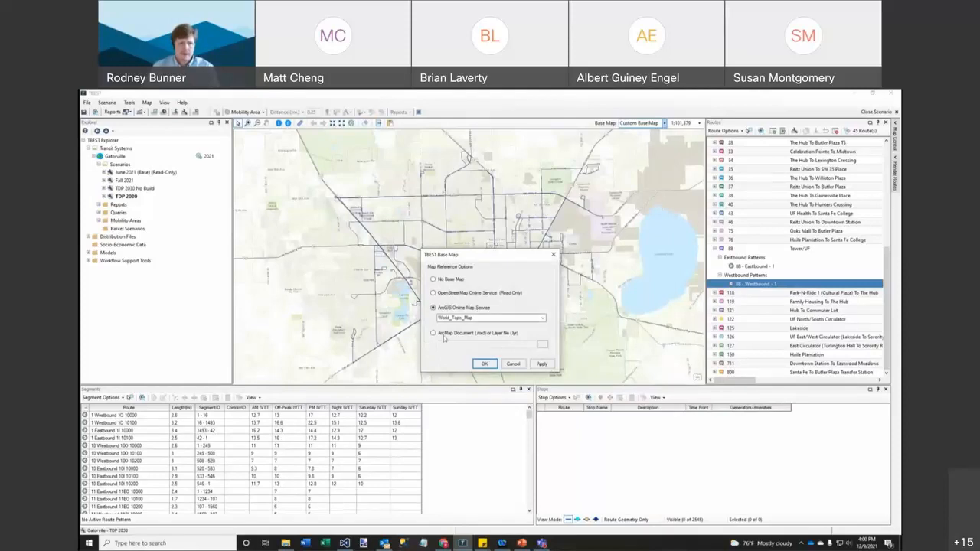
{"action": "left_click", "coordinate": [446, 334]}
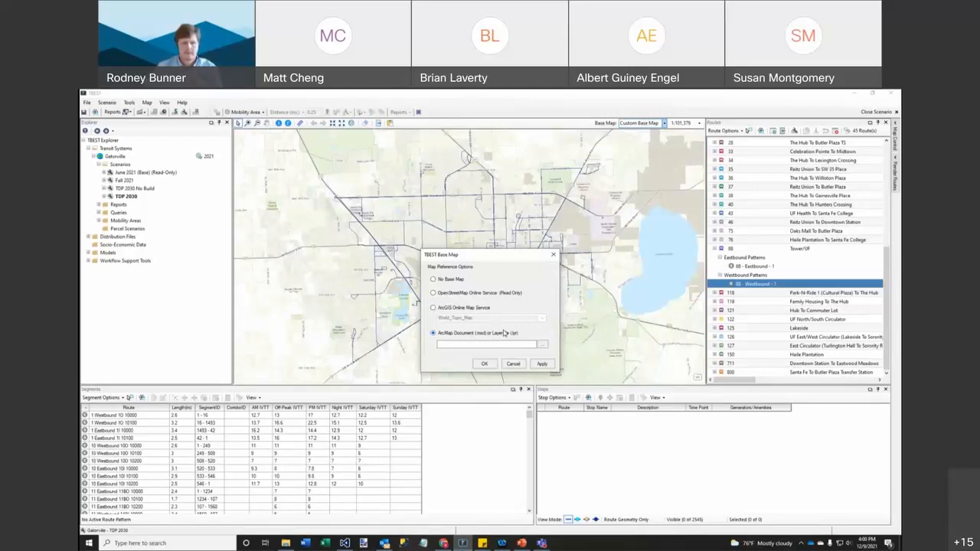
{"action": "left_click", "coordinate": [553, 255]}
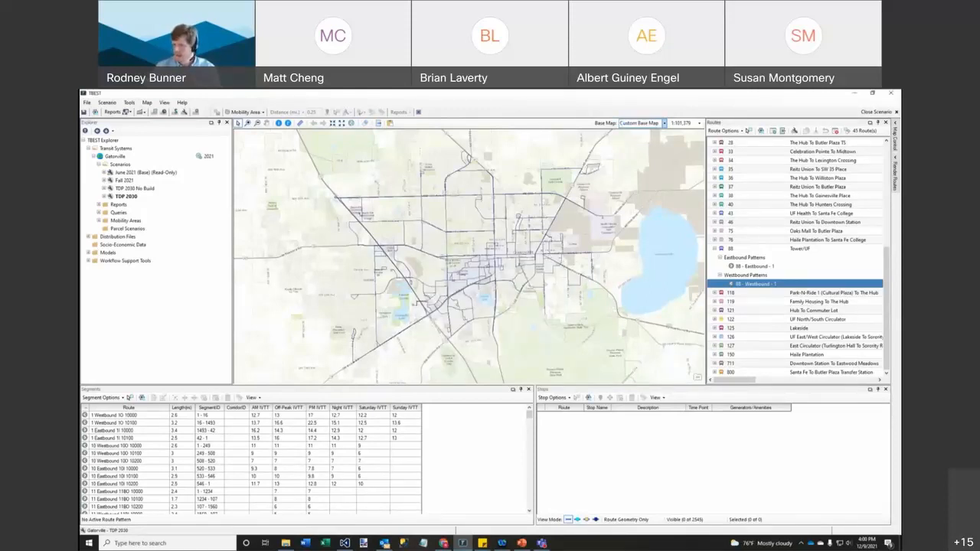
{"action": "key", "text": "alt+Tab"}
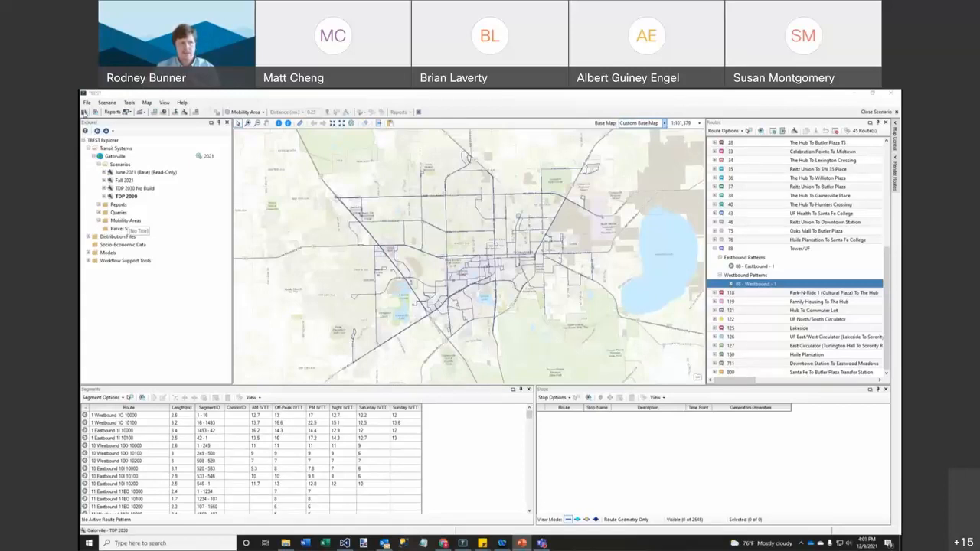
{"action": "left_click", "coordinate": [84, 114]}
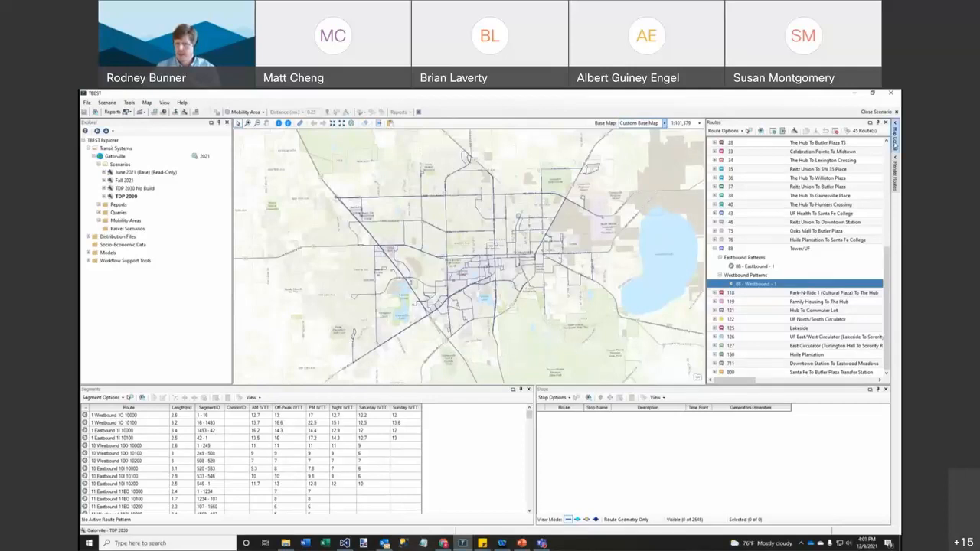
- Dock Map Control permanently beneath the Routes list and narrow both panes to enlarge the map view
{"action": "left_click", "coordinate": [894, 138]}
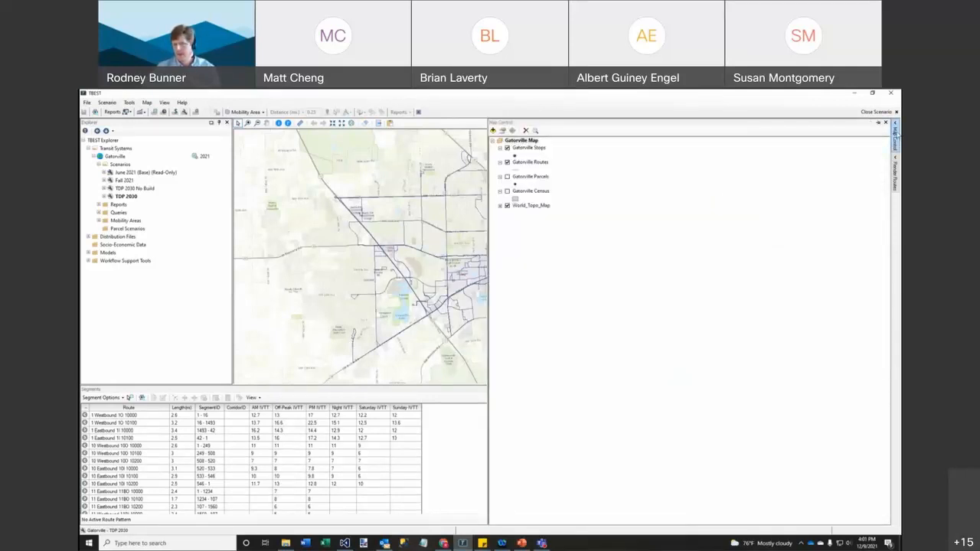
{"action": "left_click", "coordinate": [896, 132]}
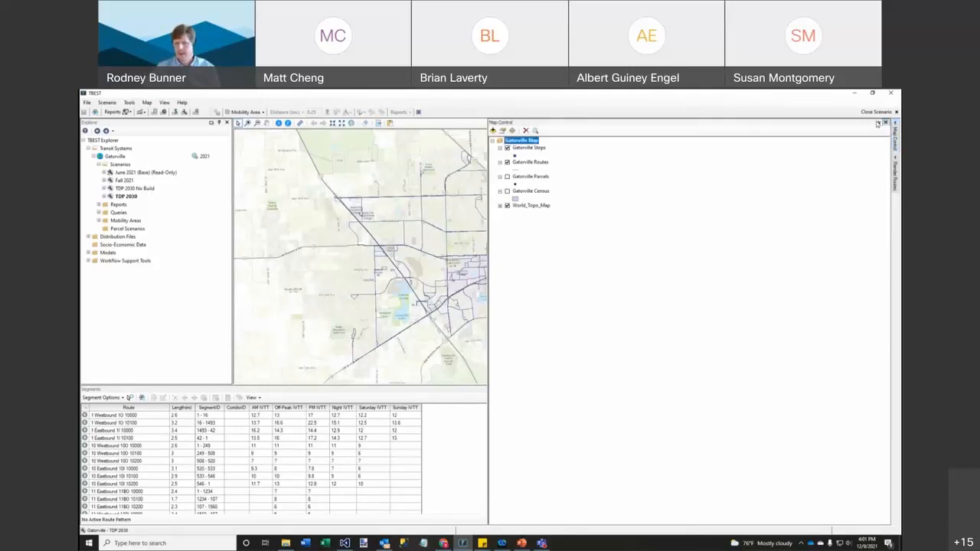
{"action": "left_click", "coordinate": [878, 123]}
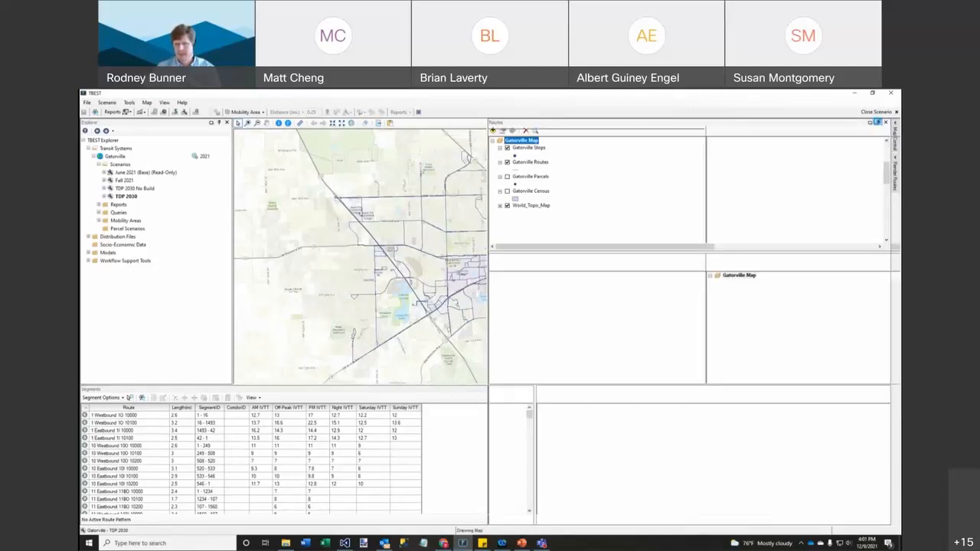
{"action": "left_click", "coordinate": [522, 275]}
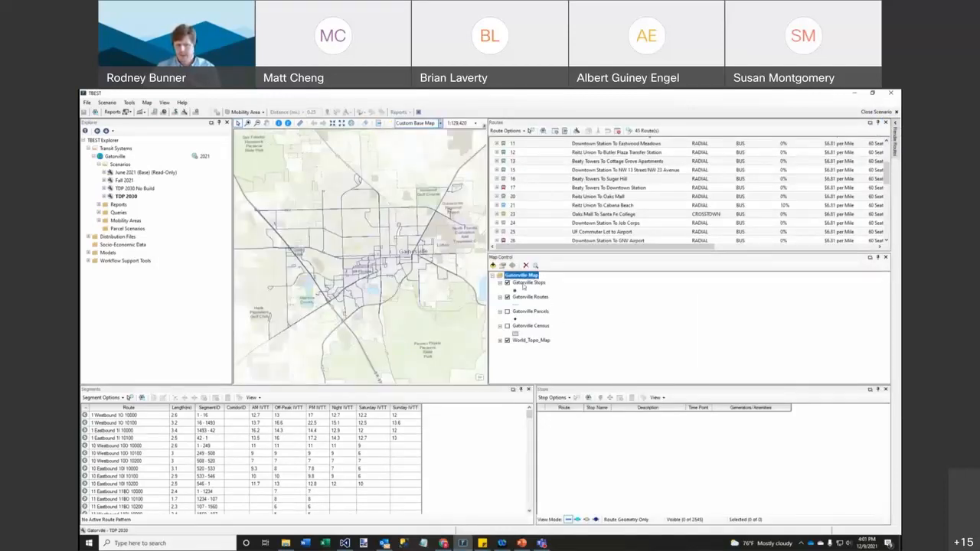
{"action": "left_click", "coordinate": [488, 219]}
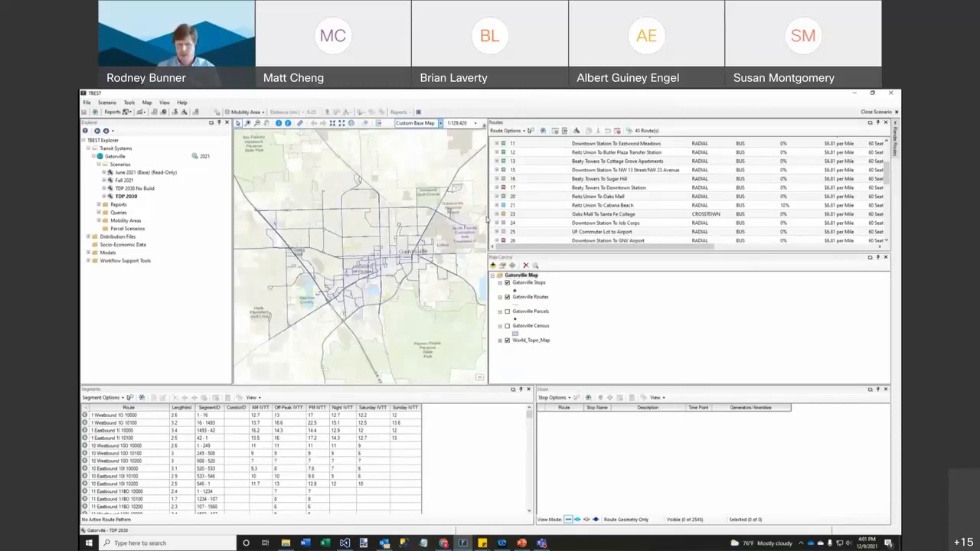
{"action": "left_click_drag", "start_coordinate": [488, 217], "coordinate": [660, 227]}
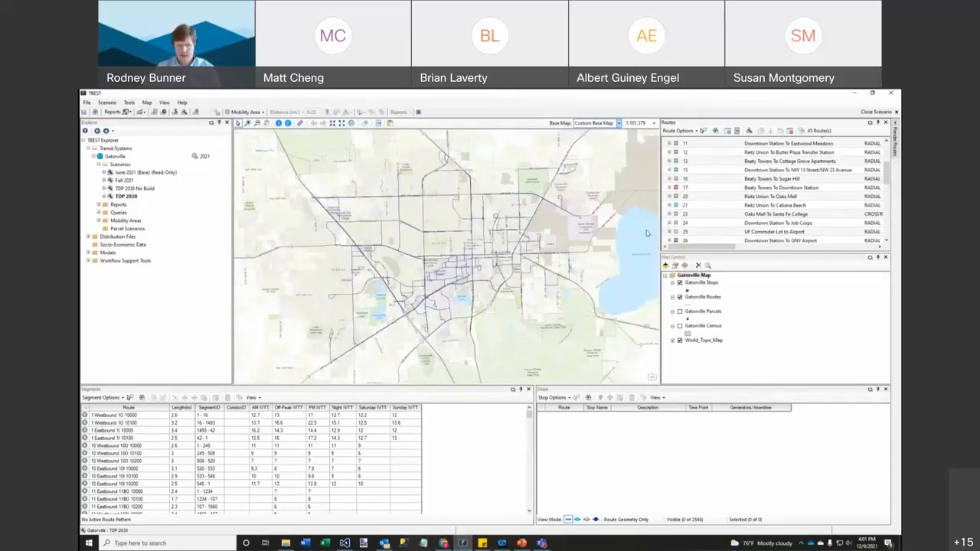
- Set the Explorer pane to auto-hide so the map gains more room
{"action": "left_click", "coordinate": [197, 185]}
{"action": "left_click", "coordinate": [792, 331]}
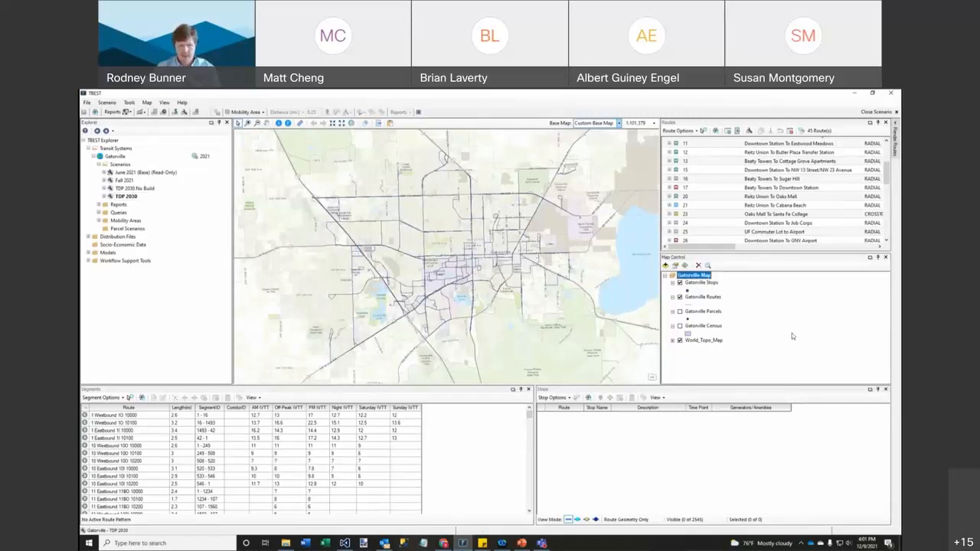
{"action": "left_click", "coordinate": [221, 125]}
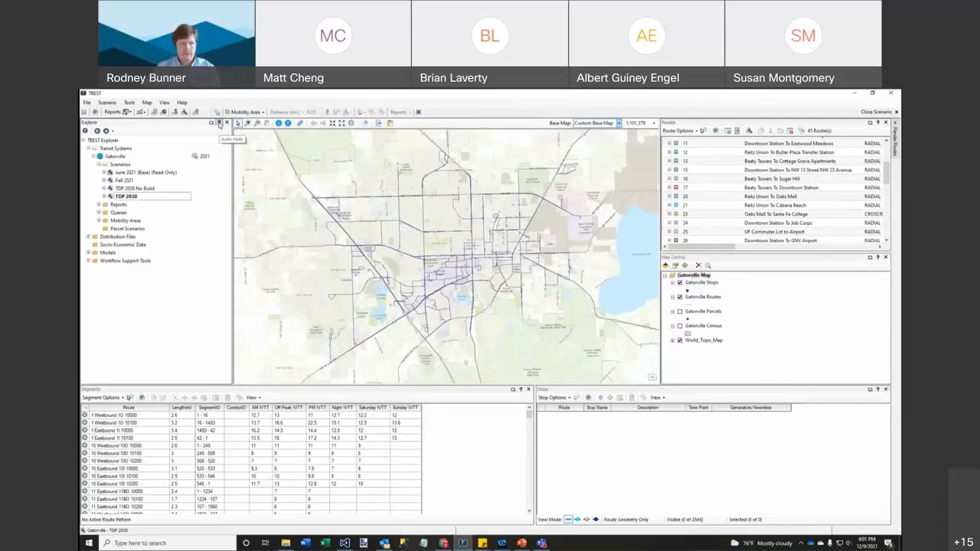
{"action": "left_click", "coordinate": [219, 124]}
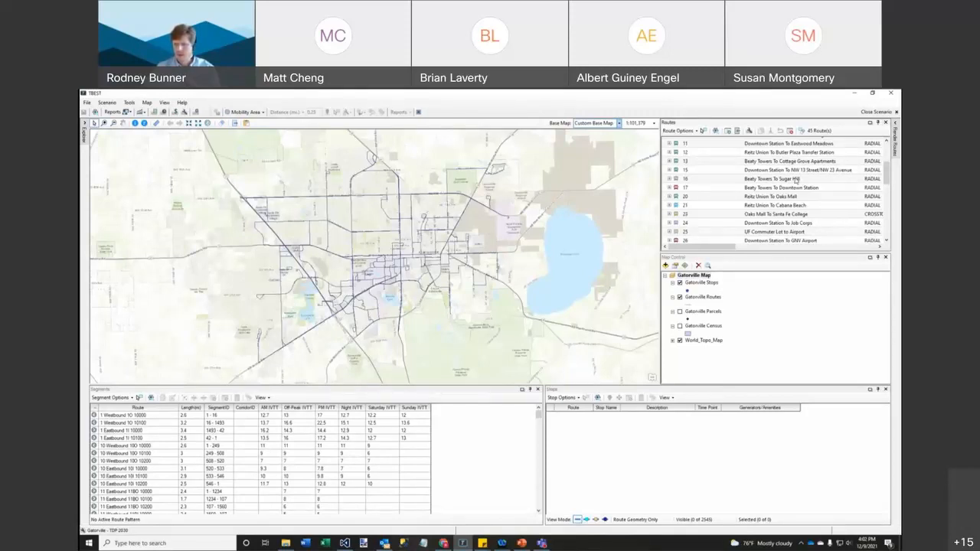
- Move the World_Topo_Map layer above Gatorville Routes and return it below Gatorville Census in the layer order
{"action": "left_click", "coordinate": [708, 327]}
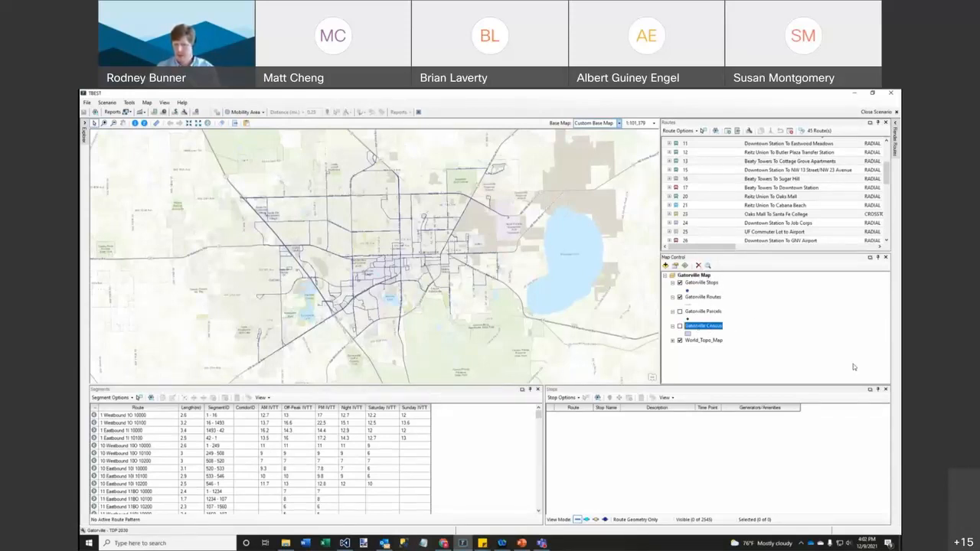
{"action": "left_click", "coordinate": [710, 341]}
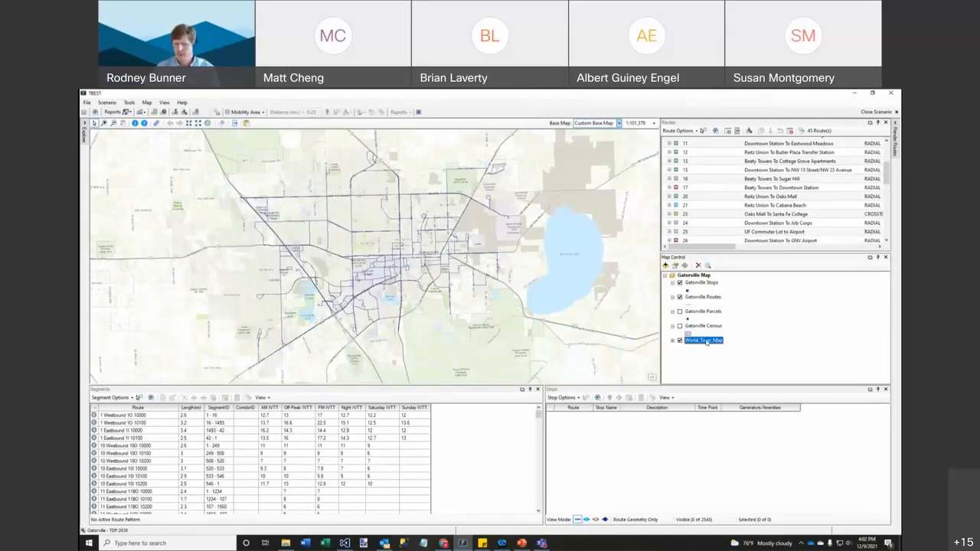
{"action": "left_click_drag", "start_coordinate": [703, 344], "coordinate": [706, 297]}
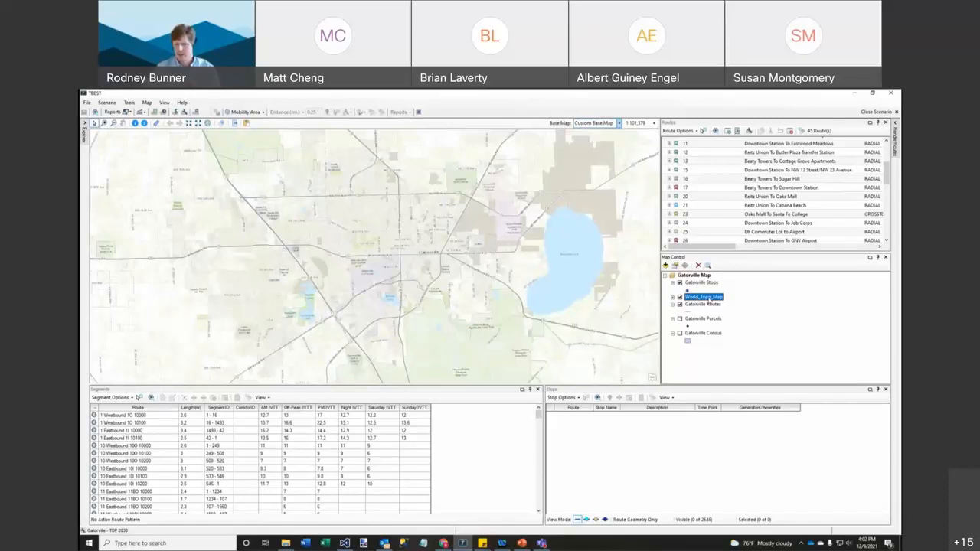
{"action": "left_click_drag", "start_coordinate": [709, 301], "coordinate": [710, 314]}
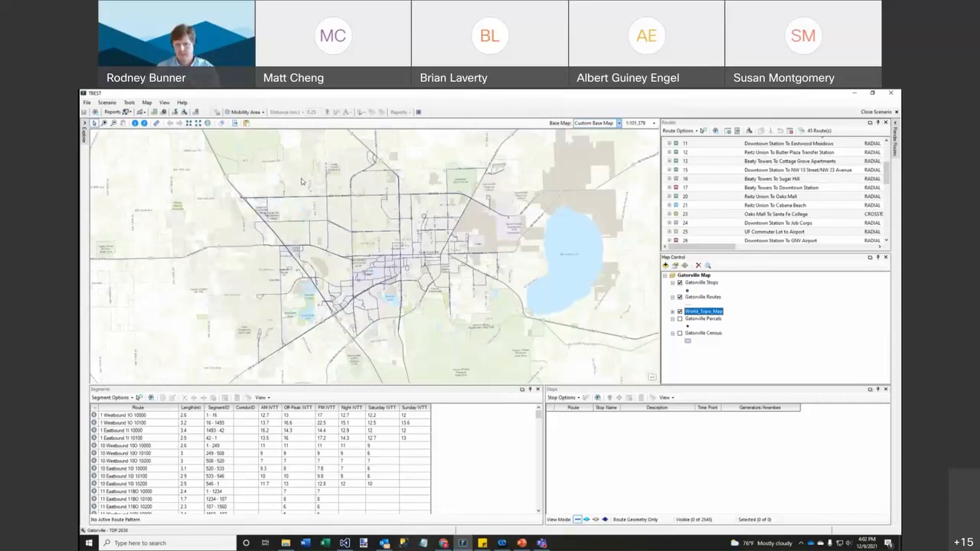
{"action": "left_click_drag", "start_coordinate": [719, 314], "coordinate": [720, 341]}
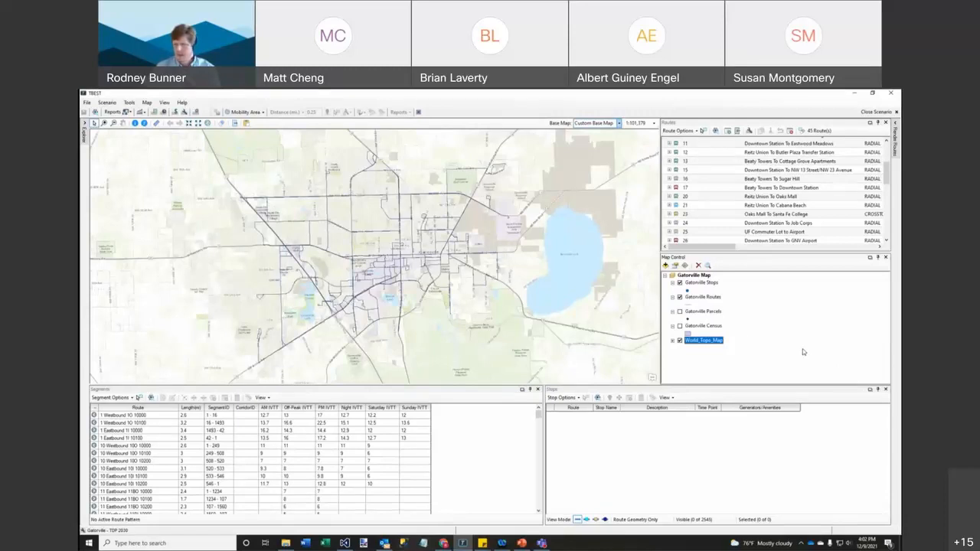
- Show the Gatorville Parcels layer only while inspecting parcel attributes on the map with the Identify tool
{"action": "left_click", "coordinate": [680, 312]}
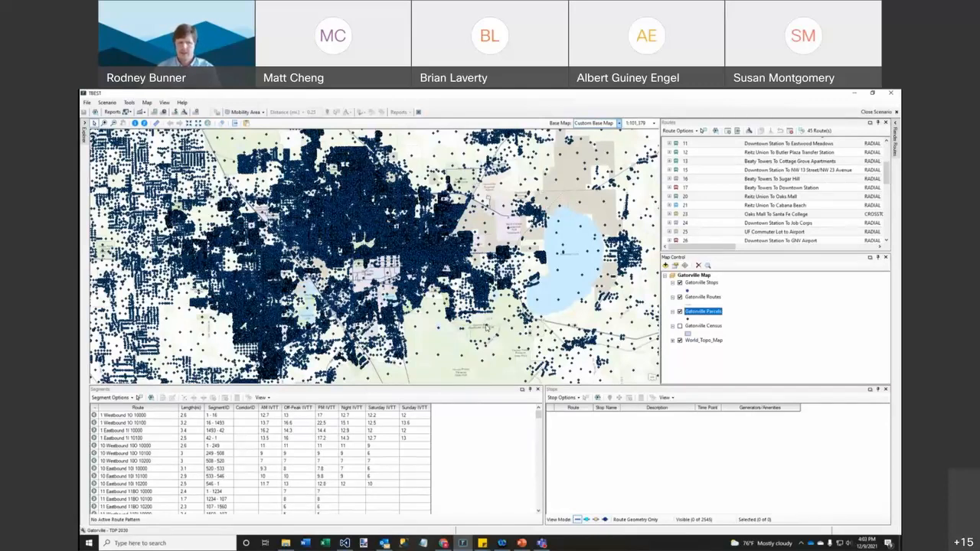
{"action": "left_click", "coordinate": [134, 124]}
{"action": "left_click", "coordinate": [520, 260]}
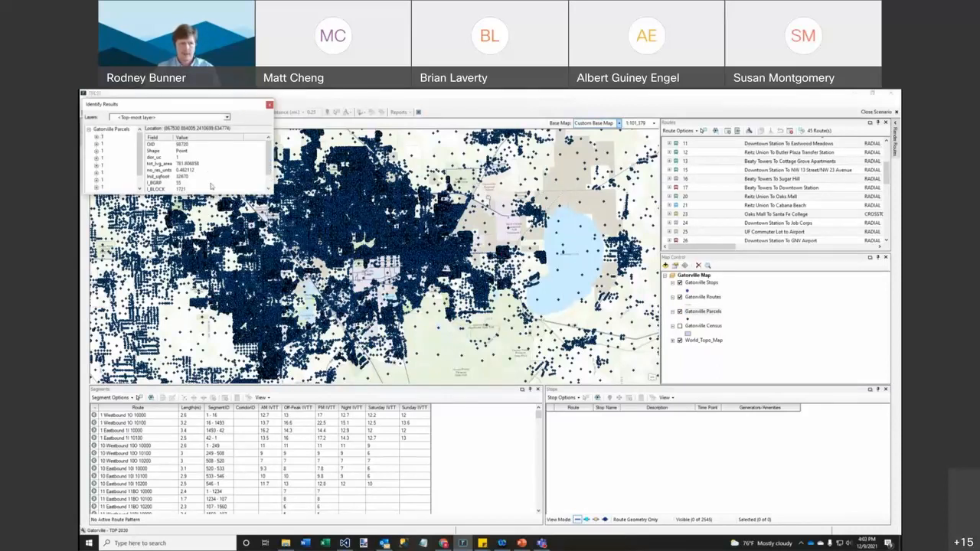
{"action": "left_click", "coordinate": [268, 105]}
{"action": "left_click", "coordinate": [267, 110]}
{"action": "left_click_drag", "start_coordinate": [208, 194], "coordinate": [206, 314]}
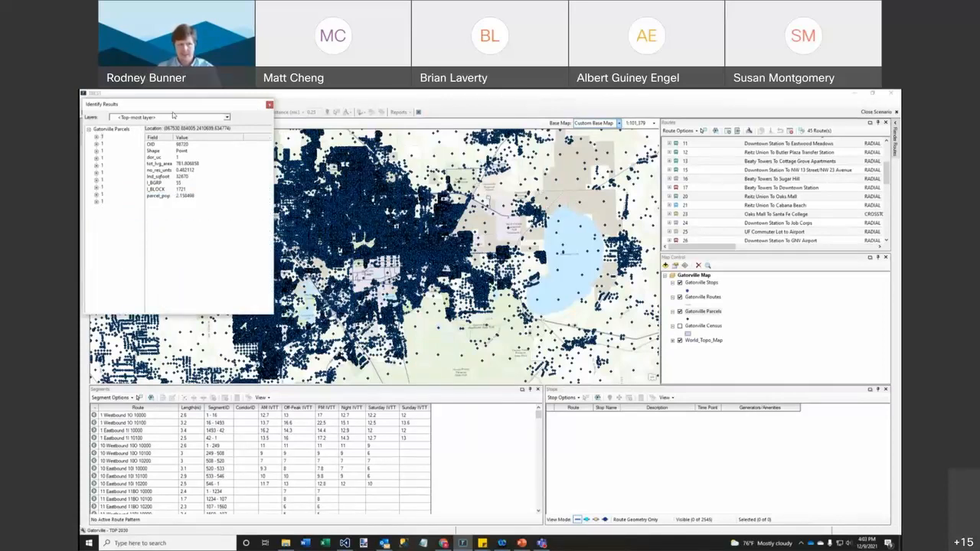
{"action": "left_click_drag", "start_coordinate": [172, 112], "coordinate": [321, 166]}
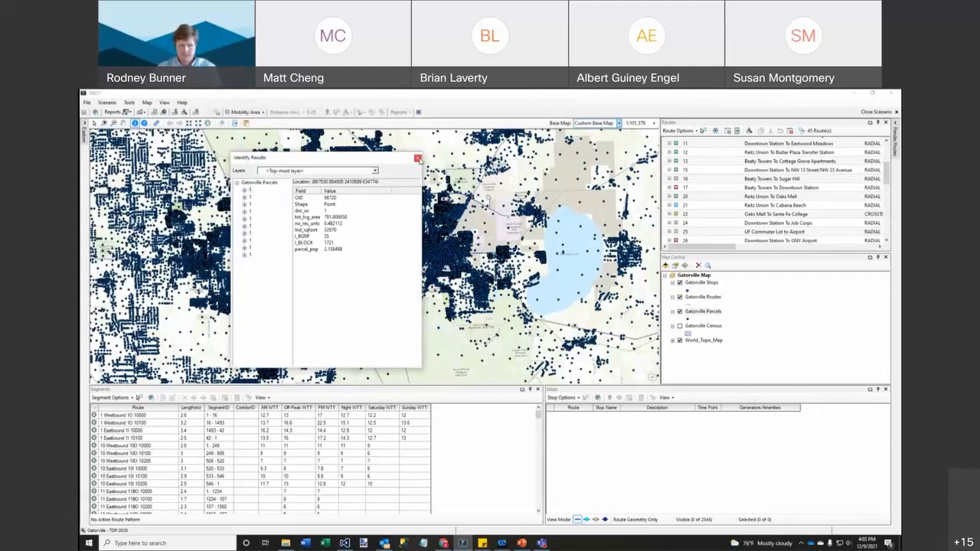
{"action": "left_click", "coordinate": [417, 159]}
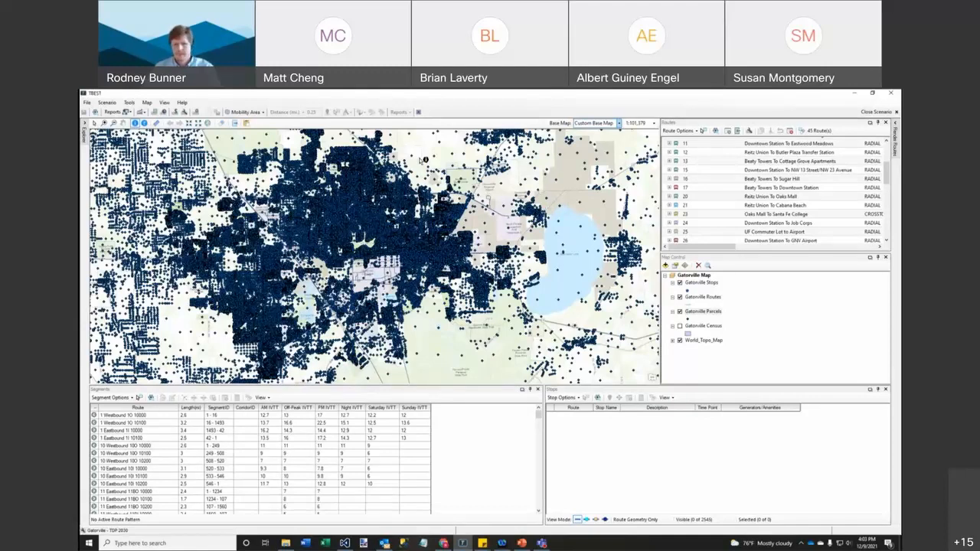
{"action": "left_click", "coordinate": [680, 313]}
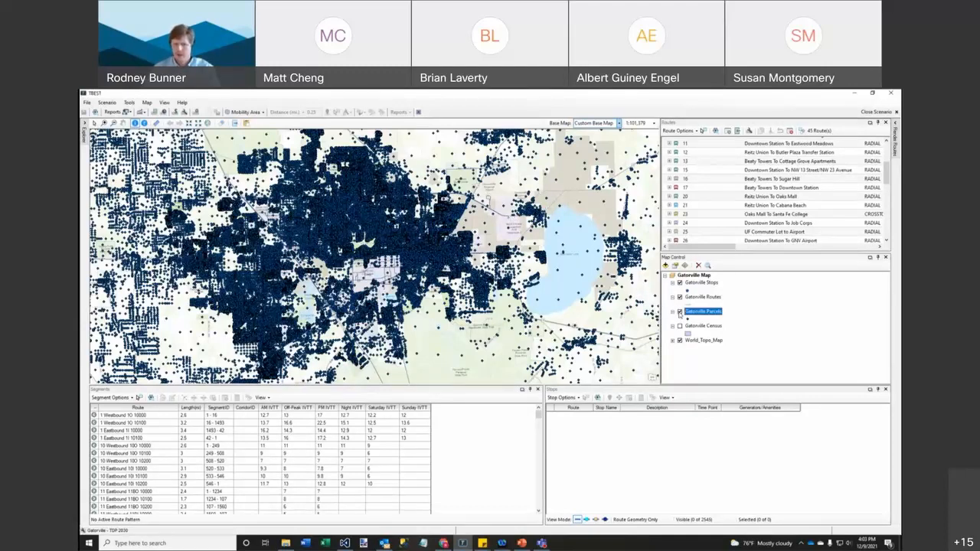
{"action": "left_click", "coordinate": [680, 313]}
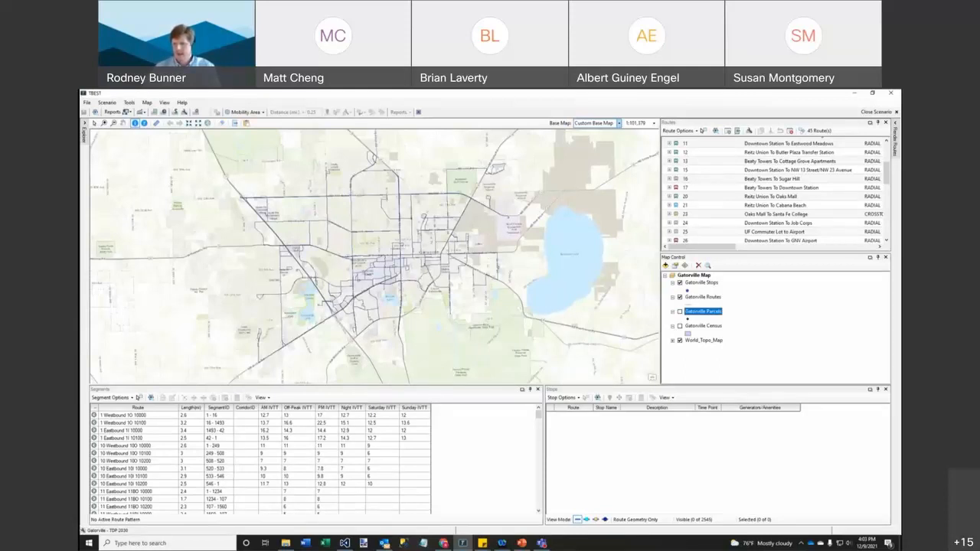
- Switch the map's base map to OpenStreetMap for a closer look at the University of Florida area
{"action": "left_click", "coordinate": [809, 163]}
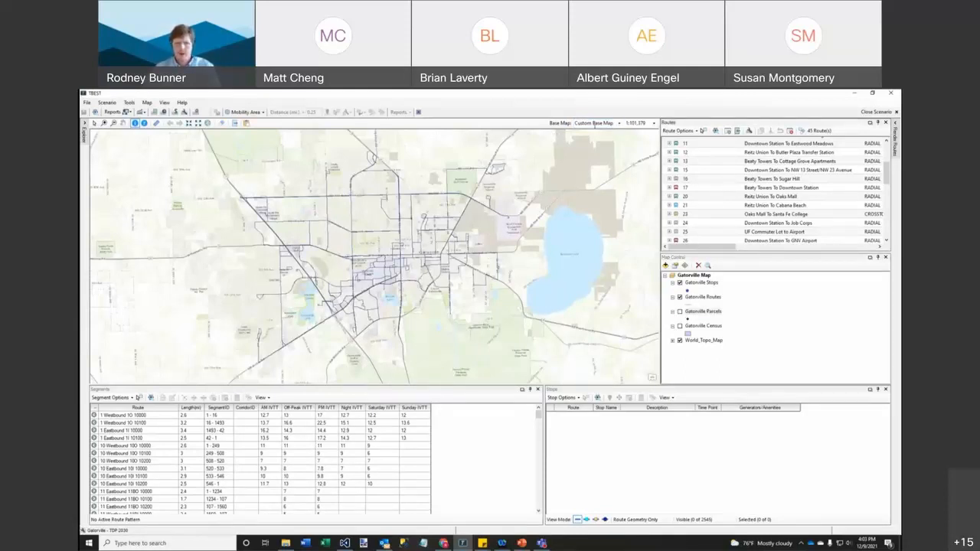
{"action": "left_click", "coordinate": [620, 123]}
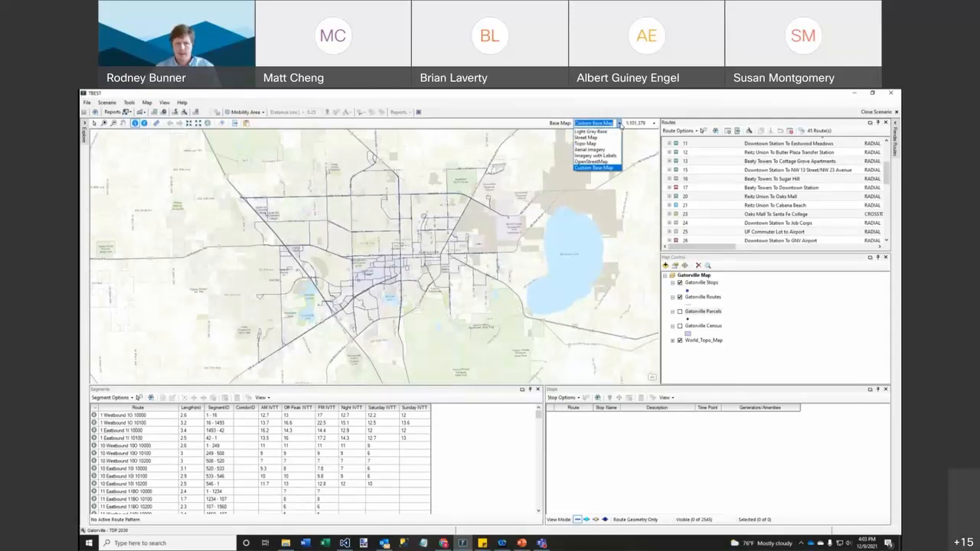
{"action": "left_click", "coordinate": [618, 162]}
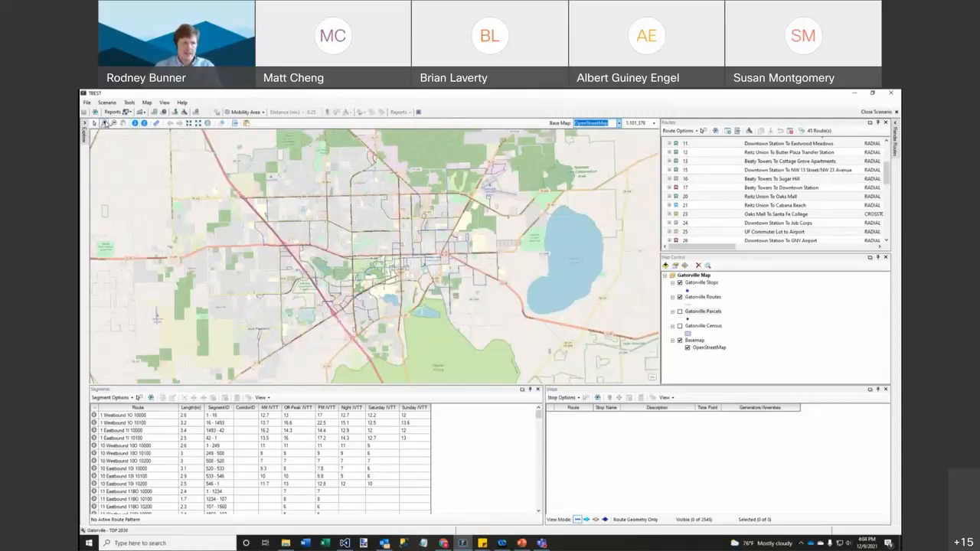
{"action": "left_click_drag", "start_coordinate": [322, 234], "coordinate": [444, 317]}
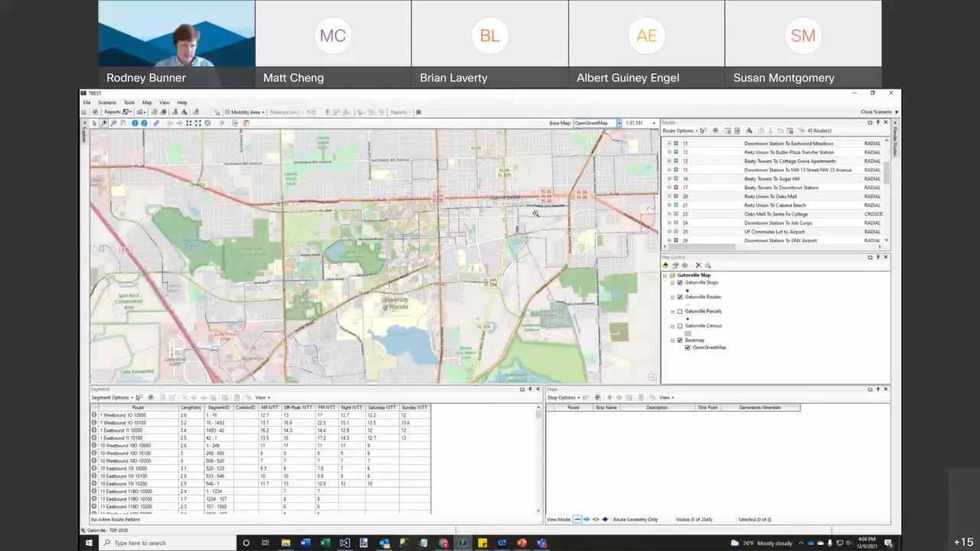
- Change the base map to Aerial Imagery
{"action": "left_click", "coordinate": [703, 311]}
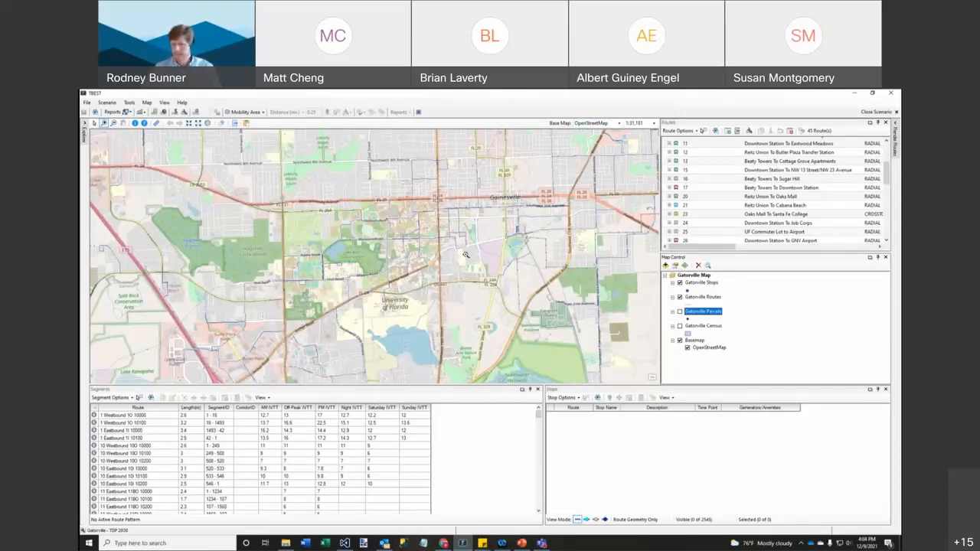
{"action": "left_click", "coordinate": [619, 123]}
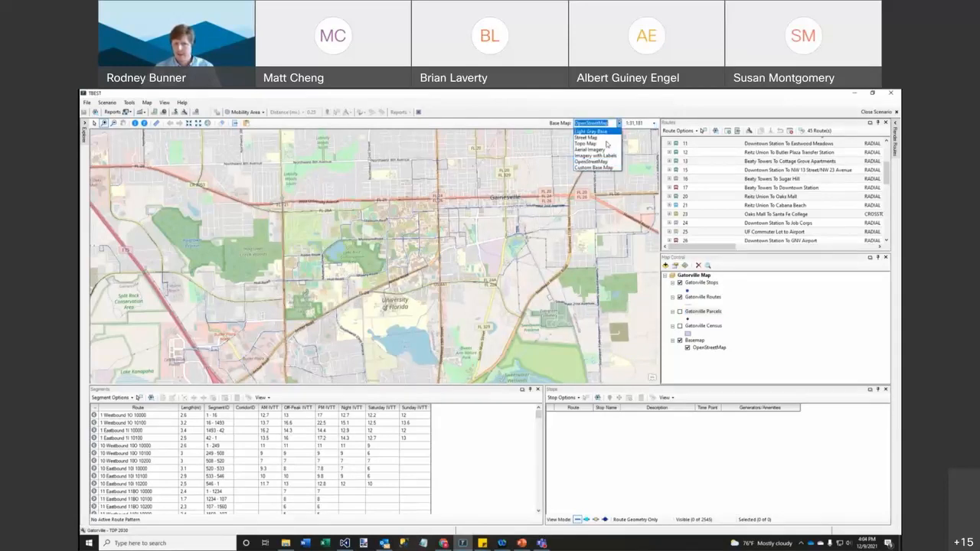
{"action": "left_click", "coordinate": [605, 150]}
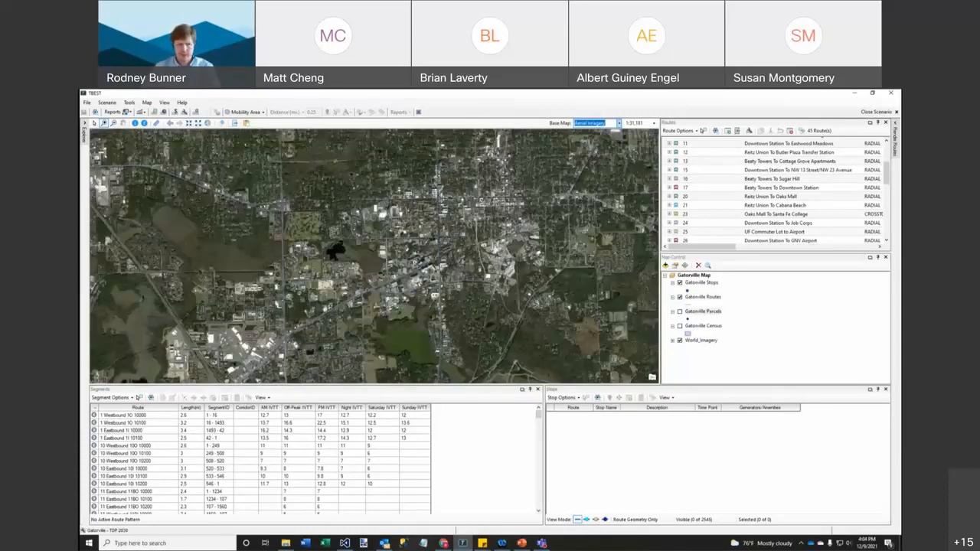
- Set the base map to Light Gray Base
{"action": "left_click", "coordinate": [780, 312]}
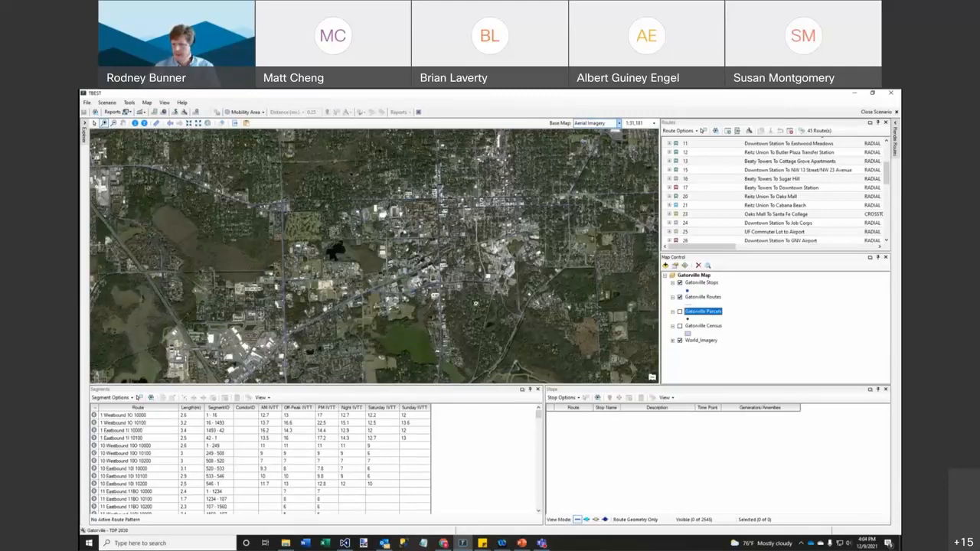
{"action": "left_click", "coordinate": [621, 123]}
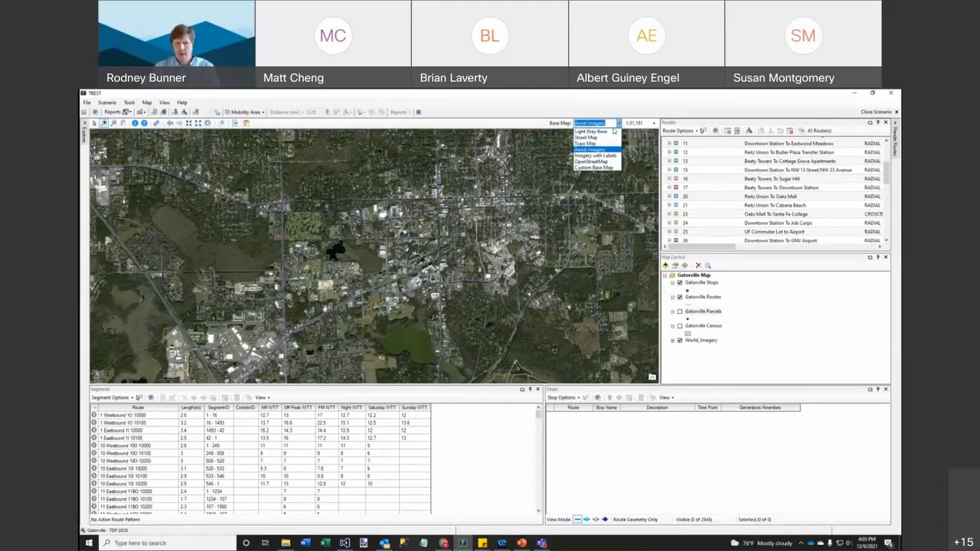
{"action": "left_click", "coordinate": [613, 132]}
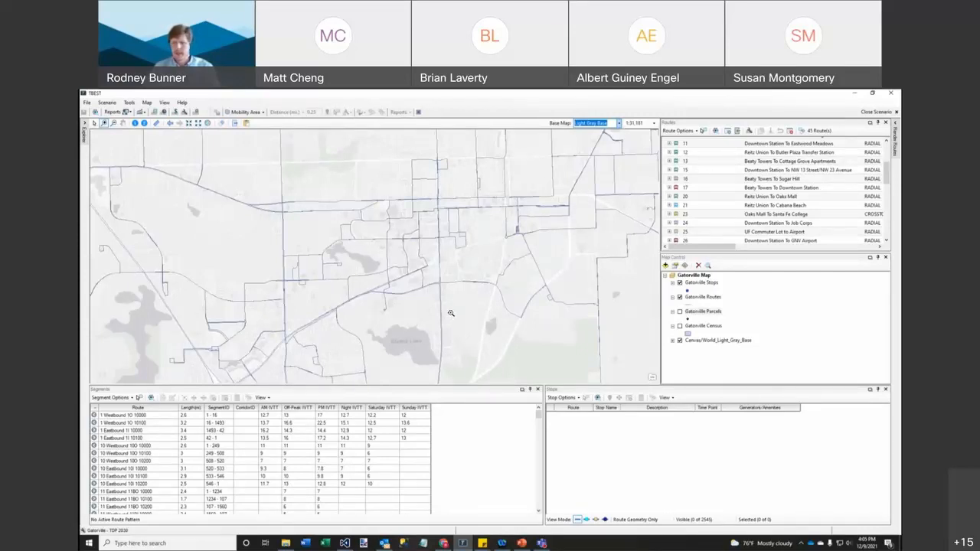
- Pin the Render Routes window open and combine it with Routes and Map Control into one tabbed group
{"action": "left_click", "coordinate": [703, 311]}
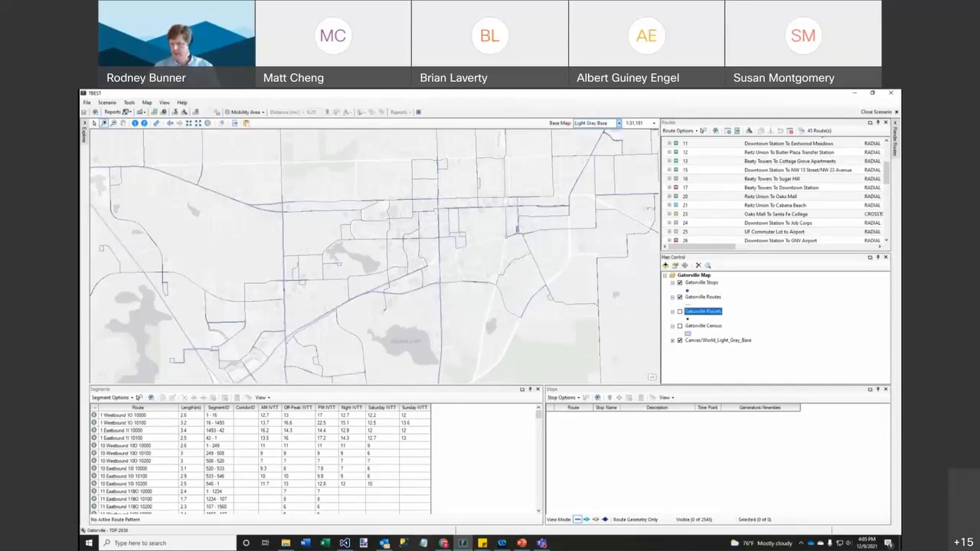
{"action": "left_click", "coordinate": [895, 138]}
{"action": "left_click", "coordinate": [878, 123]}
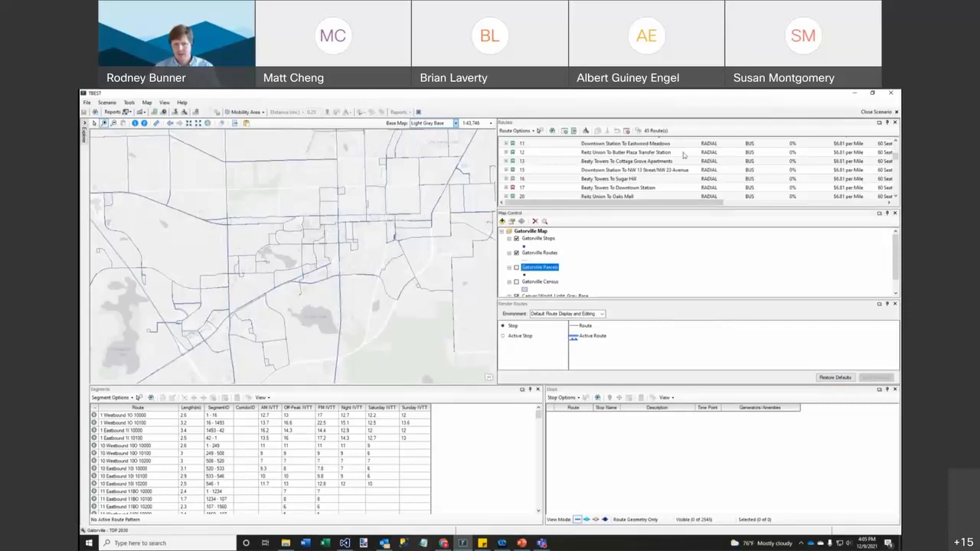
{"action": "left_click", "coordinate": [880, 305]}
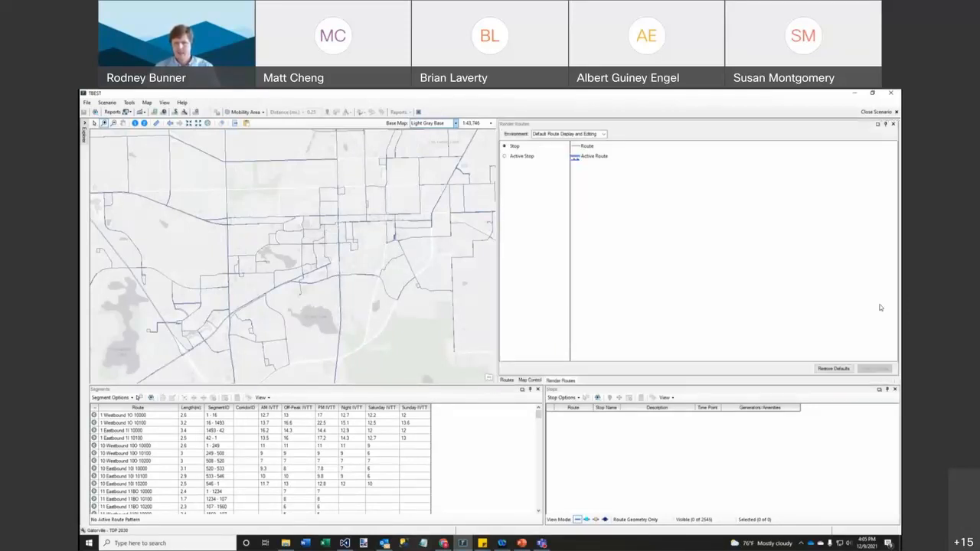
- View the Map Control, Routes and Render Routes windows in turn within the tabbed group, ending on Render Routes
{"action": "left_click", "coordinate": [526, 381]}
{"action": "left_click", "coordinate": [509, 380]}
{"action": "left_click", "coordinate": [528, 381]}
{"action": "left_click", "coordinate": [567, 380]}
{"action": "left_click", "coordinate": [528, 381]}
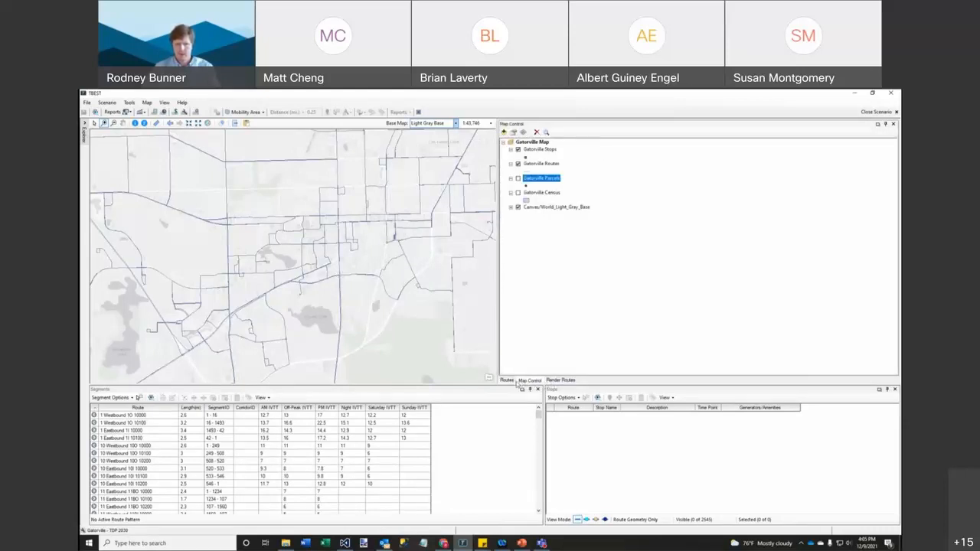
{"action": "left_click", "coordinate": [509, 380]}
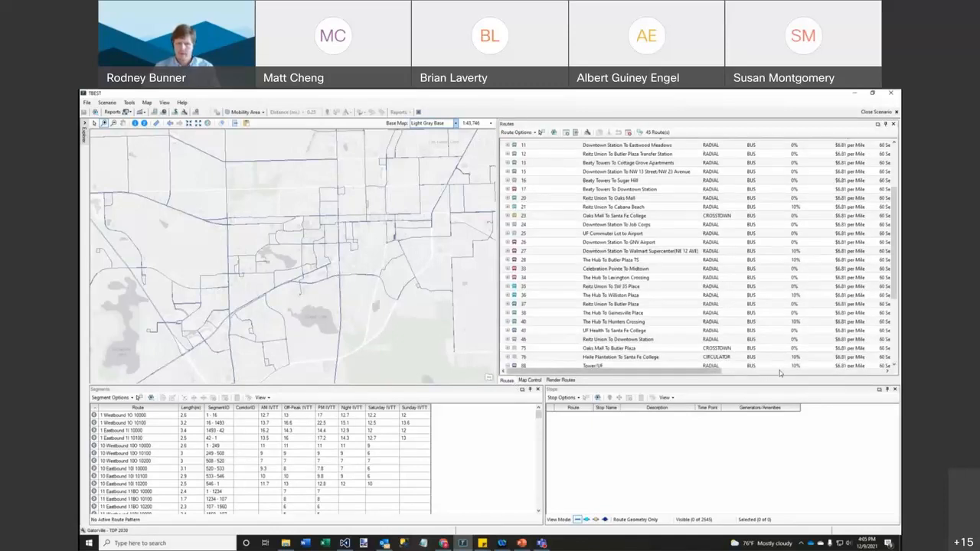
{"action": "left_click", "coordinate": [561, 380]}
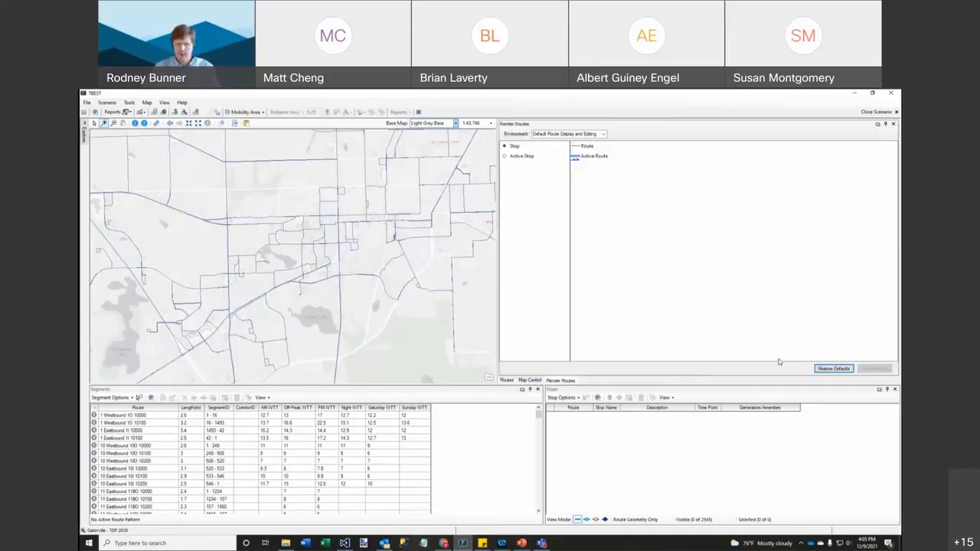
- Change the Active Route line symbol's color to yellow
{"action": "double_click", "coordinate": [592, 157]}
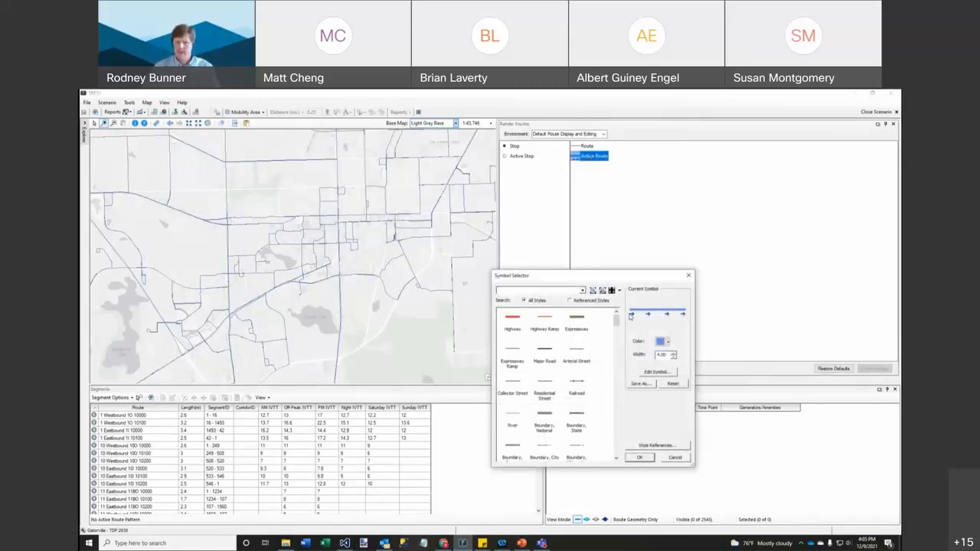
{"action": "left_click", "coordinate": [669, 342]}
{"action": "left_click", "coordinate": [689, 370]}
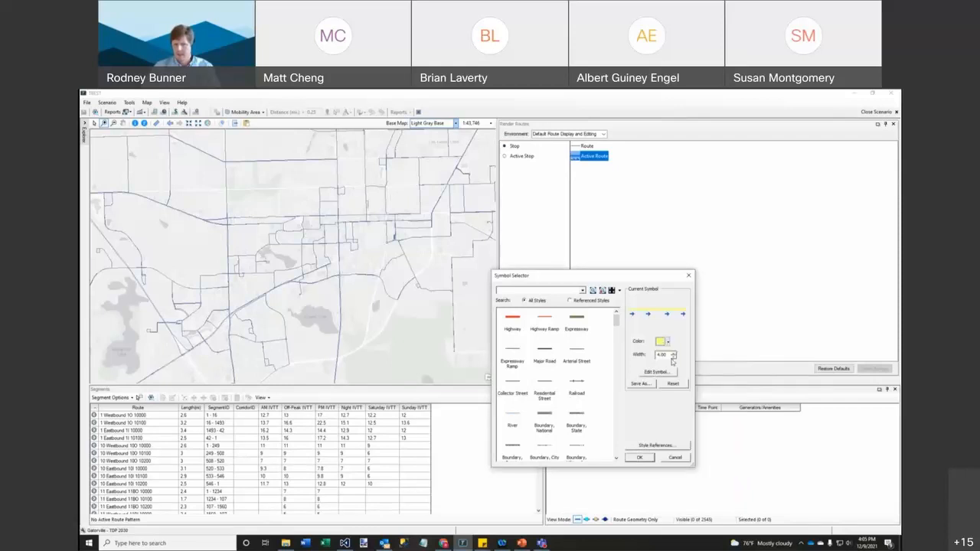
{"action": "left_click", "coordinate": [640, 458]}
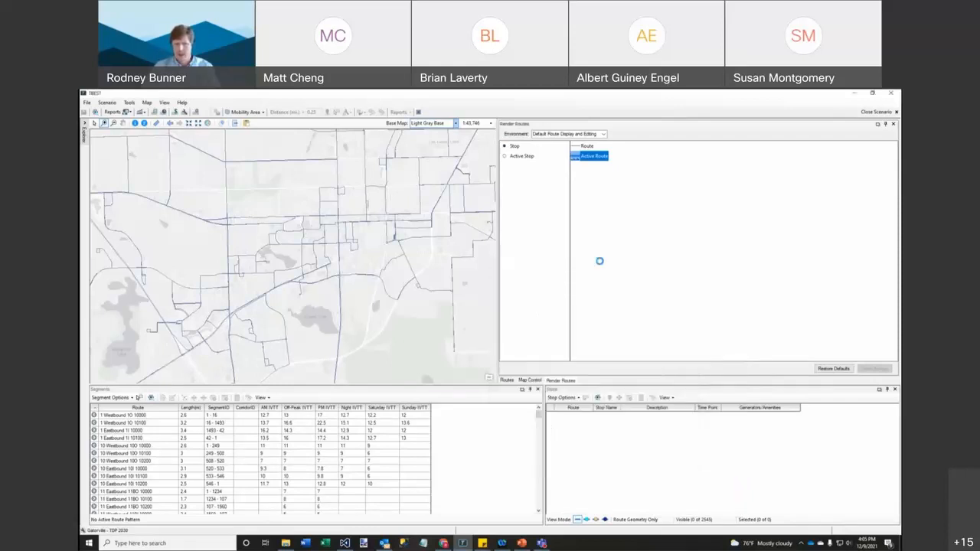
- Make westbound pattern 12O of route 12, Reitz Union To Butler Plaza Transfer Station, the active route pattern
{"action": "left_click", "coordinate": [507, 380]}
{"action": "left_click", "coordinate": [508, 154]}
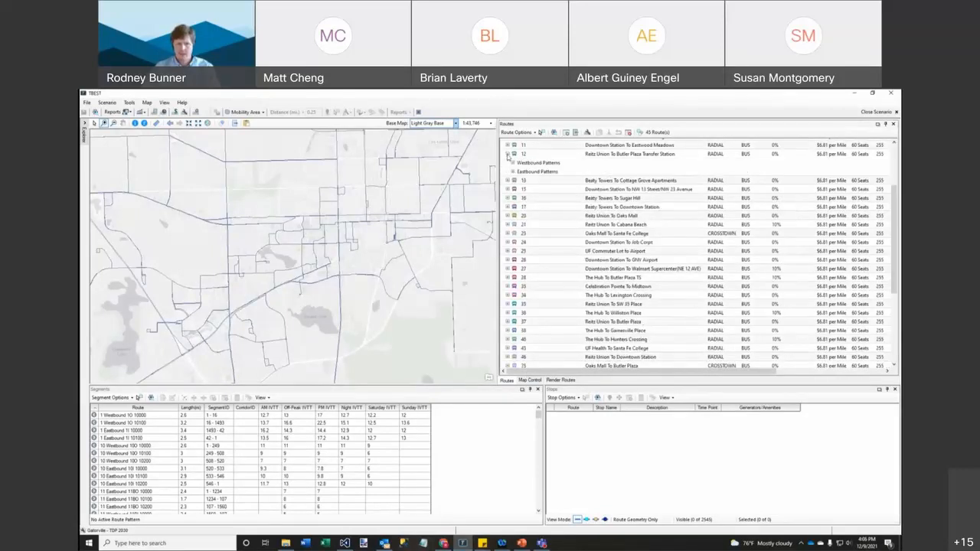
{"action": "left_click", "coordinate": [521, 163]}
{"action": "left_click", "coordinate": [513, 164]}
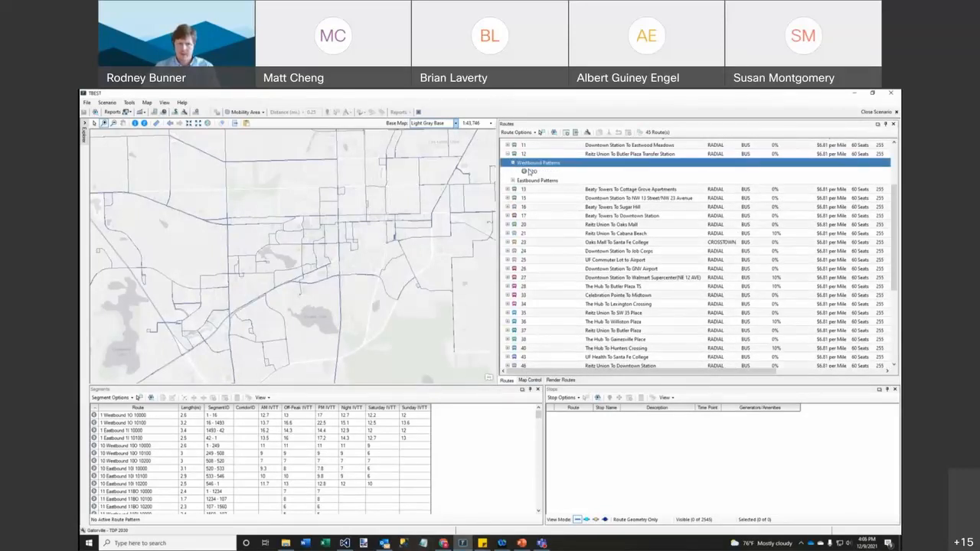
{"action": "left_click", "coordinate": [525, 171]}
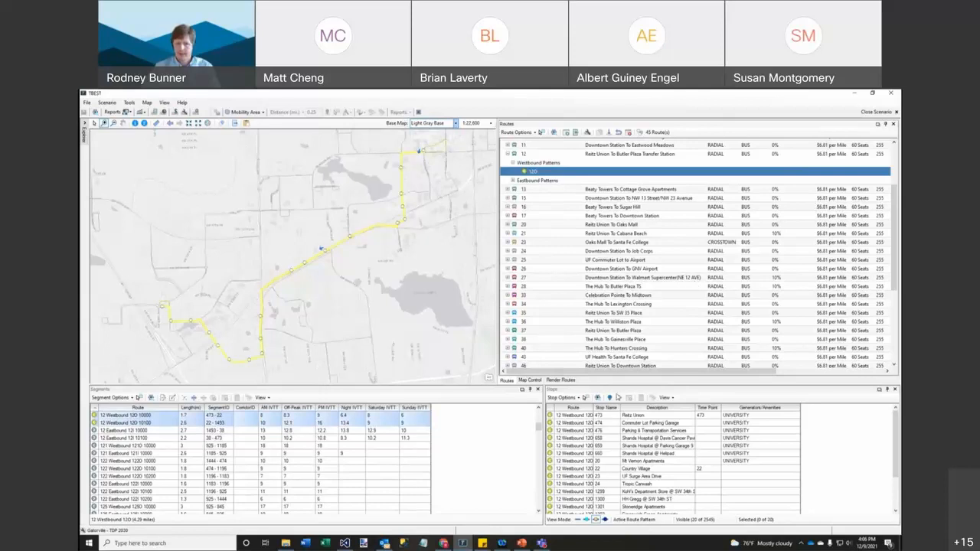
- Restore the default route and stop symbols for route rendering
{"action": "left_click", "coordinate": [561, 381]}
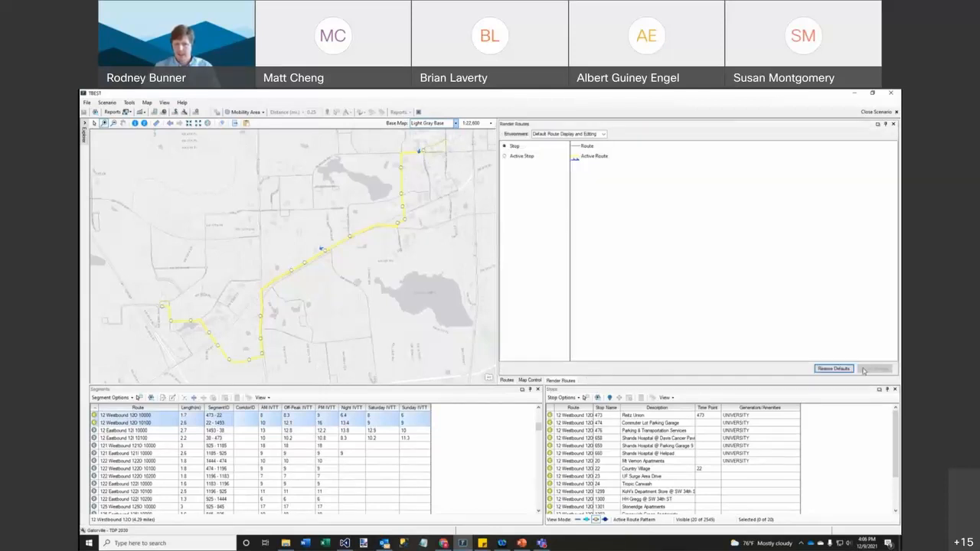
{"action": "left_click", "coordinate": [835, 369]}
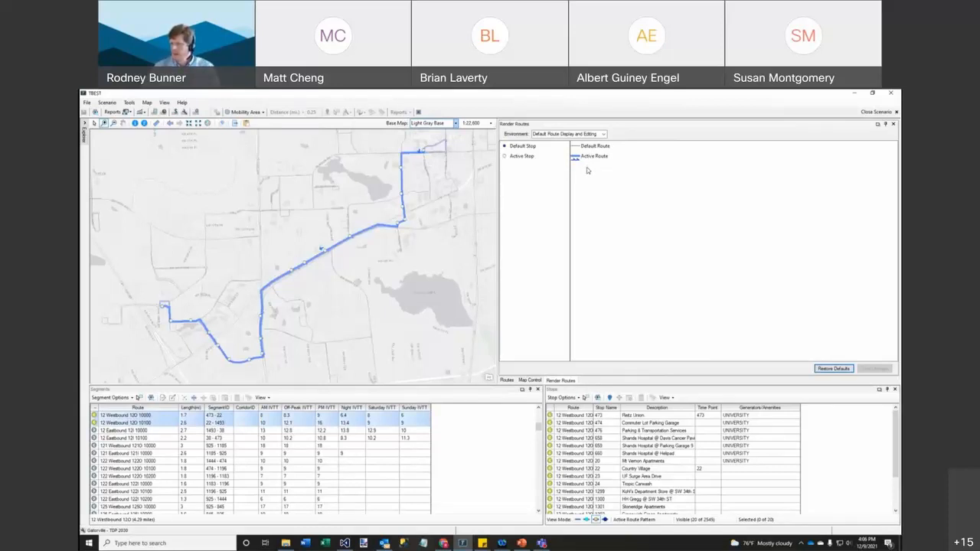
- Try the Route Type Render and Transit Mode Render environments, and return to Default Route Display and Editing
{"action": "left_click", "coordinate": [603, 134]}
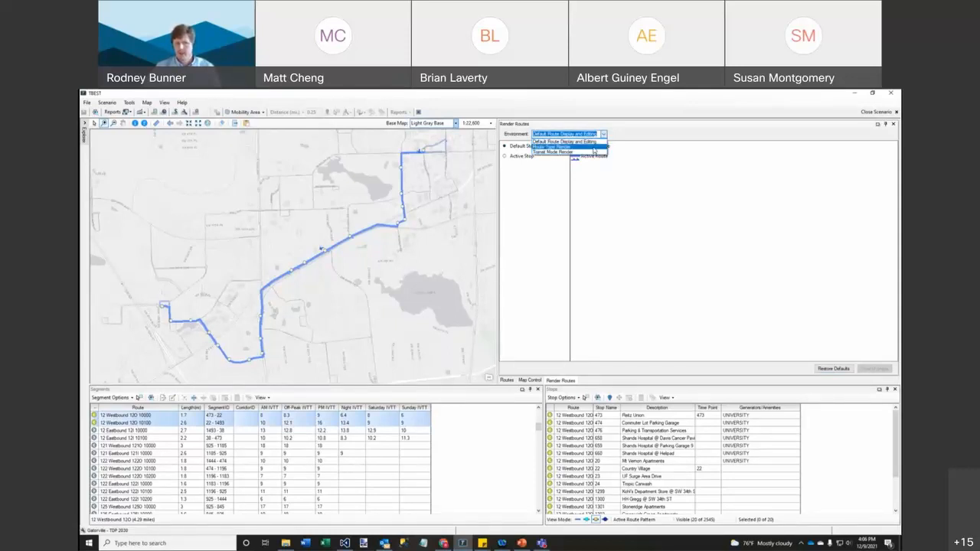
{"action": "left_click", "coordinate": [594, 149]}
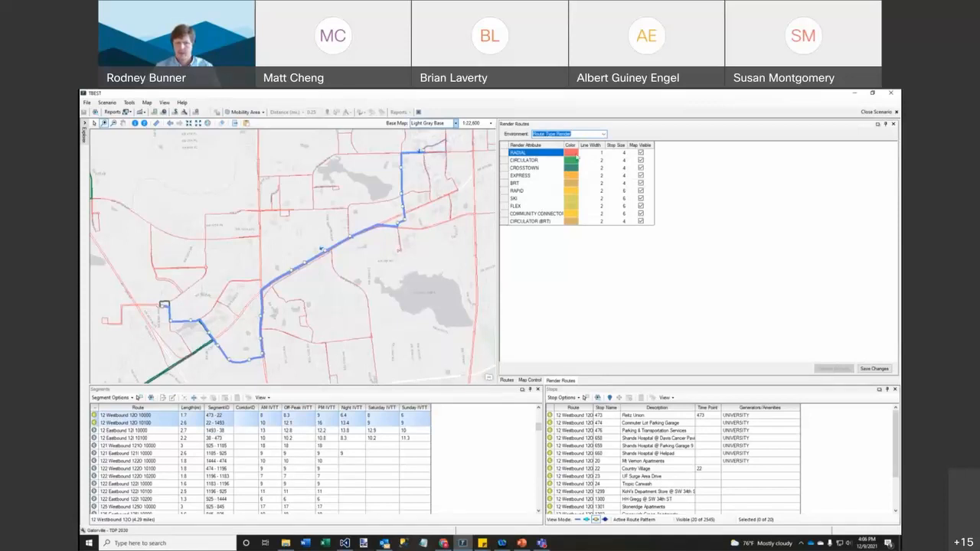
{"action": "left_click", "coordinate": [604, 135]}
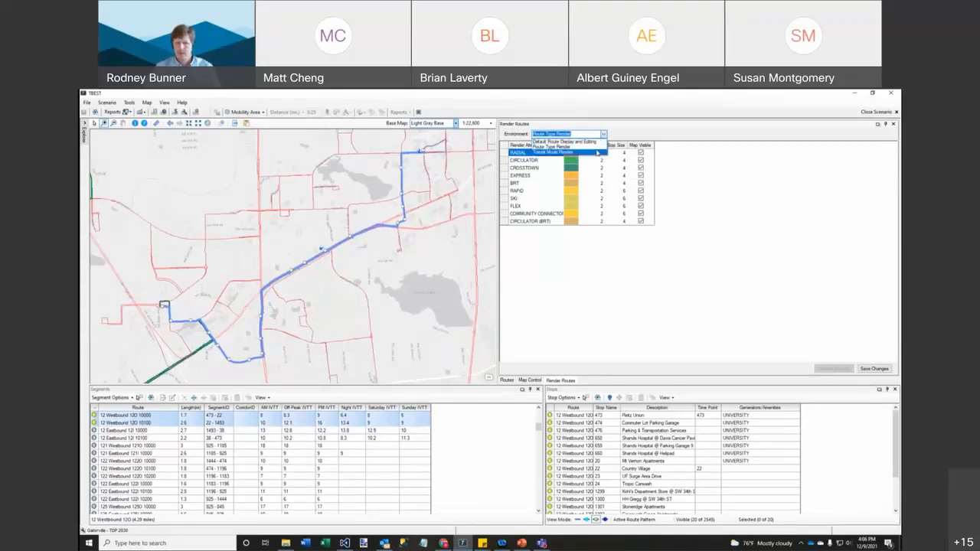
{"action": "left_click", "coordinate": [597, 152]}
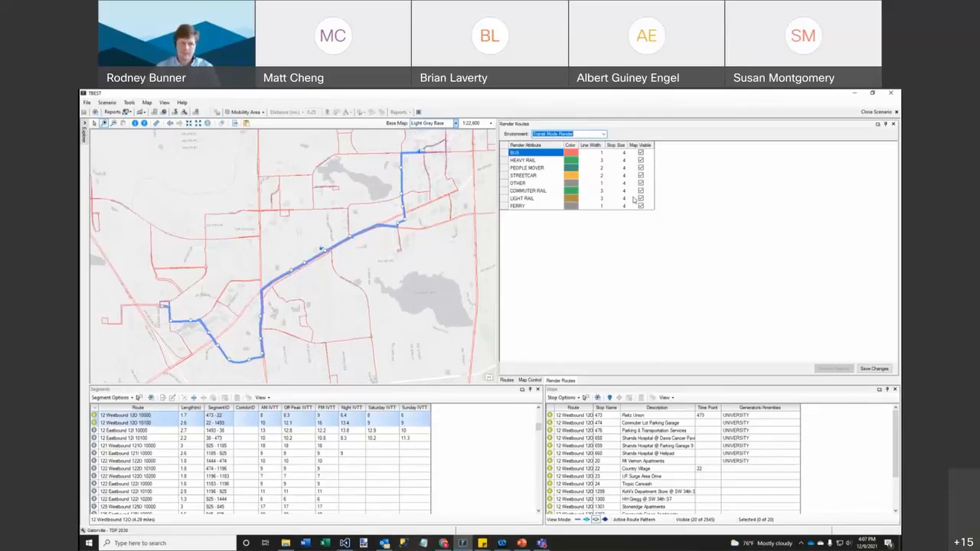
{"action": "left_click", "coordinate": [604, 134]}
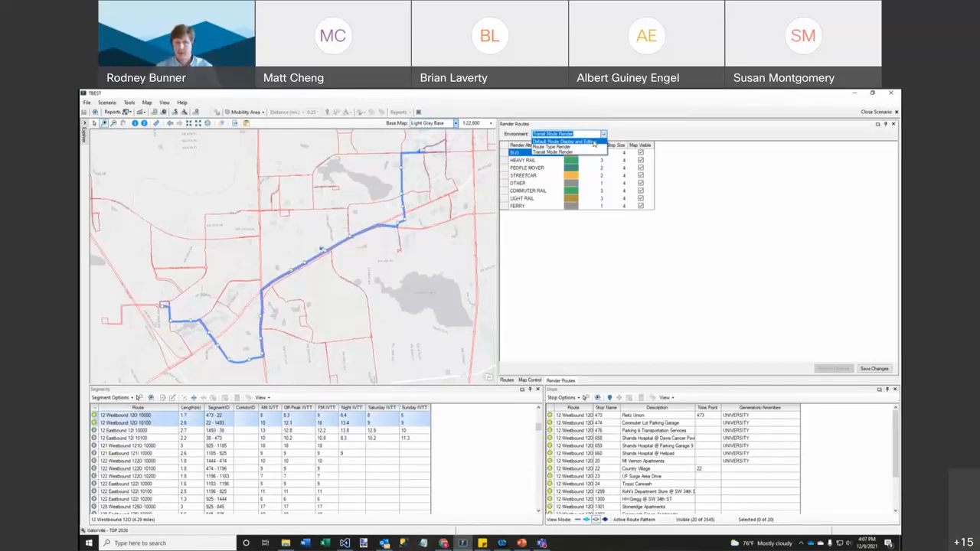
{"action": "left_click", "coordinate": [594, 143]}
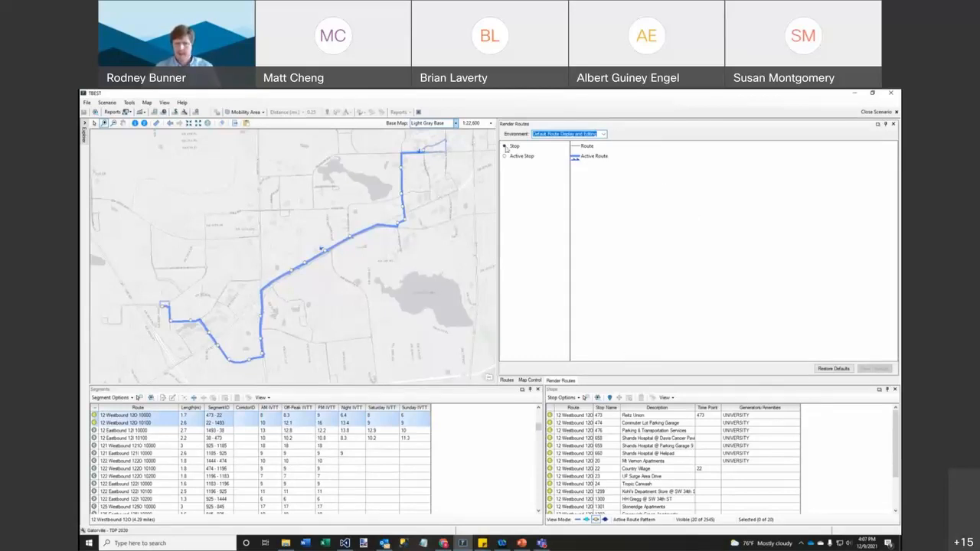
- Split the tabbed group back into separate stacked windows and set the Render Routes window to auto-hide
{"action": "left_click", "coordinate": [878, 125]}
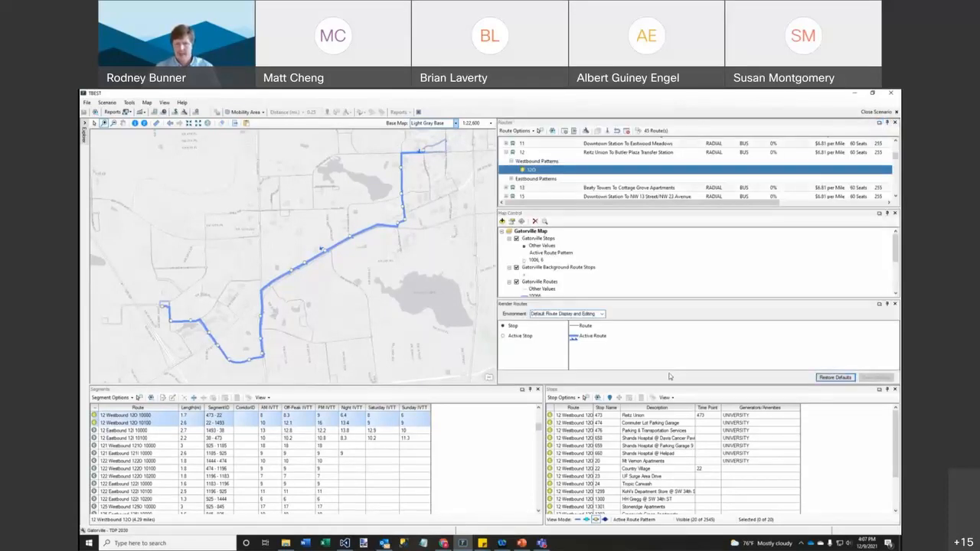
{"action": "left_click", "coordinate": [888, 305]}
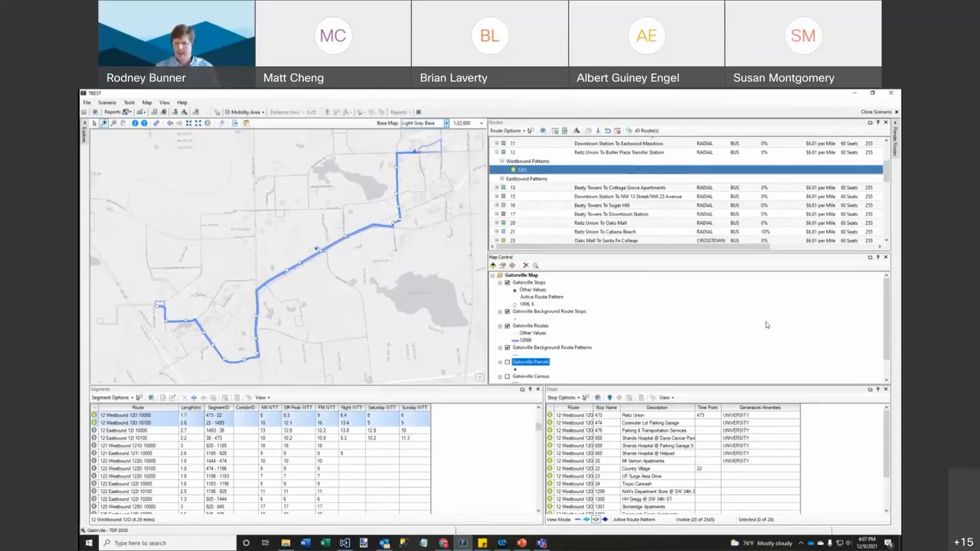
{"action": "mouse_move", "coordinate": [894, 142]}
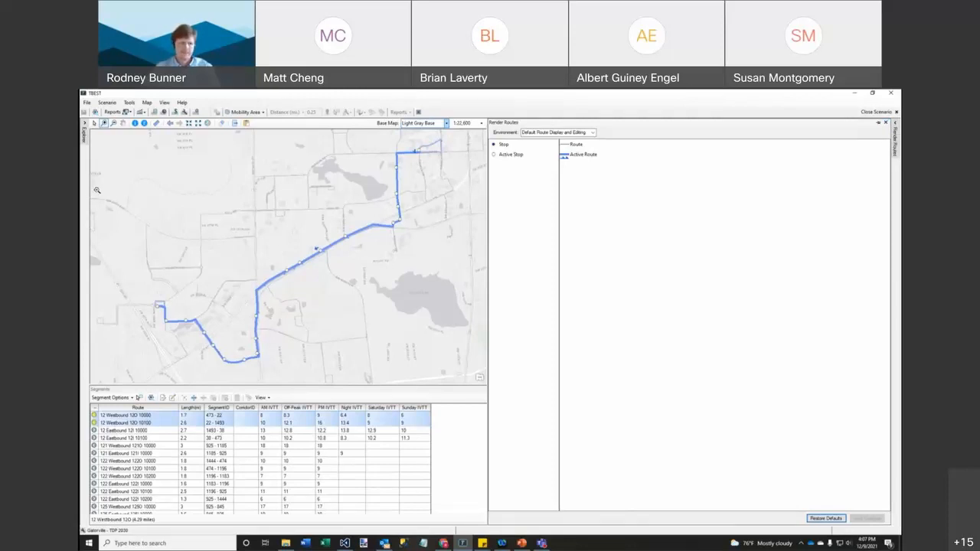
{"action": "left_click", "coordinate": [421, 479]}
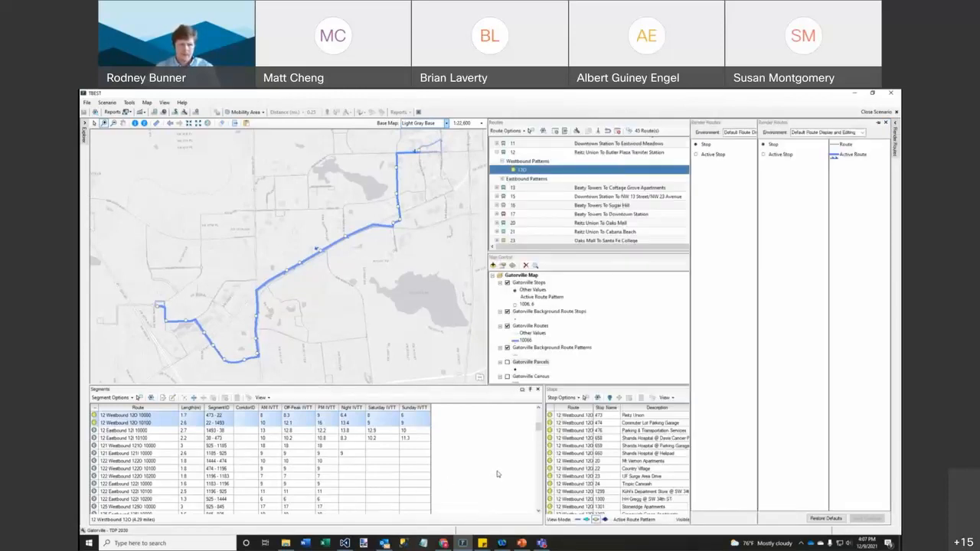
{"action": "left_click", "coordinate": [639, 339]}
{"action": "scroll", "coordinate": [613, 339], "scroll_direction": "down", "scroll_amount": 1}
{"action": "scroll", "coordinate": [612, 340], "scroll_direction": "up", "scroll_amount": 1}
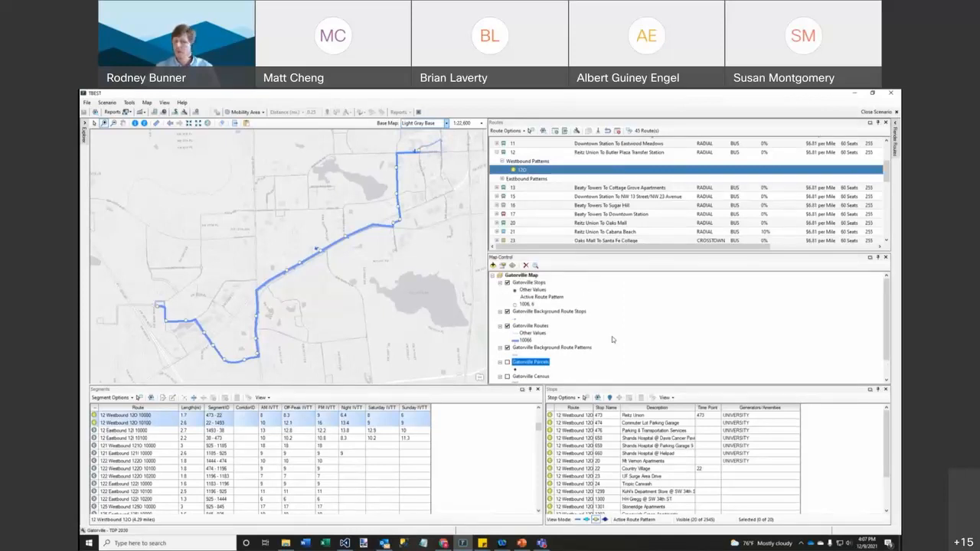
- Add the Routes.shp shapefile from Gatorville's Data\Route 88 Alignment folder to the map as a layer
{"action": "left_click", "coordinate": [493, 265]}
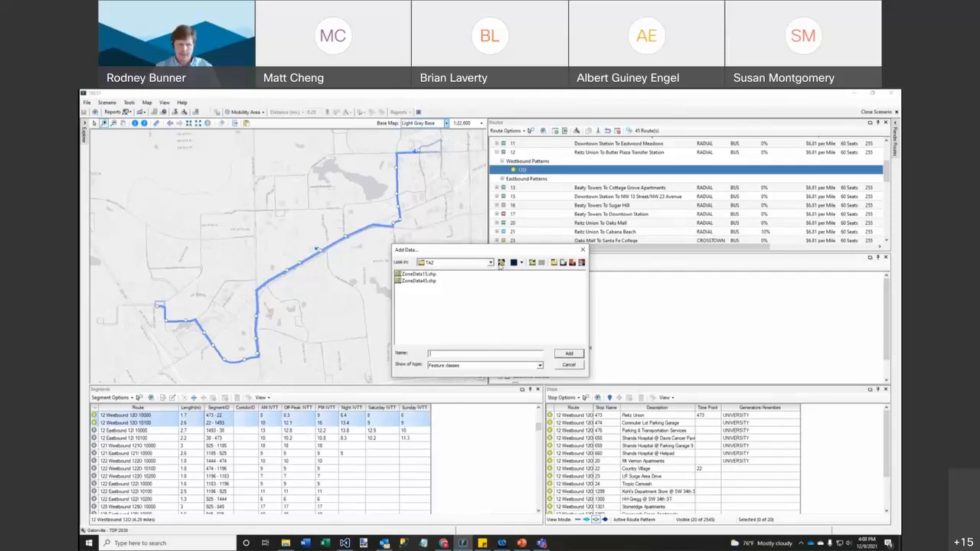
{"action": "left_click", "coordinate": [582, 249]}
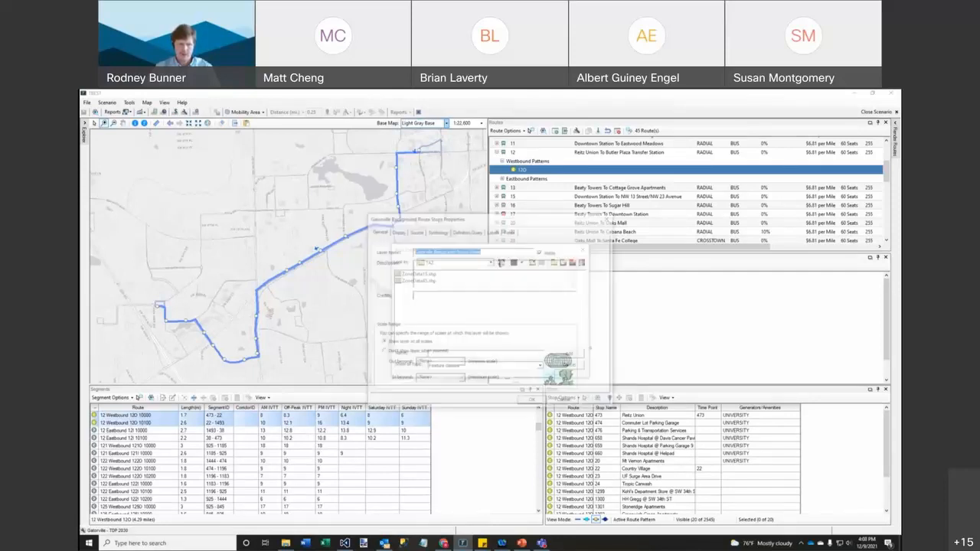
{"action": "left_click", "coordinate": [608, 217]}
{"action": "left_click", "coordinate": [502, 263]}
{"action": "left_click", "coordinate": [430, 275]}
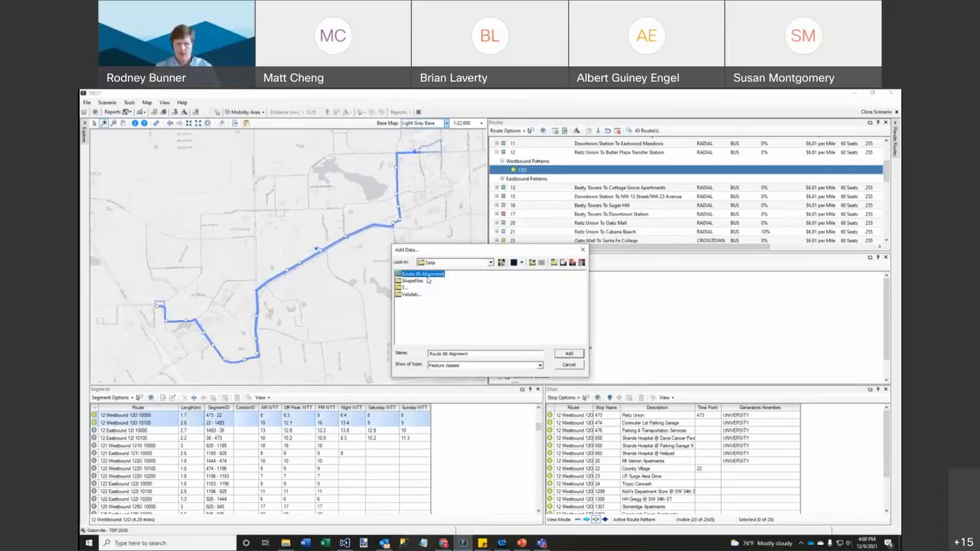
{"action": "double_click", "coordinate": [425, 275]}
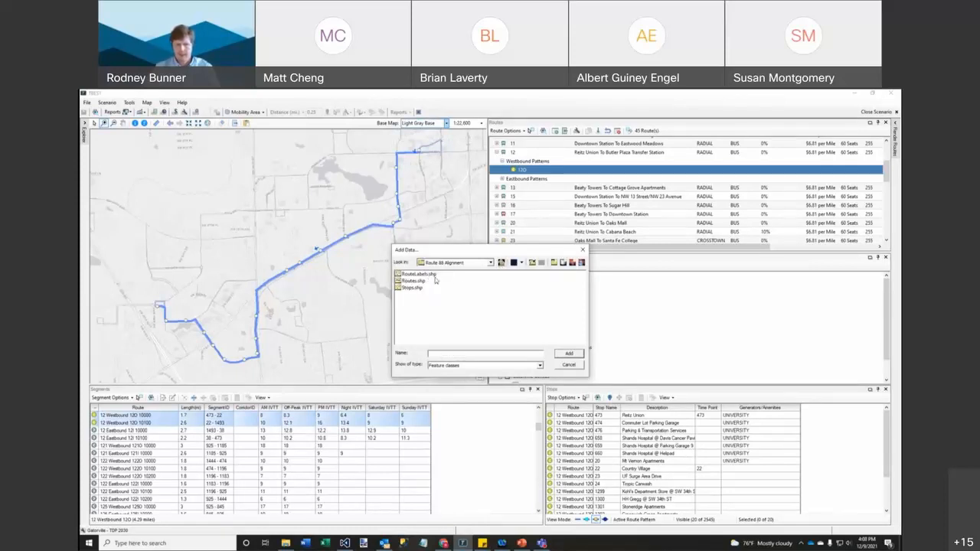
{"action": "left_click", "coordinate": [413, 281]}
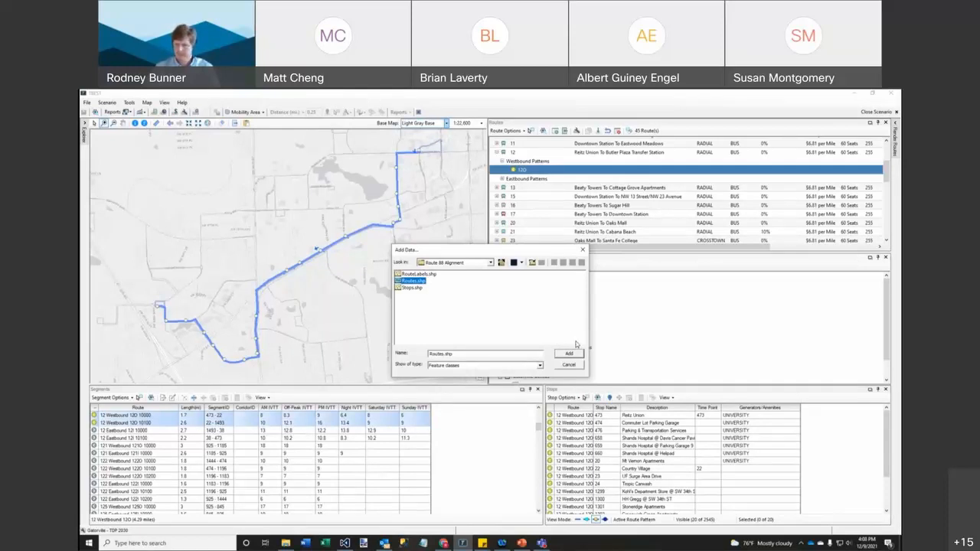
{"action": "left_click", "coordinate": [491, 263]}
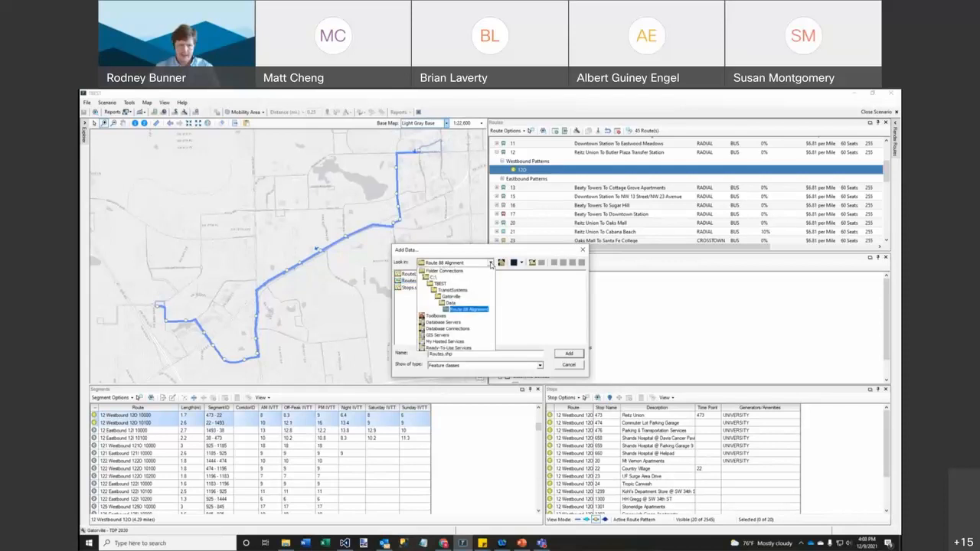
{"action": "left_click", "coordinate": [477, 310]}
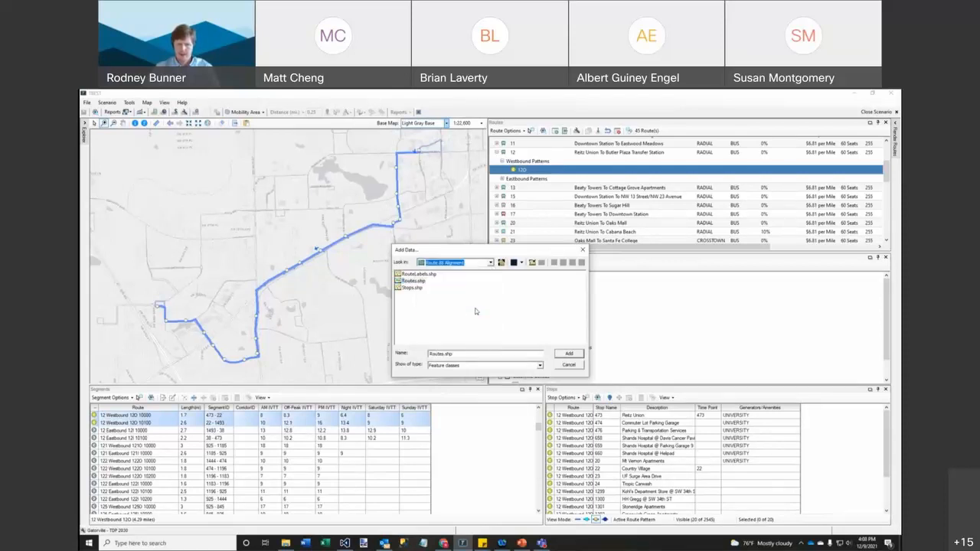
{"action": "left_click", "coordinate": [417, 281]}
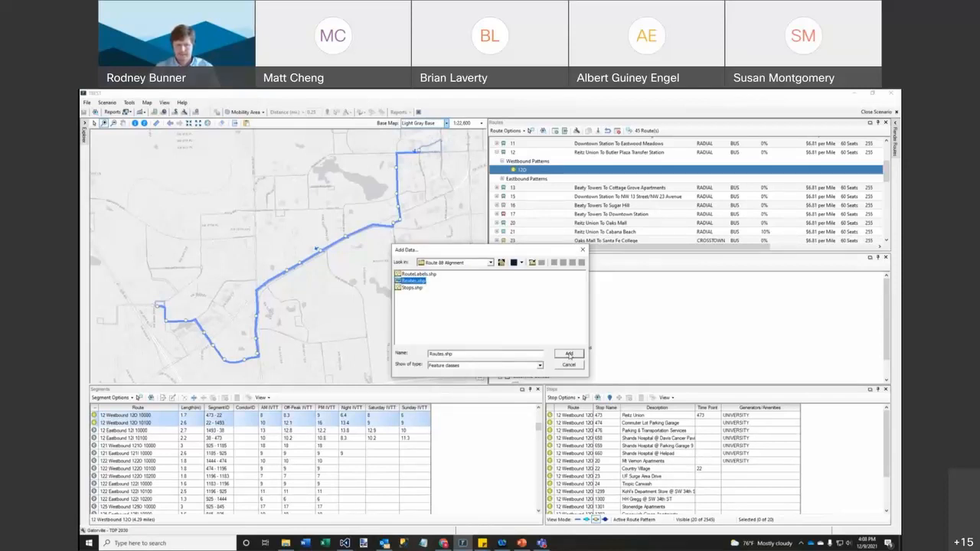
{"action": "left_click", "coordinate": [569, 354]}
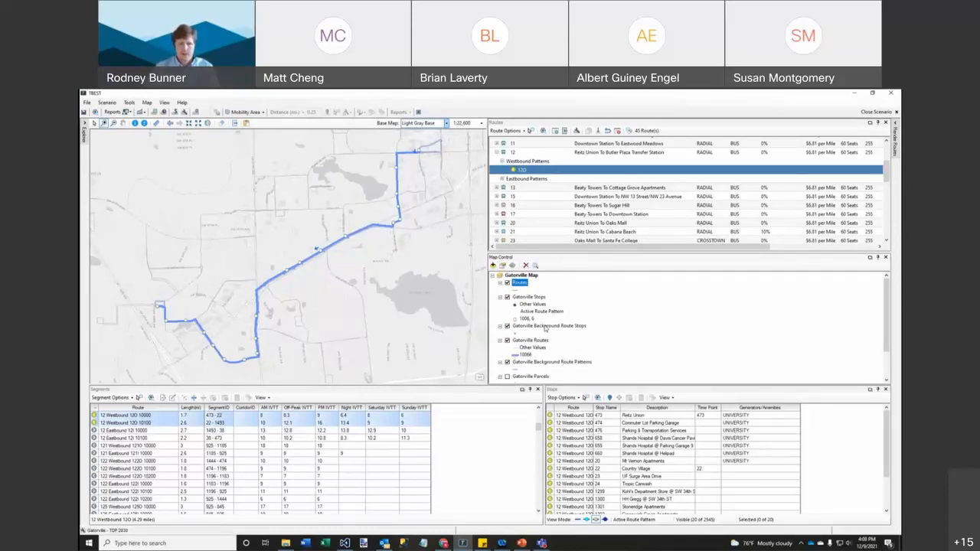
{"action": "scroll", "coordinate": [593, 343], "scroll_direction": "down", "scroll_amount": 2}
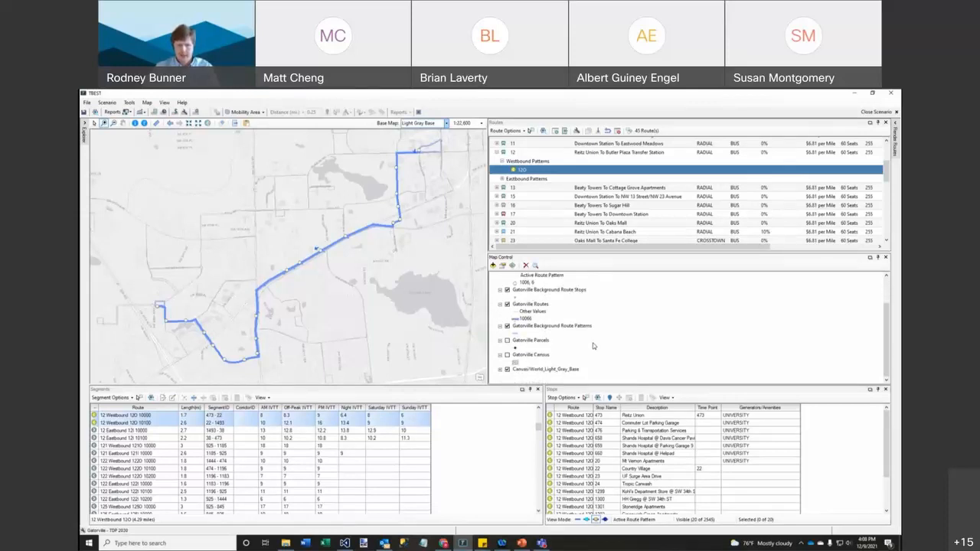
- Zoom the map to the full extent of the newly added Routes layer
{"action": "scroll", "coordinate": [595, 339], "scroll_direction": "up", "scroll_amount": 1}
{"action": "scroll", "coordinate": [595, 340], "scroll_direction": "down", "scroll_amount": 1}
{"action": "scroll", "coordinate": [595, 328], "scroll_direction": "up", "scroll_amount": 3}
{"action": "left_click", "coordinate": [519, 284]}
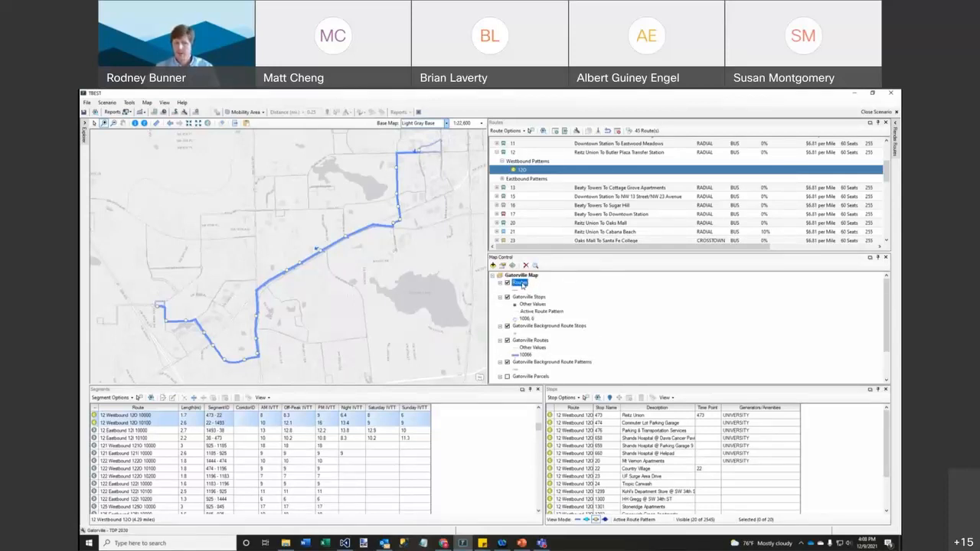
{"action": "right_click", "coordinate": [520, 284]}
{"action": "left_click", "coordinate": [553, 293]}
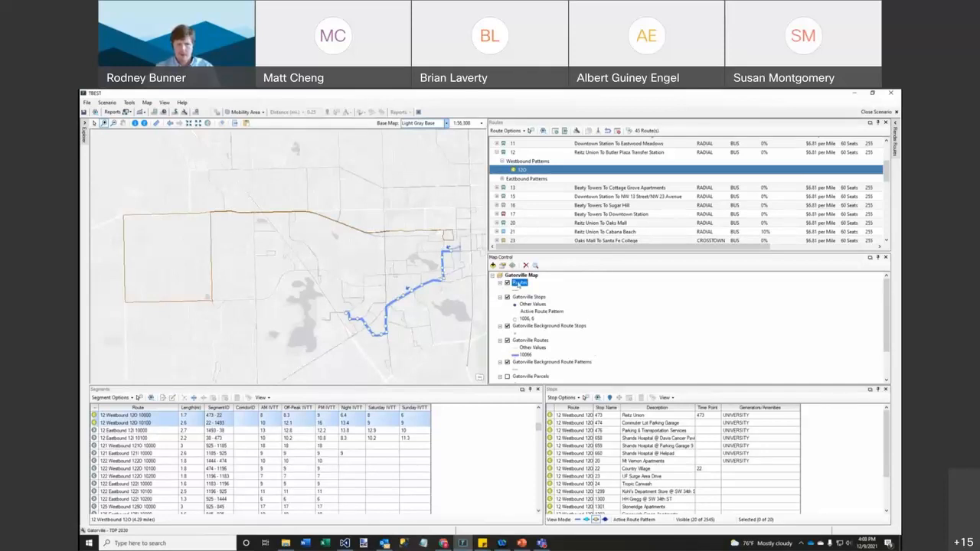
- Set the Routes layer's single symbol to the Highway line style and apply it to the map
{"action": "right_click", "coordinate": [522, 285]}
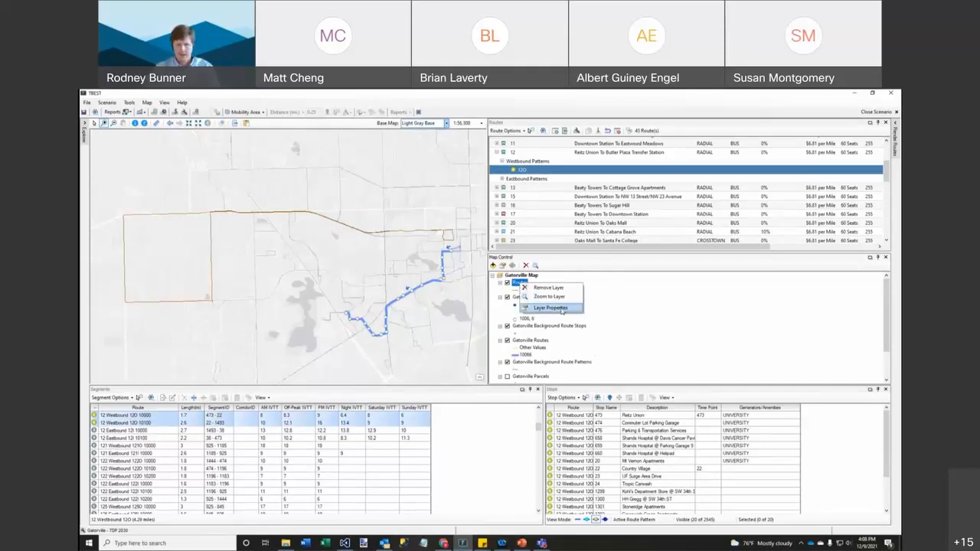
{"action": "left_click", "coordinate": [551, 308]}
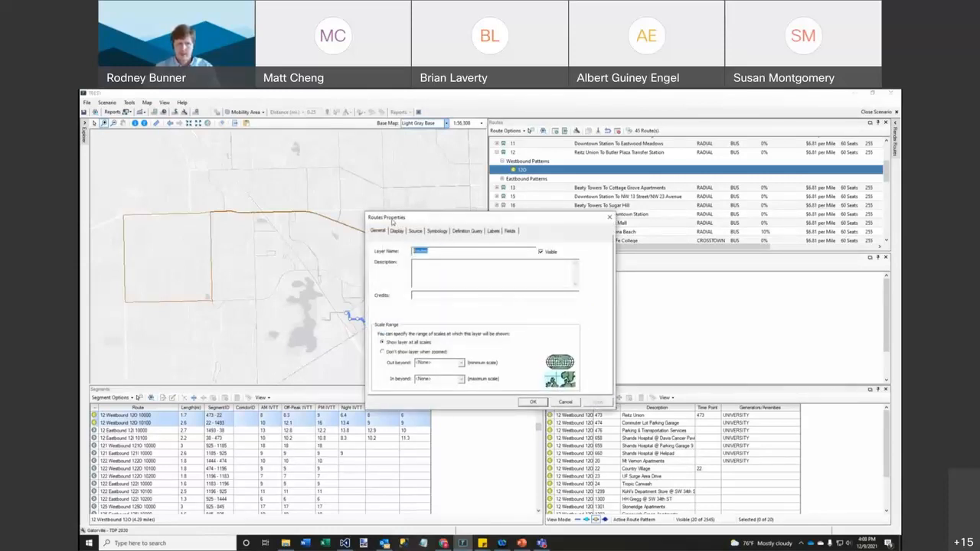
{"action": "left_click", "coordinate": [442, 233]}
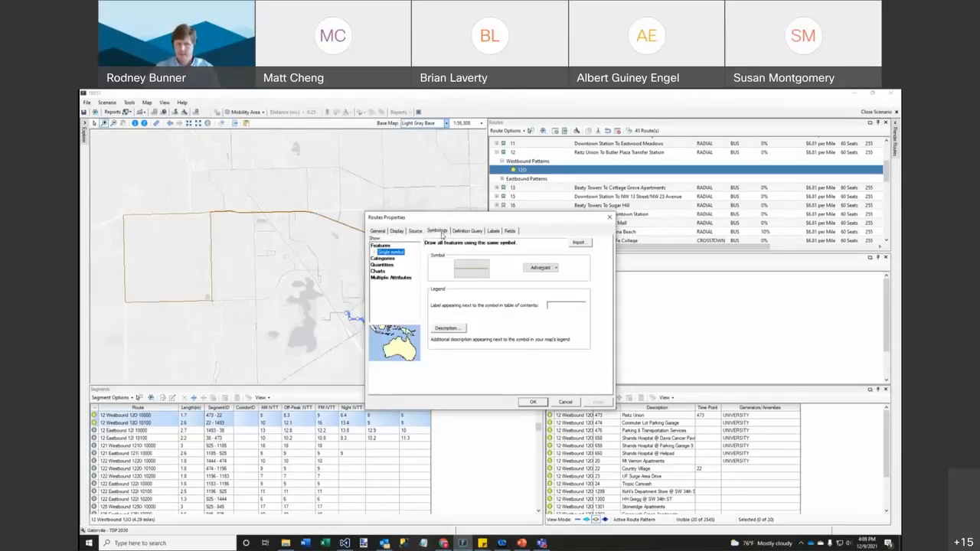
{"action": "left_click", "coordinate": [479, 271]}
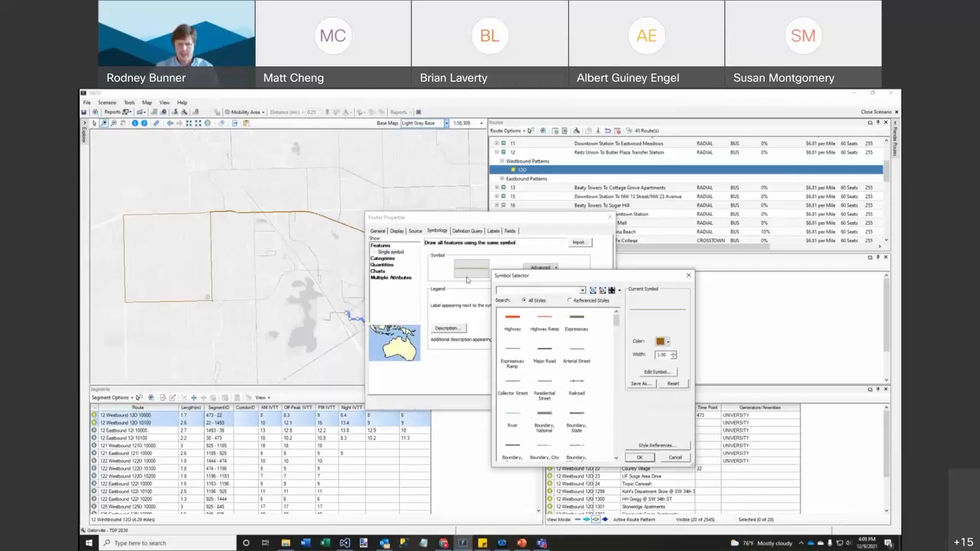
{"action": "left_click", "coordinate": [512, 321]}
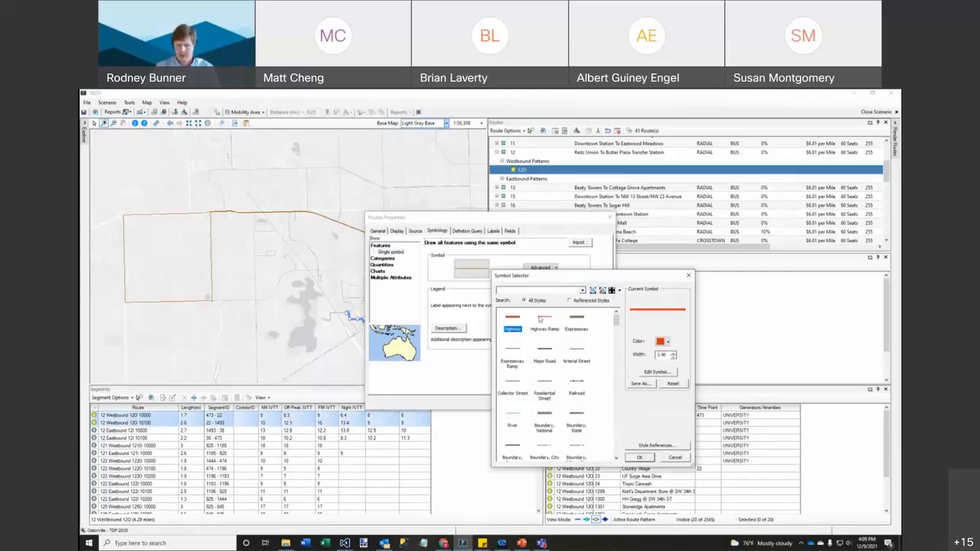
{"action": "left_click", "coordinate": [641, 458]}
{"action": "left_click", "coordinate": [539, 404]}
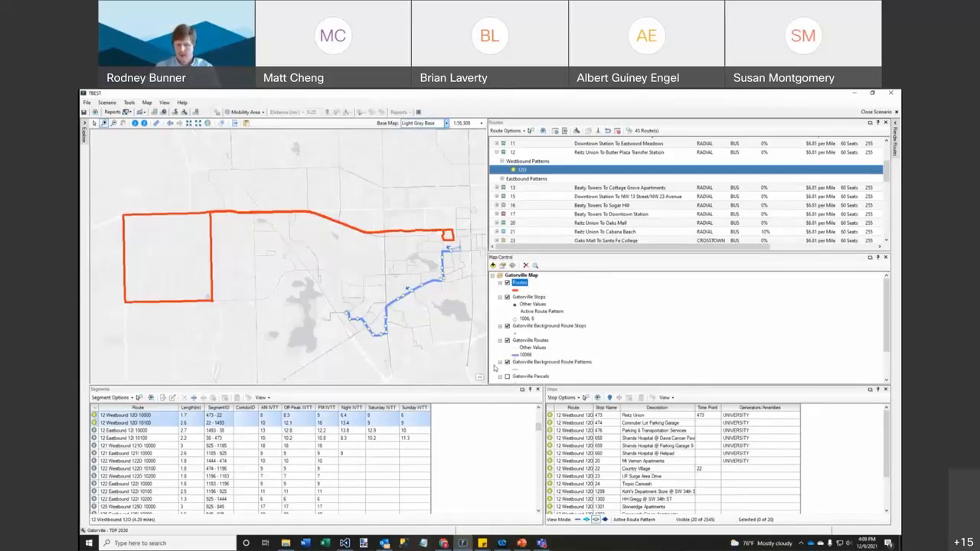
- Enlarge the Map Control window and move the Routes layer below Gatorville Background Route Patterns, above Gatorville Parcels
{"action": "scroll", "coordinate": [613, 337], "scroll_direction": "down", "scroll_amount": 1}
{"action": "left_click_drag", "start_coordinate": [723, 253], "coordinate": [720, 220]}
{"action": "left_click", "coordinate": [507, 249]}
{"action": "left_click_drag", "start_coordinate": [524, 250], "coordinate": [534, 334]}
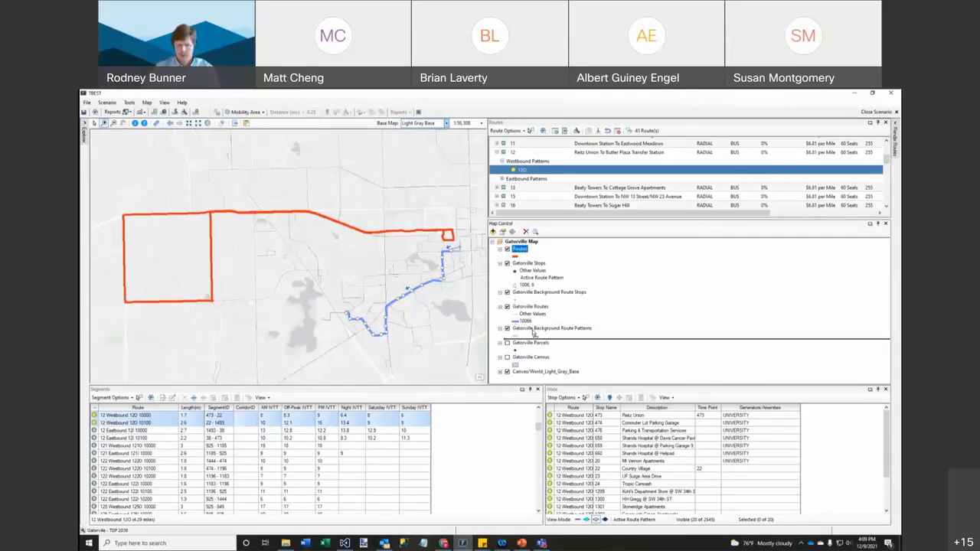
{"action": "left_click_drag", "start_coordinate": [534, 333], "coordinate": [533, 331]}
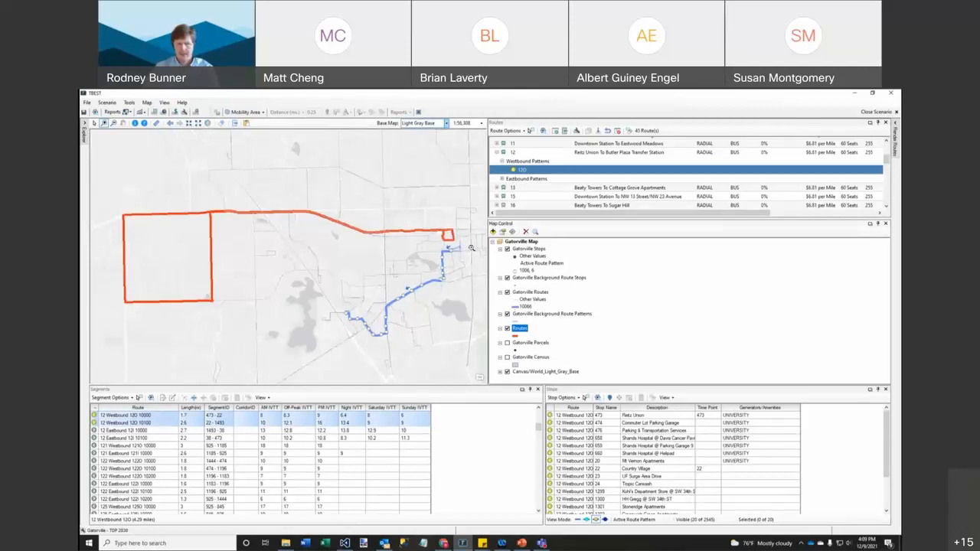
- Set the Explorer and Map Control windows to auto-hide and widen the map by narrowing the Routes window
{"action": "key", "text": "alt+Tab"}
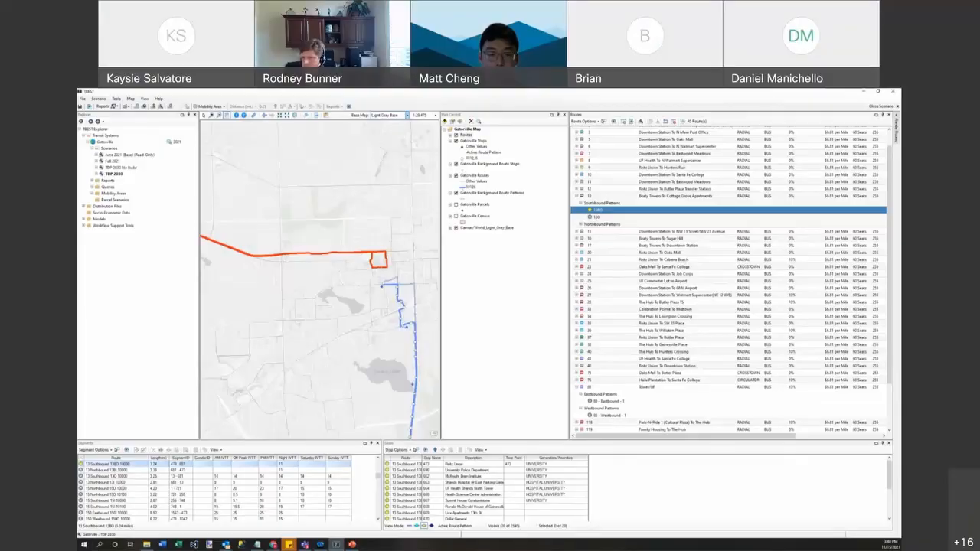
{"action": "key", "text": "alt+Tab"}
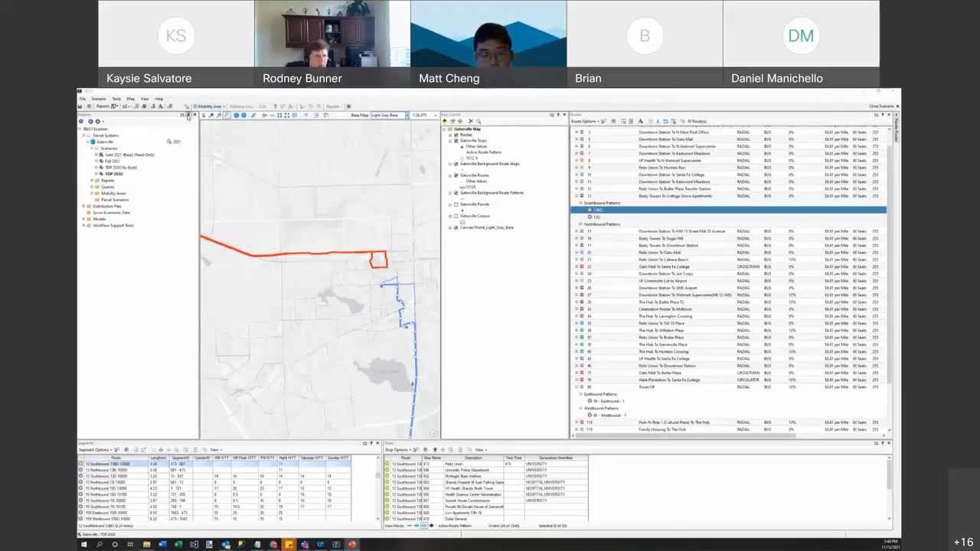
{"action": "left_click", "coordinate": [188, 115]}
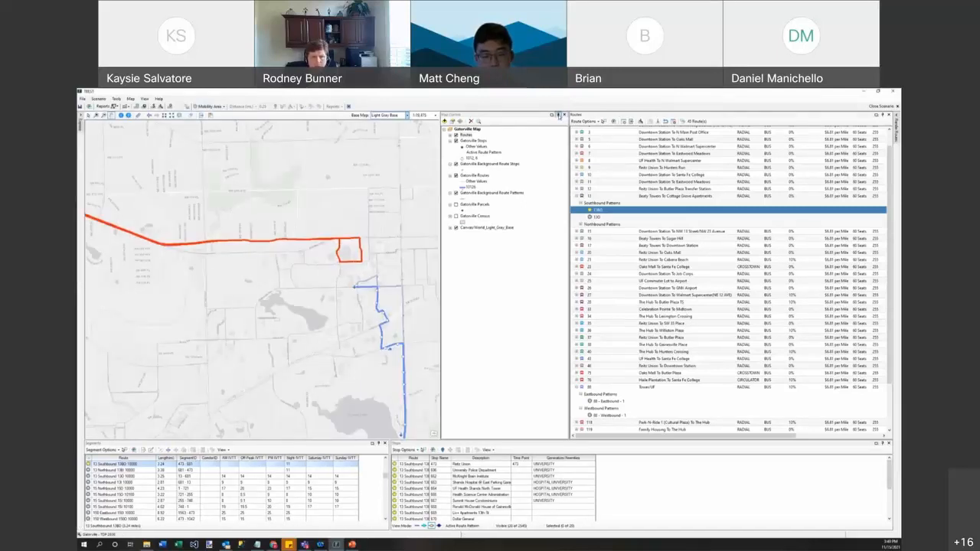
{"action": "left_click", "coordinate": [559, 114]}
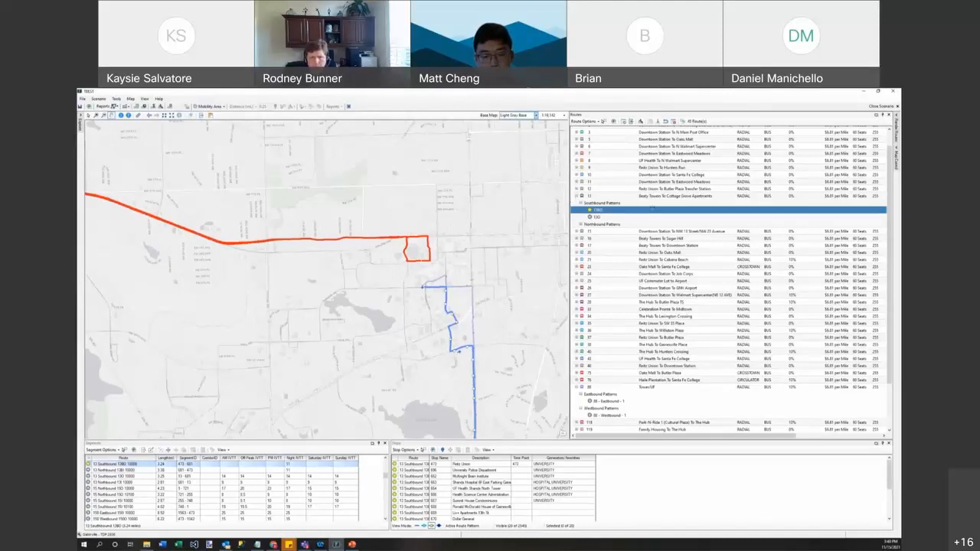
{"action": "left_click_drag", "start_coordinate": [572, 207], "coordinate": [652, 207]}
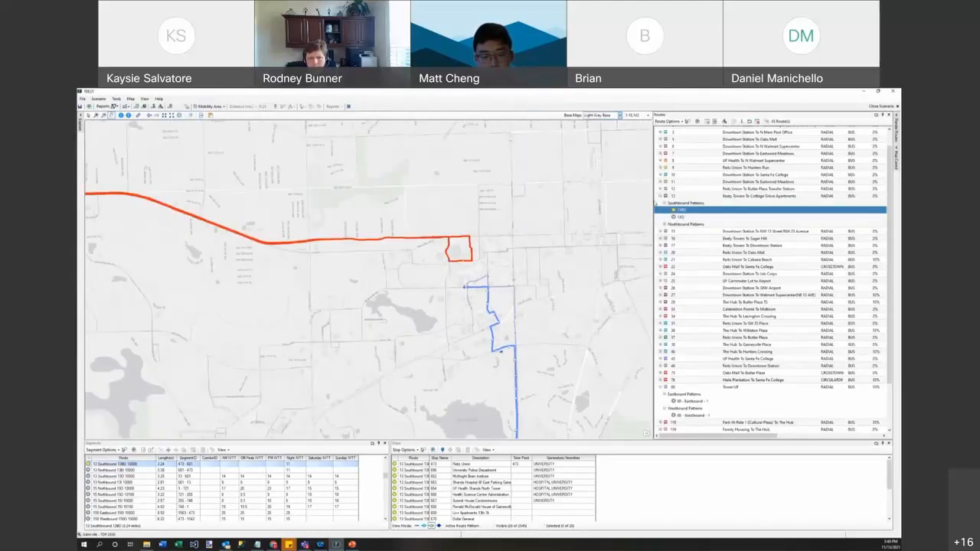
{"action": "left_click_drag", "start_coordinate": [719, 217], "coordinate": [728, 218]}
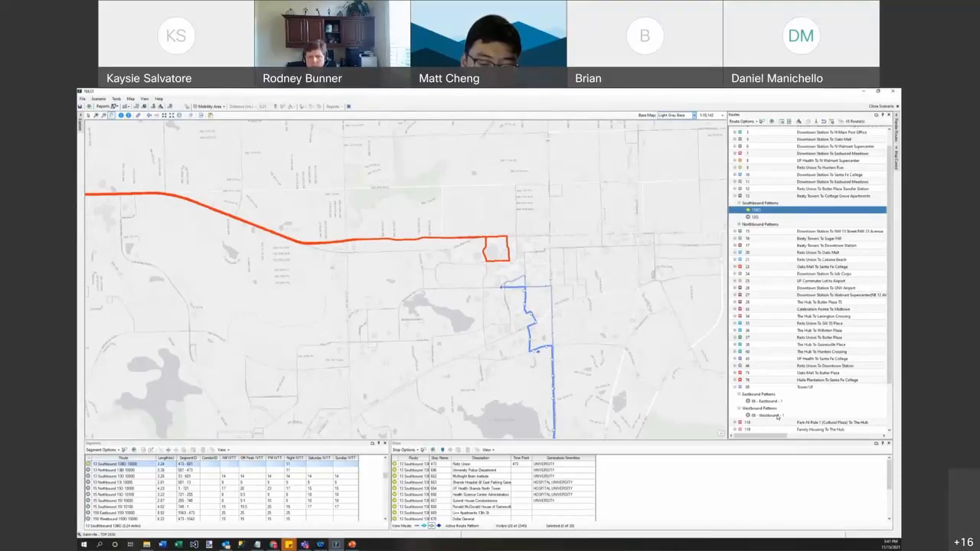
- Activate the 88 - Westbound - 1 pattern for editing and consult the 6.2 Segment Editor exercise slide for its alignment
{"action": "left_click", "coordinate": [775, 416]}
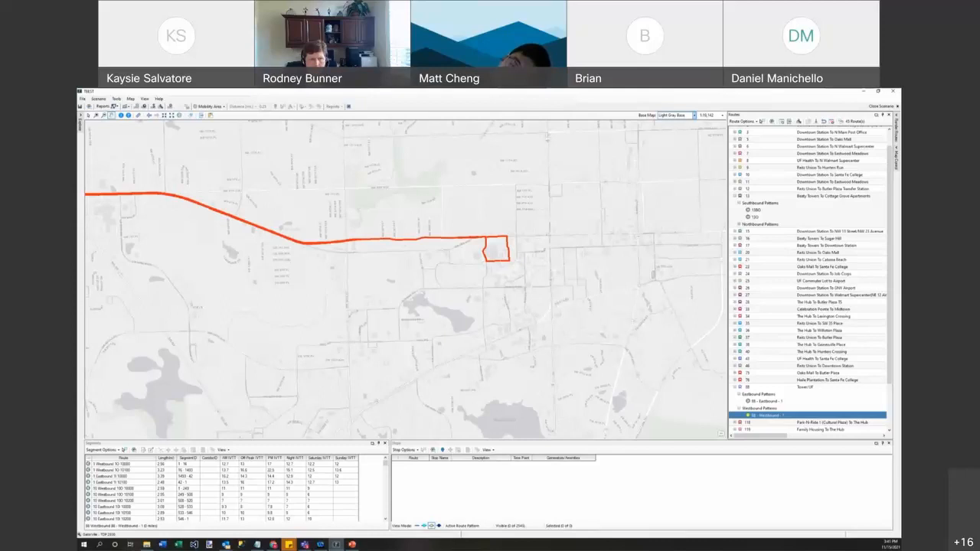
{"action": "left_click_drag", "start_coordinate": [901, 134], "coordinate": [564, 134]}
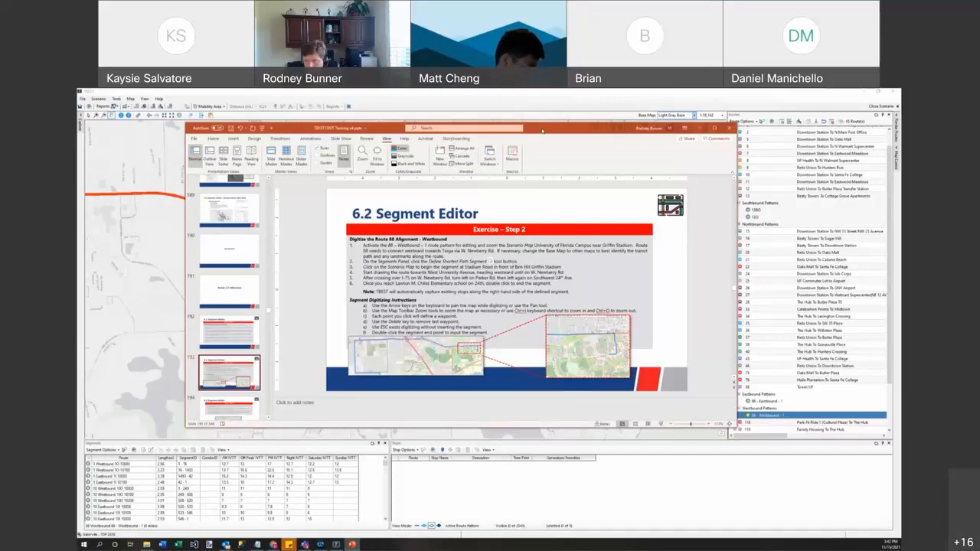
{"action": "left_click", "coordinate": [700, 129]}
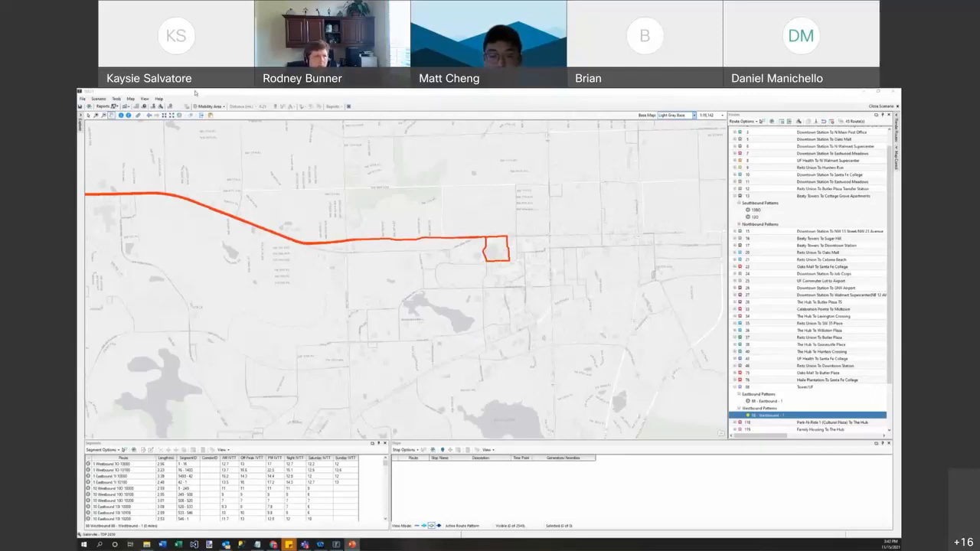
- Start a shortest path segment on Stadium Road by the stadium and trace it north, then west onto West University Avenue
{"action": "left_click", "coordinate": [96, 116]}
{"action": "mouse_move", "coordinate": [379, 175]}
{"action": "left_mouse_down"}
{"action": "mouse_move", "coordinate": [572, 294]}
{"action": "mouse_move", "coordinate": [582, 316]}
{"action": "left_mouse_up"}
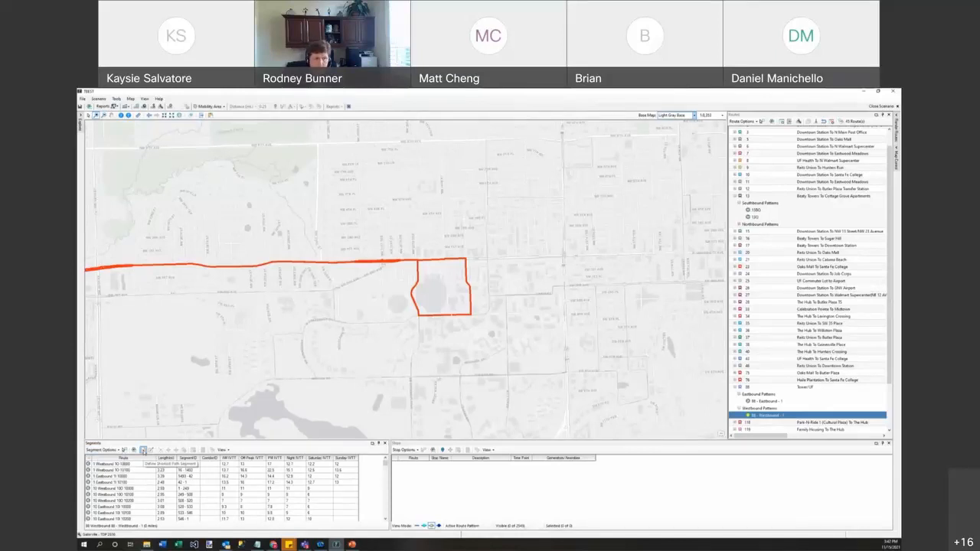
{"action": "left_click", "coordinate": [143, 451]}
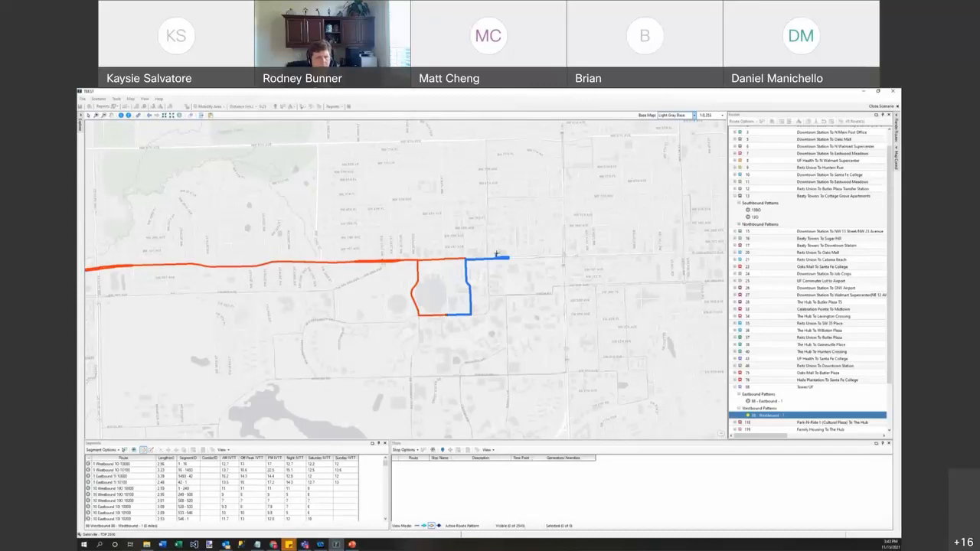
{"action": "left_click", "coordinate": [518, 259]}
{"action": "left_click", "coordinate": [494, 258]}
{"action": "left_click", "coordinate": [472, 258]}
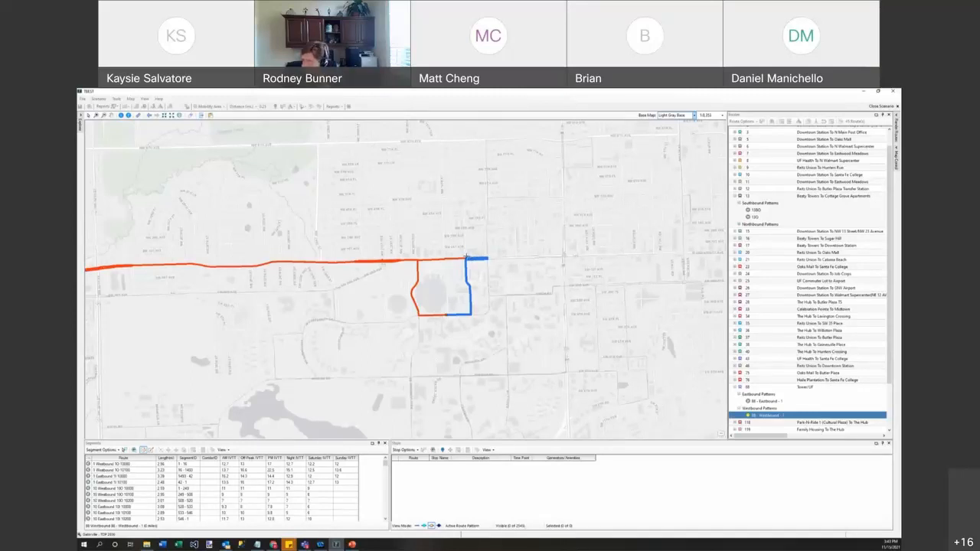
{"action": "left_click", "coordinate": [466, 258]}
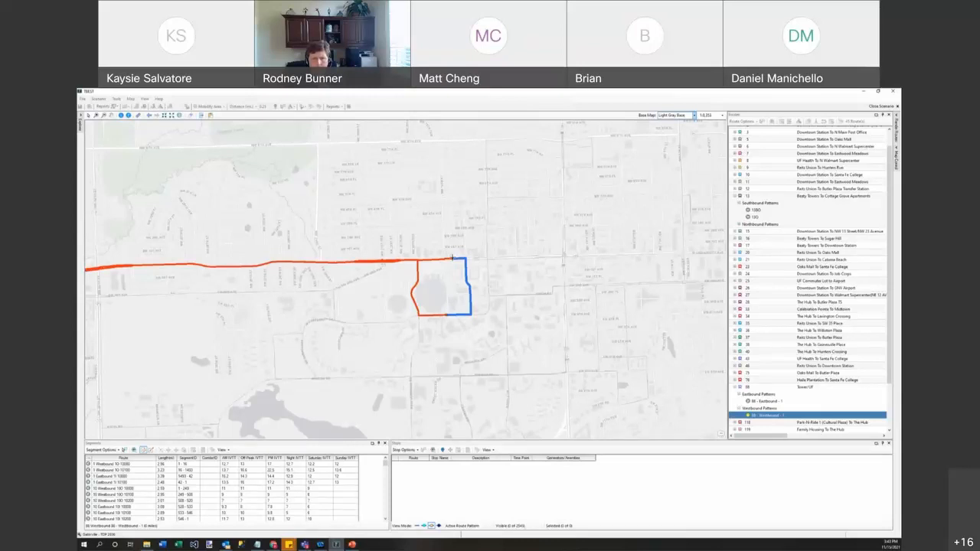
{"action": "left_click", "coordinate": [420, 260]}
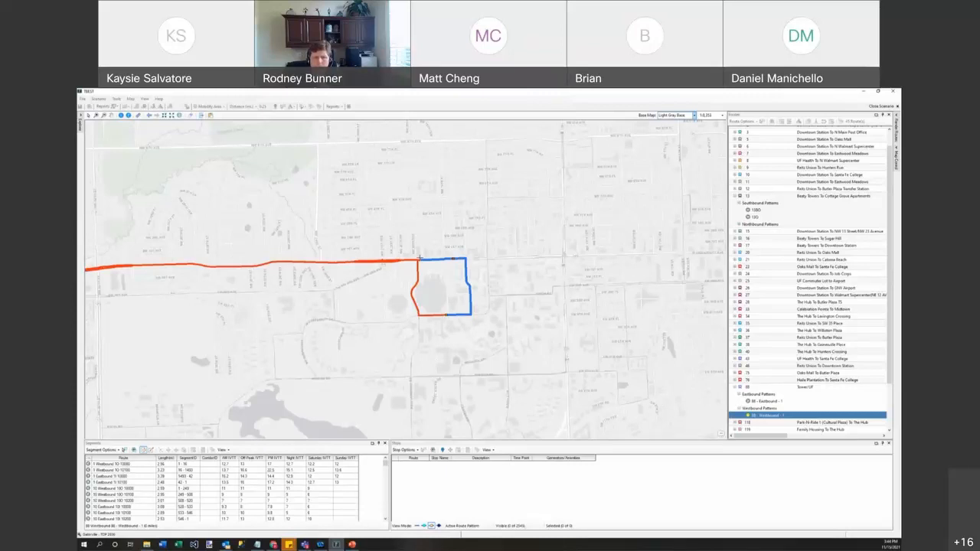
- Remove the last waypoint and extend the segment west along West University Avenue, following the red Routes alignment
{"action": "key", "text": "Delete"}
{"action": "left_click", "coordinate": [385, 256]}
{"action": "left_click", "coordinate": [313, 262]}
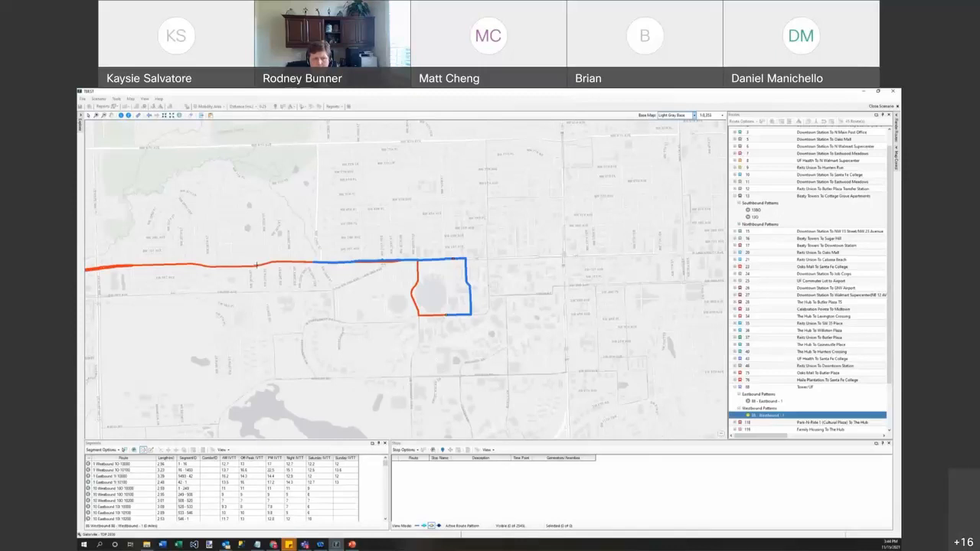
{"action": "key", "text": "ctrl+z"}
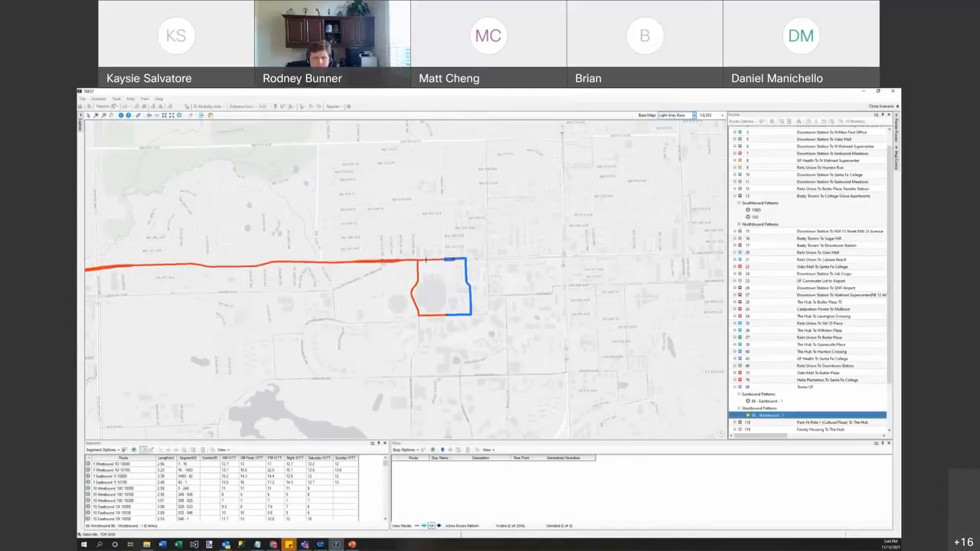
{"action": "left_click", "coordinate": [154, 263]}
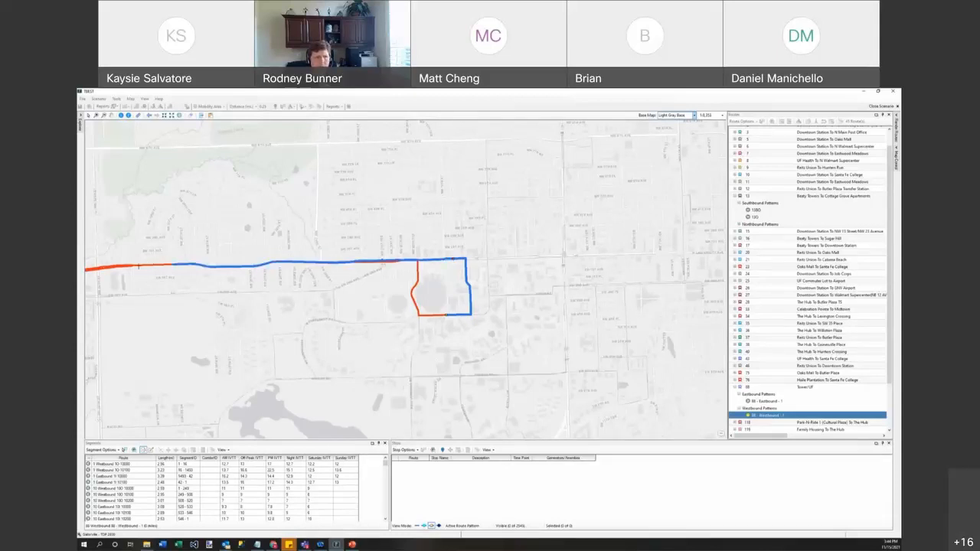
{"action": "left_click", "coordinate": [138, 266]}
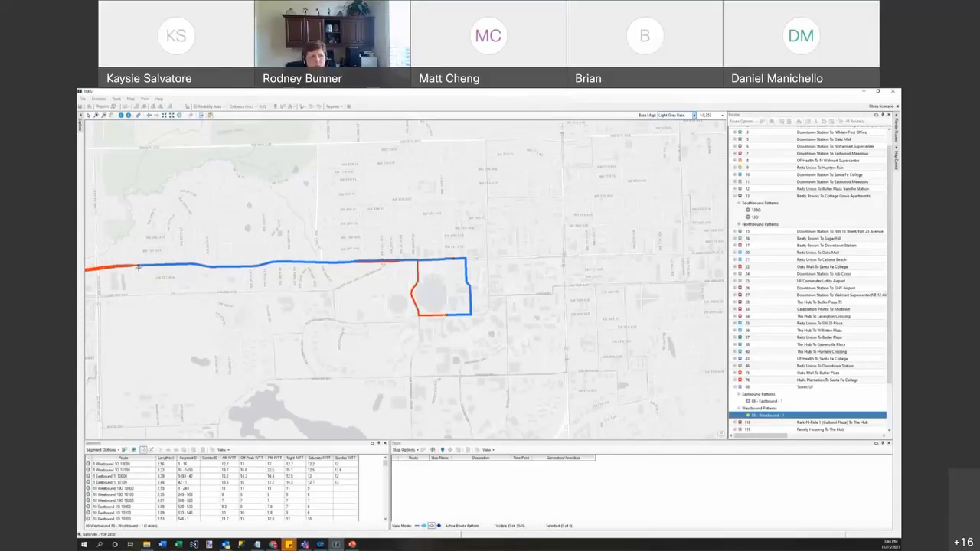
- Continue the Route 88 westbound segment around the bend and northwest along the diagonal stretch of the red alignment
{"action": "left_click", "coordinate": [137, 253]}
{"action": "left_click", "coordinate": [130, 257]}
{"action": "key", "text": "Left"}
{"action": "key", "text": "Left"}
{"action": "key", "text": "Left"}
{"action": "key", "text": "Left"}
{"action": "key", "text": "Left"}
{"action": "key", "text": "Left"}
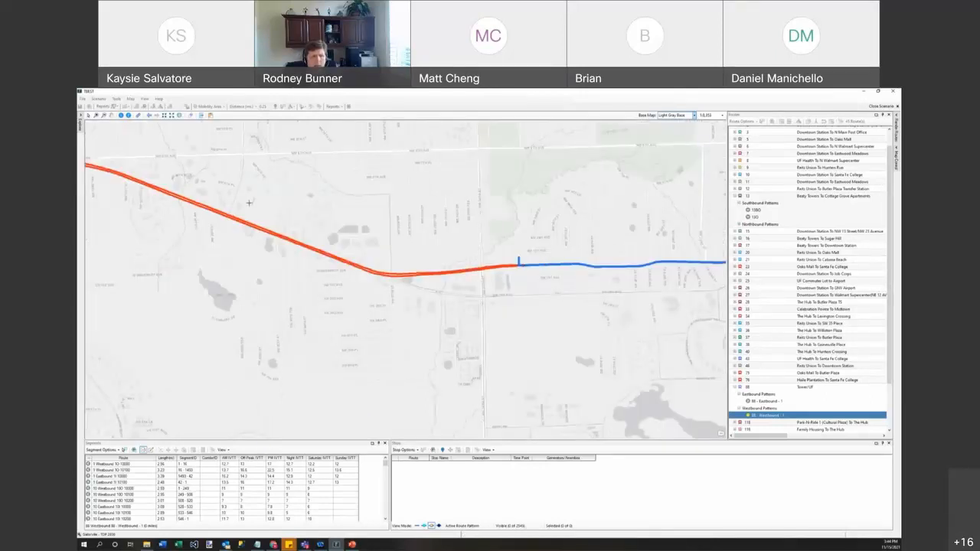
{"action": "left_click", "coordinate": [278, 224]}
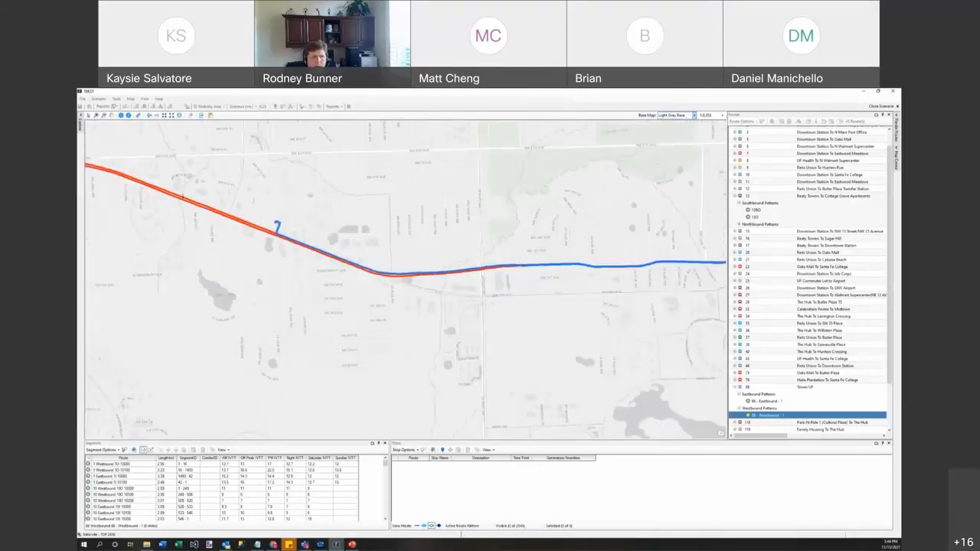
{"action": "left_click", "coordinate": [179, 196]}
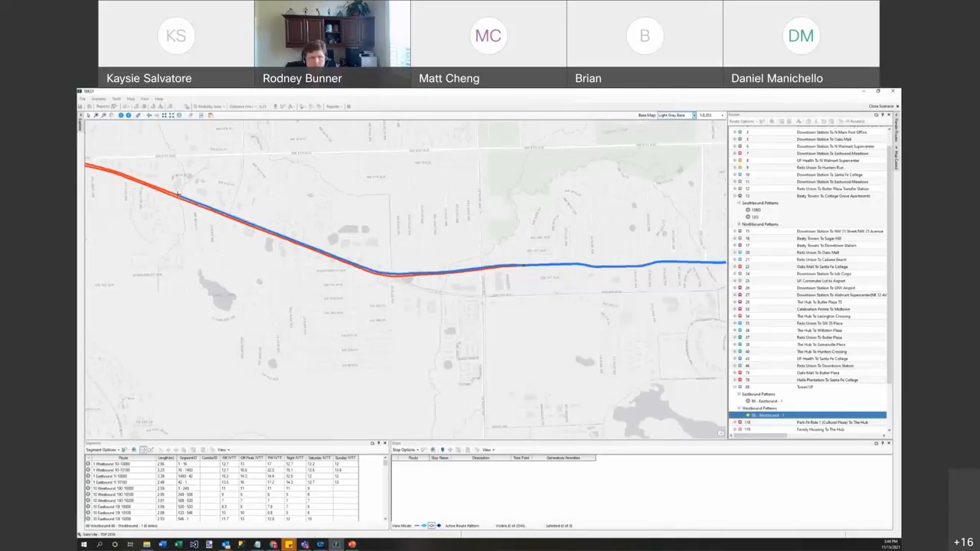
- Extend the Route 88 westbound segment off the diagonal stretch and west along the straight part of the red alignment
{"action": "key", "text": "Left"}
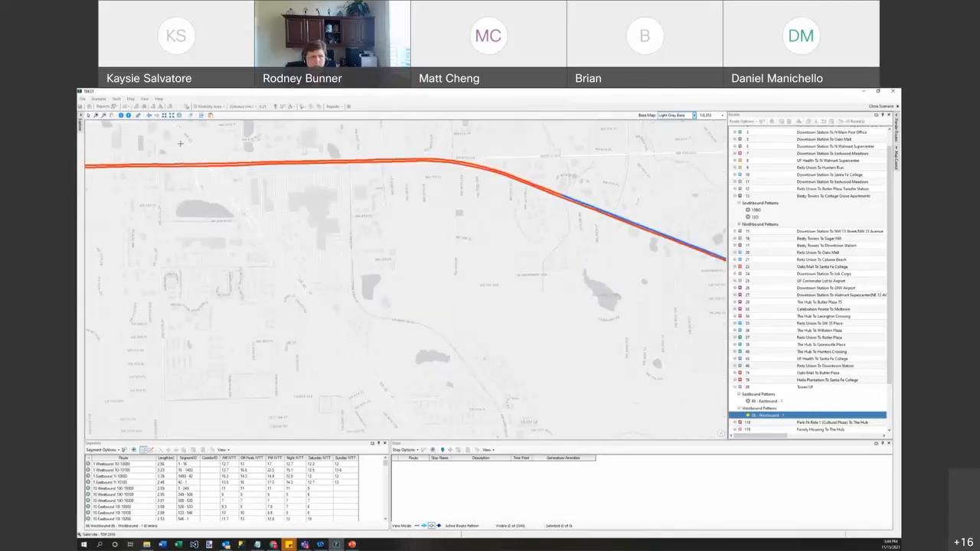
{"action": "left_click", "coordinate": [151, 163]}
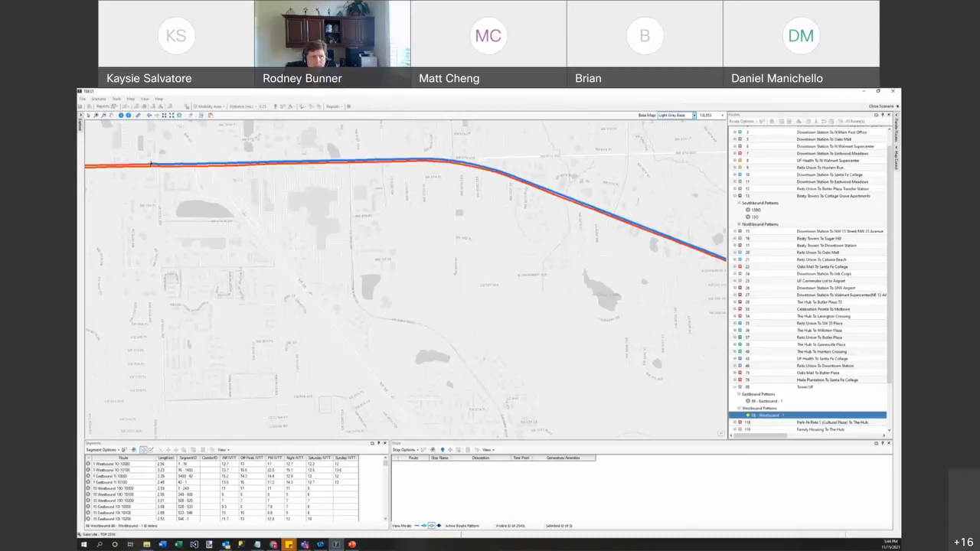
{"action": "left_click", "coordinate": [146, 144]}
{"action": "left_click", "coordinate": [122, 163]}
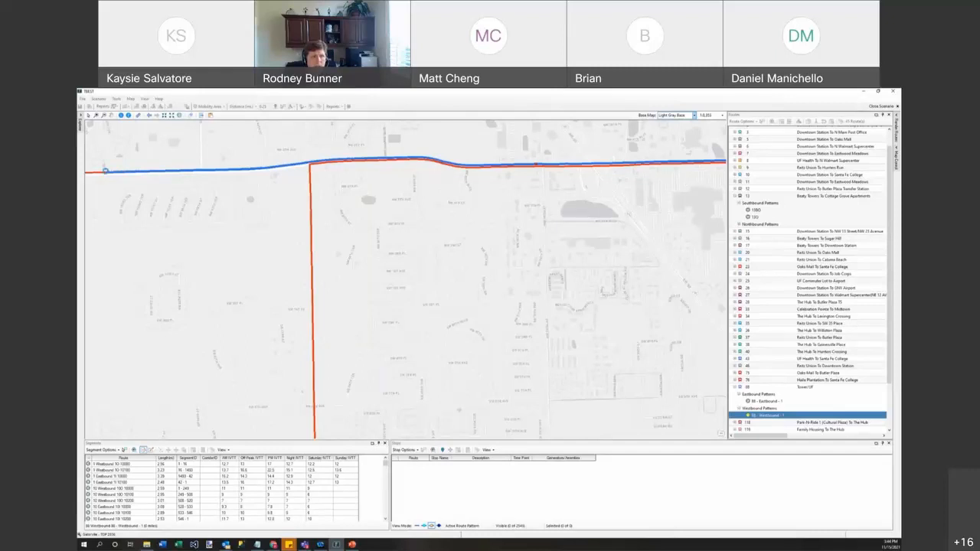
- Continue the segment west past the first junction of the red loop to its northwest corner, and turn it south
{"action": "key", "text": "Left"}
{"action": "key", "text": "Left"}
{"action": "key", "text": "Left"}
{"action": "key", "text": "Left"}
{"action": "key", "text": "Left"}
{"action": "key", "text": "Left"}
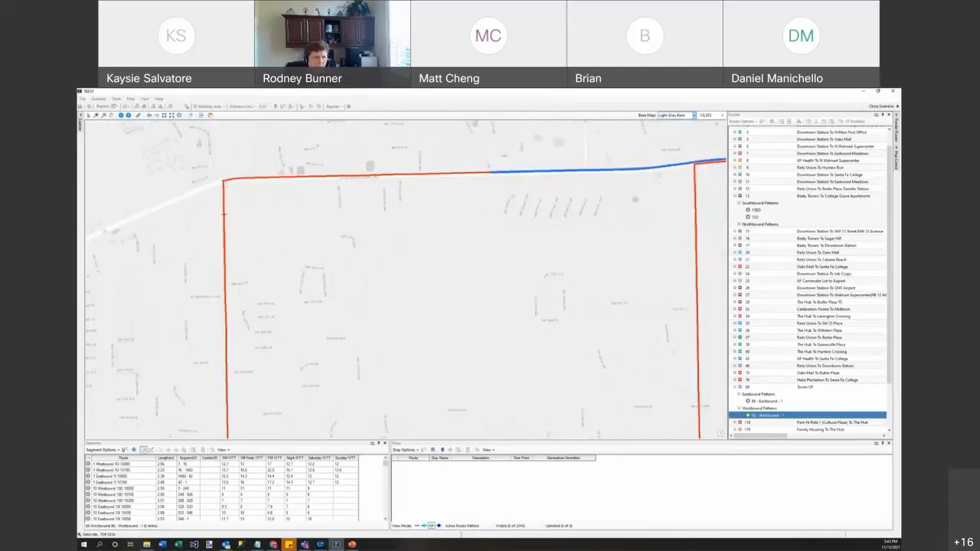
{"action": "left_click", "coordinate": [223, 213]}
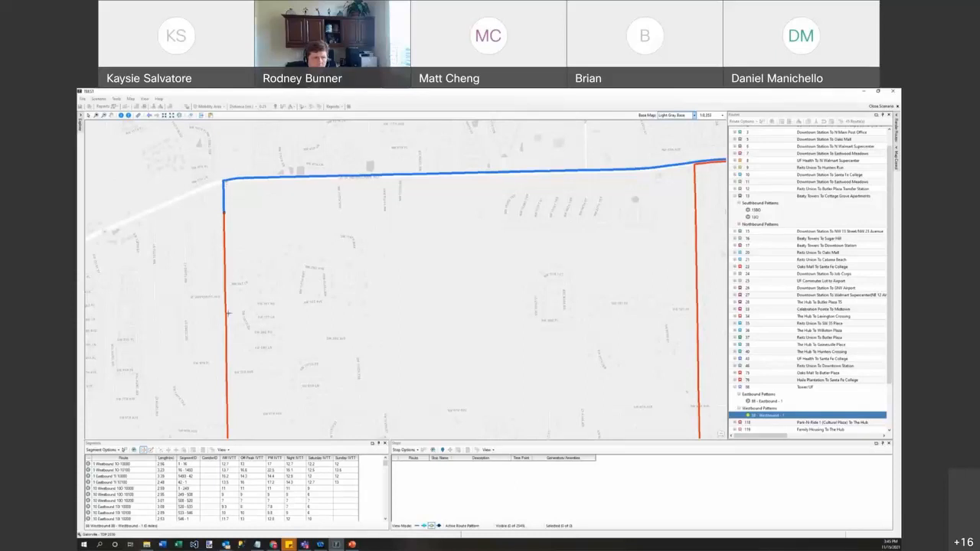
{"action": "left_click", "coordinate": [310, 293]}
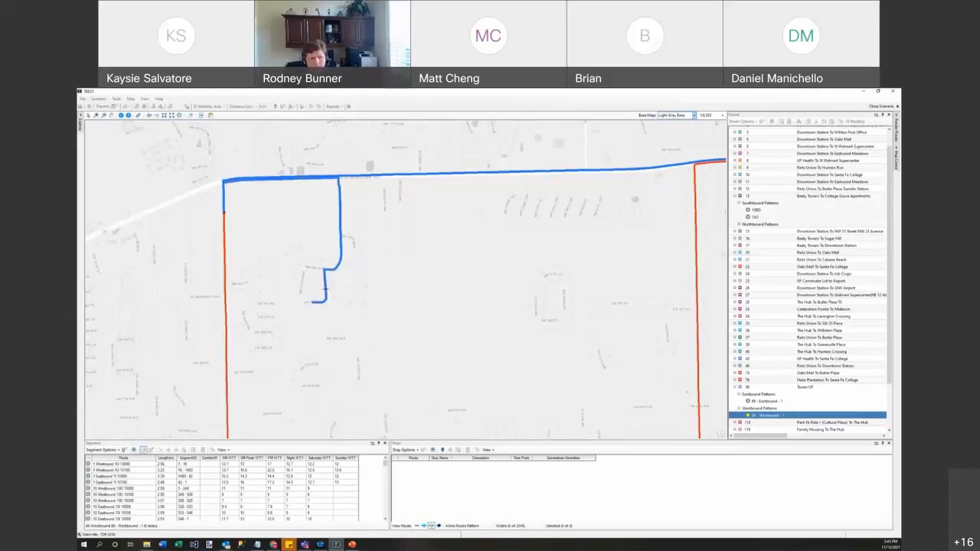
- Trace the segment south down the western side of the red loop to just above its southwest corner
{"action": "key", "text": "Down"}
{"action": "key", "text": "Down"}
{"action": "key", "text": "Down"}
{"action": "key", "text": "Down"}
{"action": "key", "text": "Down"}
{"action": "key", "text": "Down"}
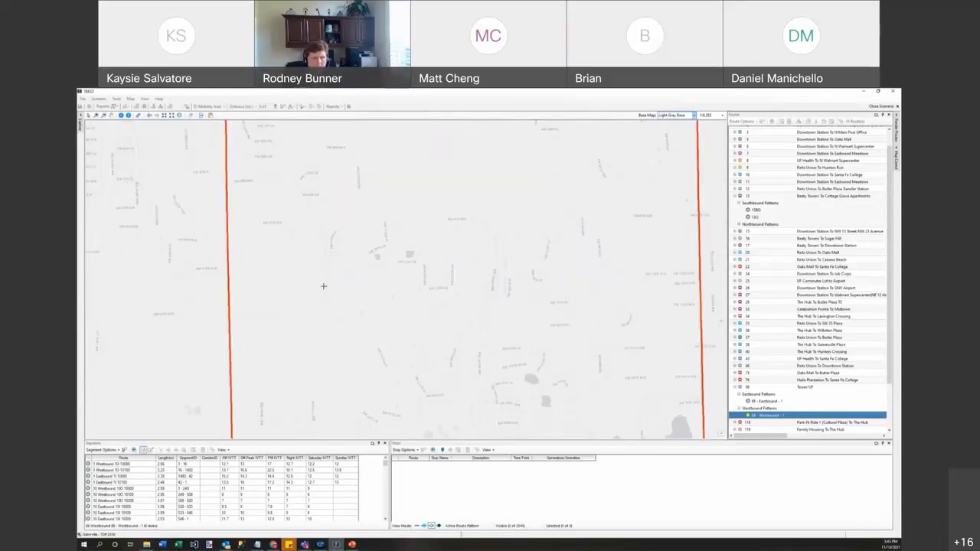
{"action": "key", "text": "Down"}
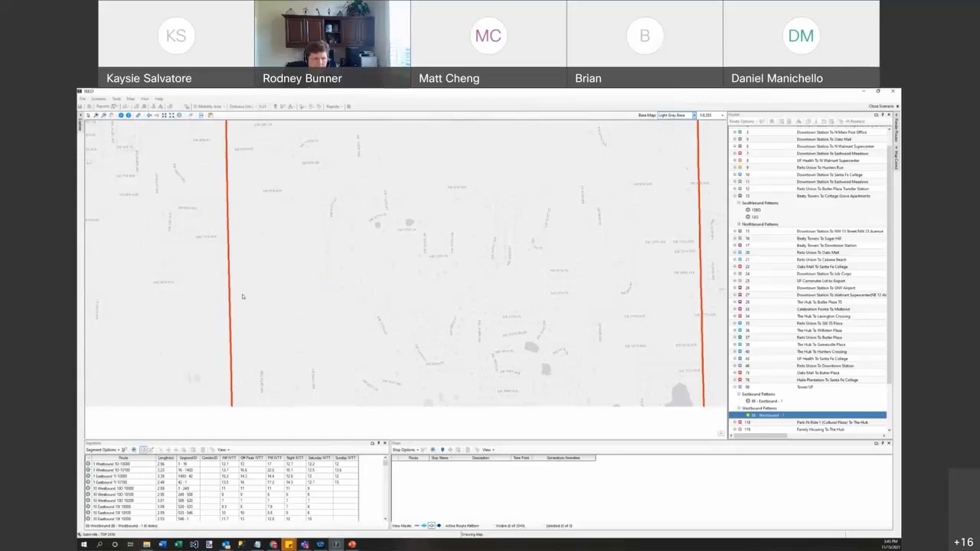
{"action": "key", "text": "Down"}
{"action": "key", "text": "Down"}
{"action": "key", "text": "Down"}
{"action": "key", "text": "Down"}
{"action": "key", "text": "Down"}
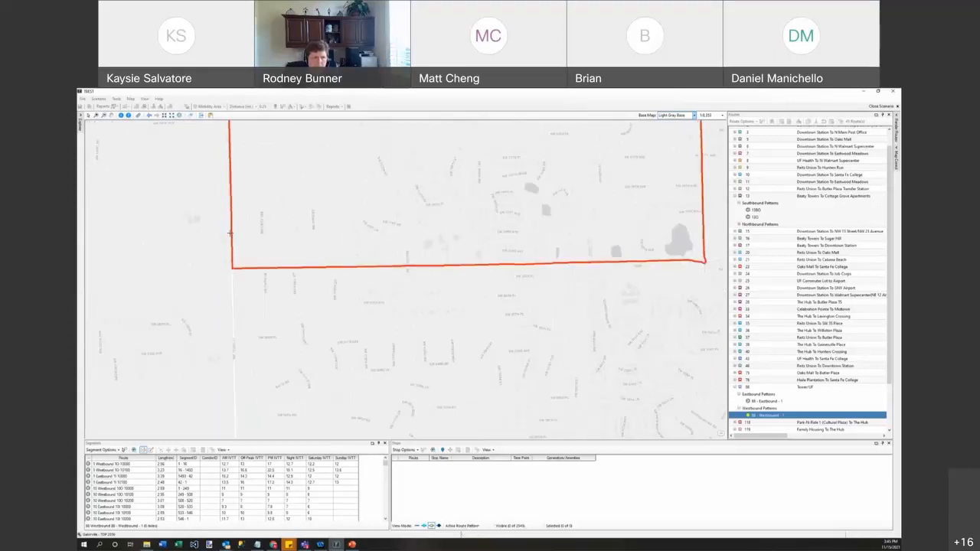
{"action": "left_click", "coordinate": [231, 231]}
- Carry the segment around the southwest corner, east along the loop's southern side, and finish it about two-thirds of the way along
{"action": "left_click", "coordinate": [484, 264]}
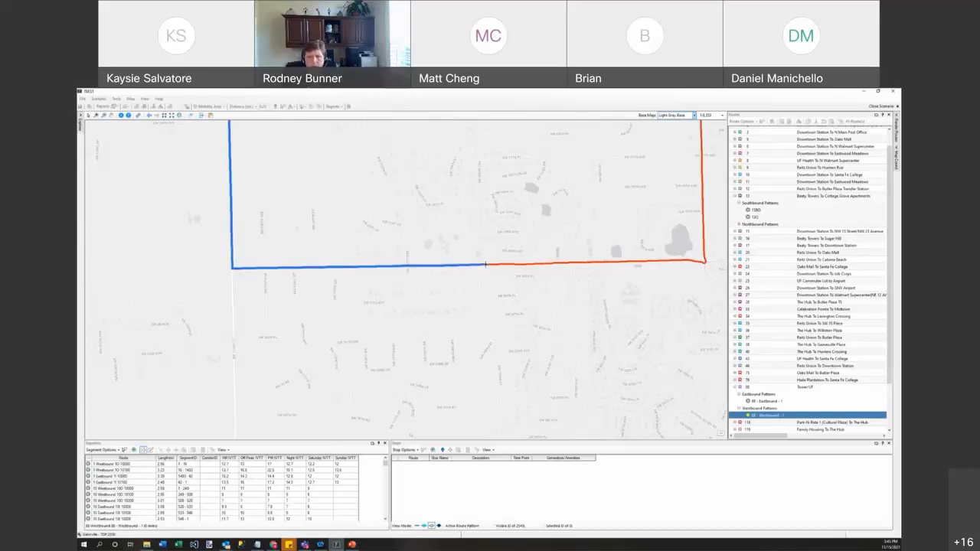
{"action": "left_click", "coordinate": [558, 263]}
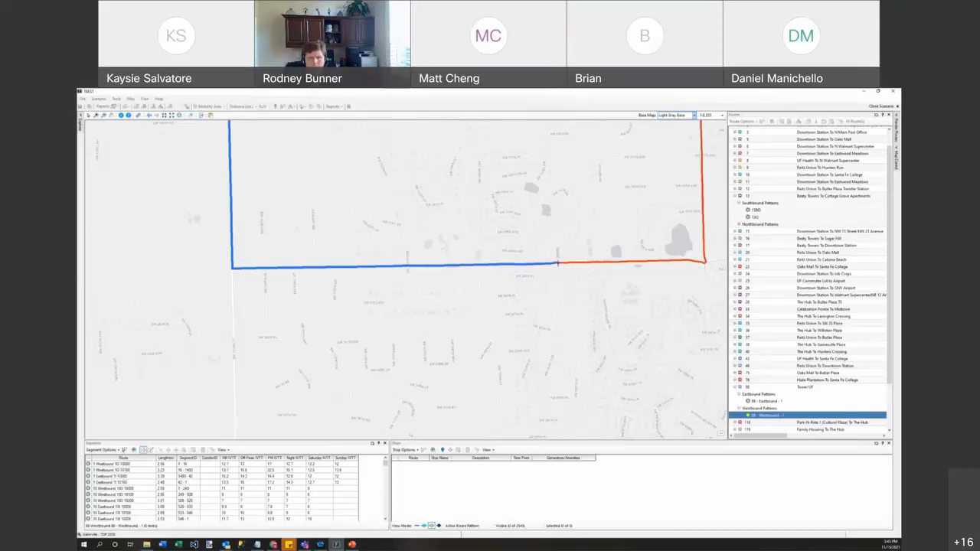
{"action": "double_click", "coordinate": [558, 263]}
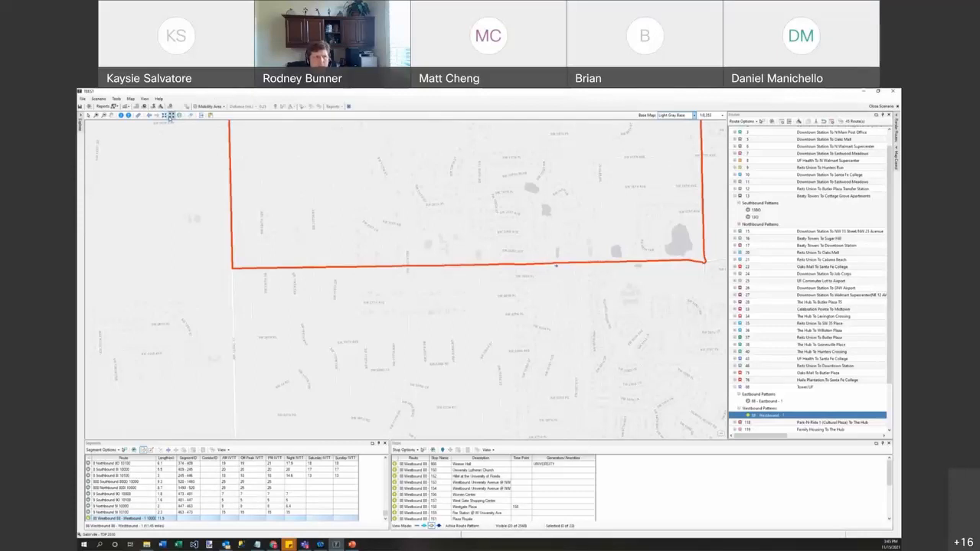
- Move the Routes shapefile layer below the Gatorville Routes layer in the map's layer order
{"action": "left_click", "coordinate": [172, 115]}
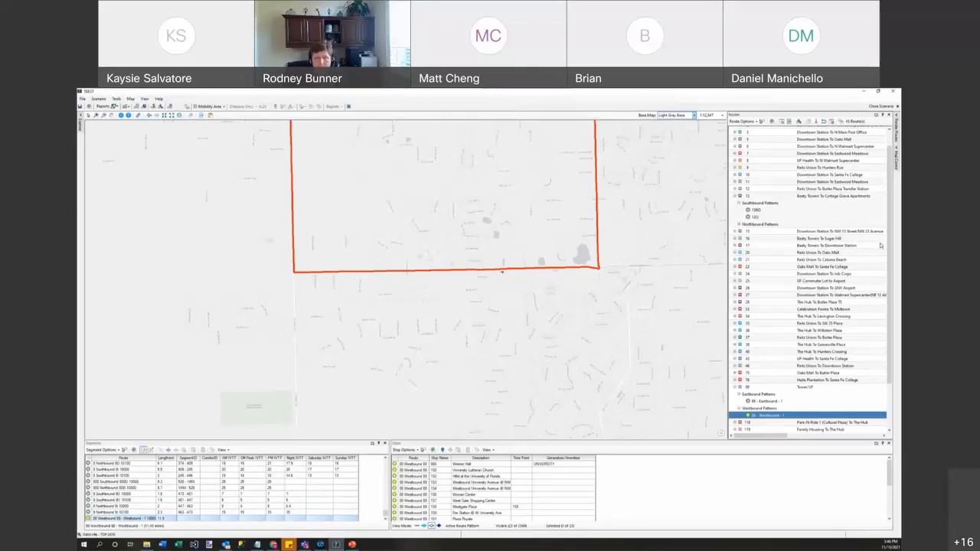
{"action": "left_click", "coordinate": [897, 161]}
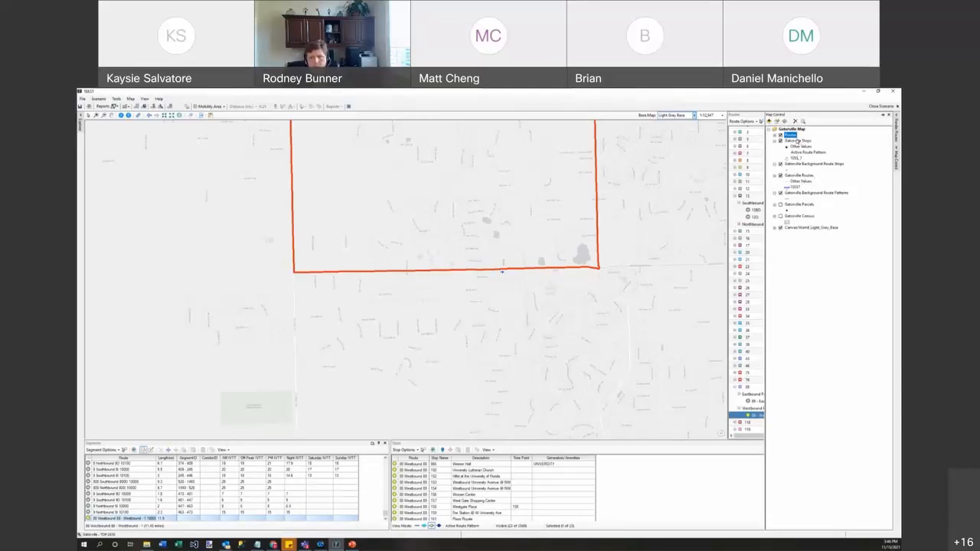
{"action": "left_click_drag", "start_coordinate": [792, 136], "coordinate": [797, 187]}
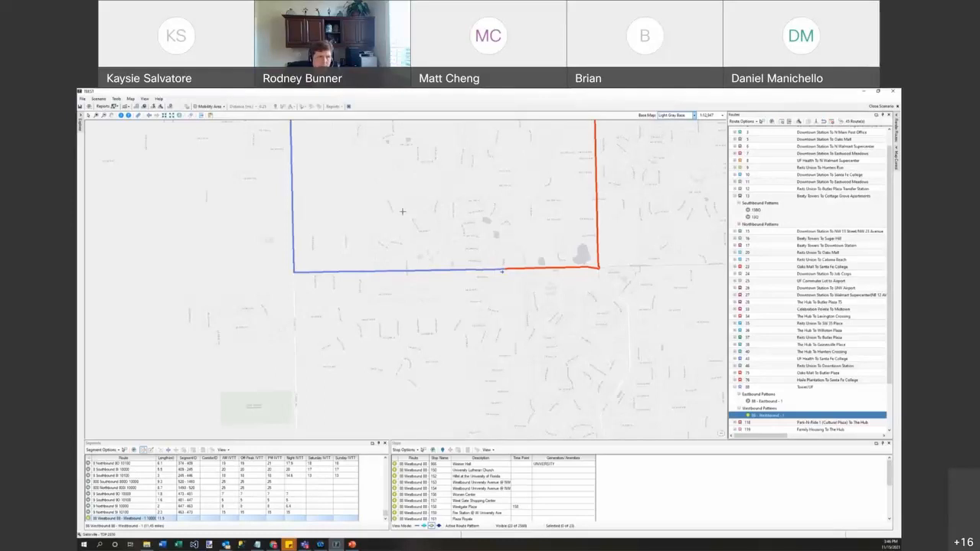
- Show the complete Route 88 westbound alignment and highlight its record in the segment table
{"action": "left_click", "coordinate": [172, 115]}
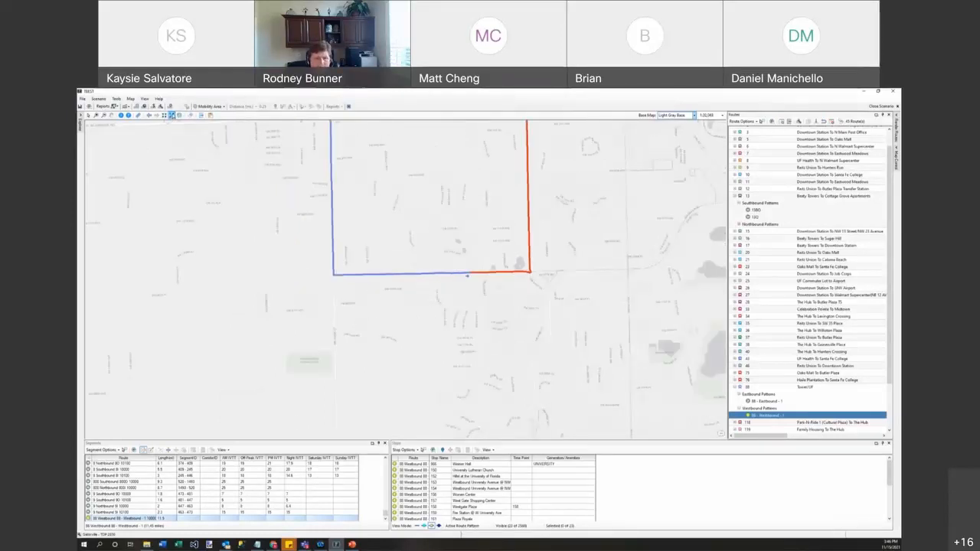
{"action": "left_click", "coordinate": [173, 115]}
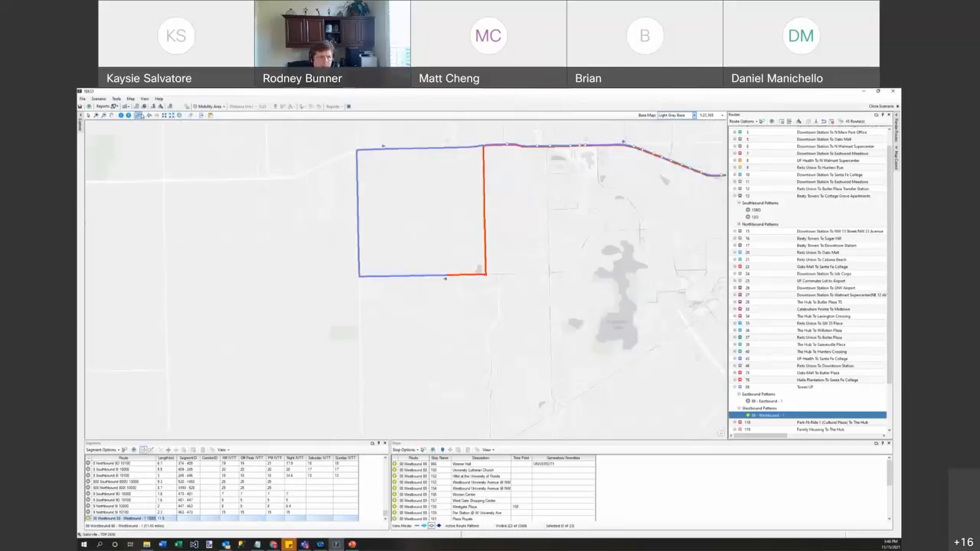
{"action": "left_click", "coordinate": [111, 115]}
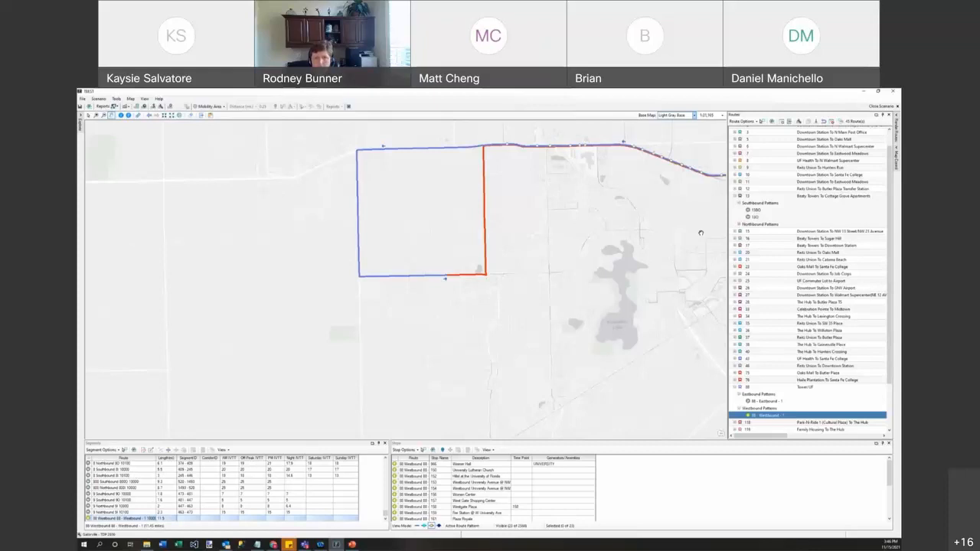
{"action": "left_click_drag", "start_coordinate": [696, 223], "coordinate": [443, 228]}
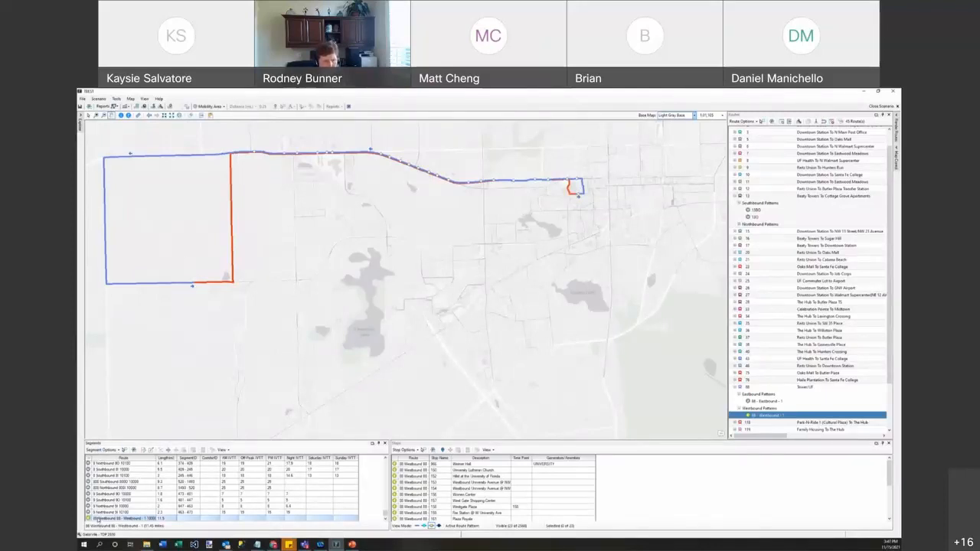
{"action": "left_click", "coordinate": [98, 518]}
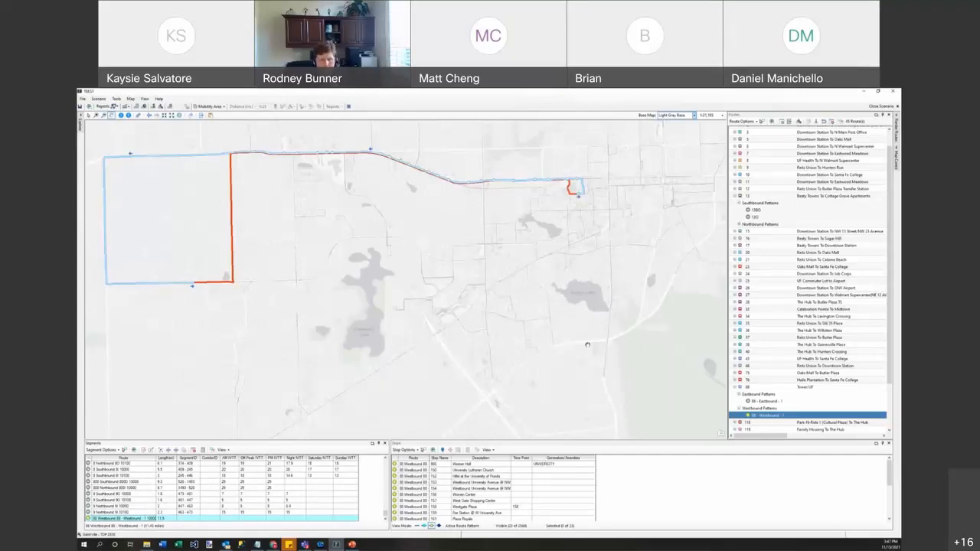
- Select the first listed 88 Westbound stop, clear the segment selection, and step through the next five stop records
{"action": "left_click_drag", "start_coordinate": [889, 476], "coordinate": [890, 450]}
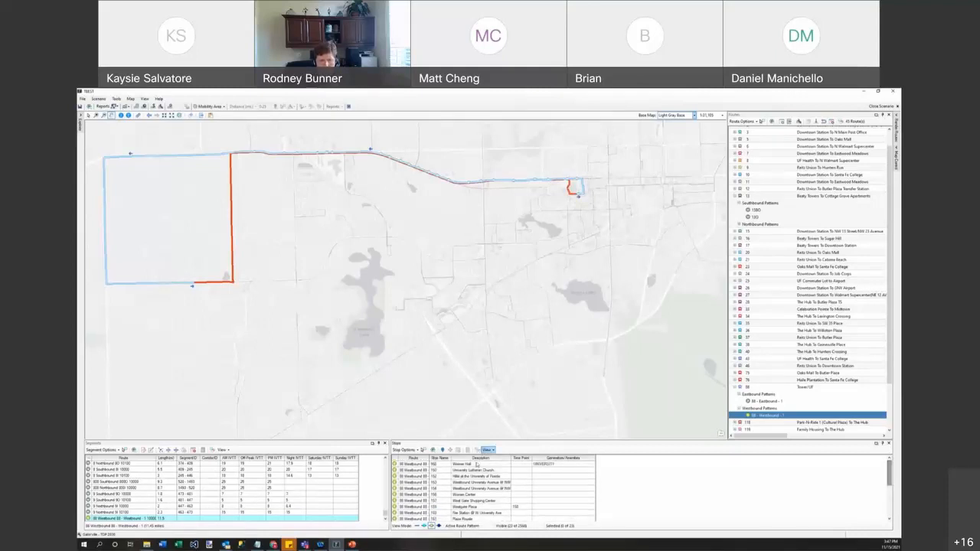
{"action": "left_click", "coordinate": [477, 464]}
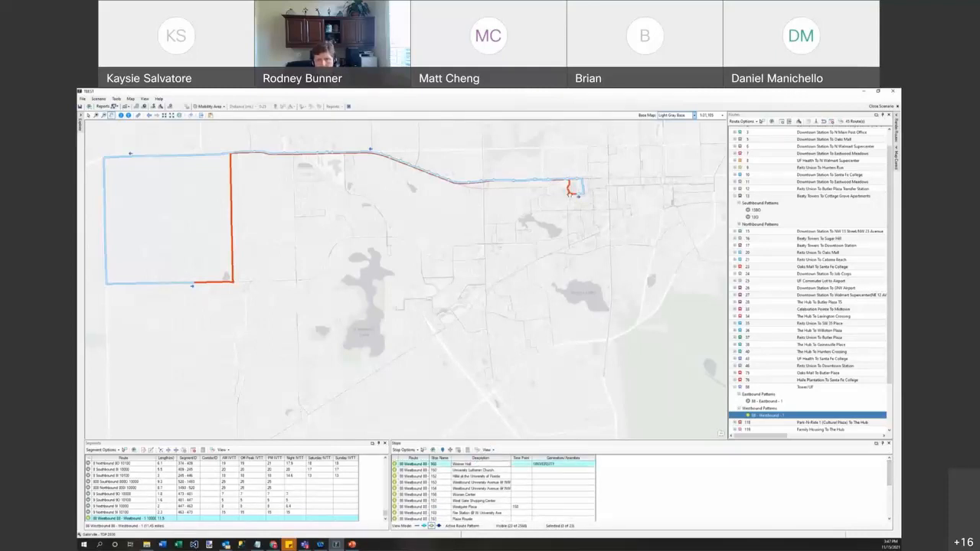
{"action": "left_click", "coordinate": [211, 450]}
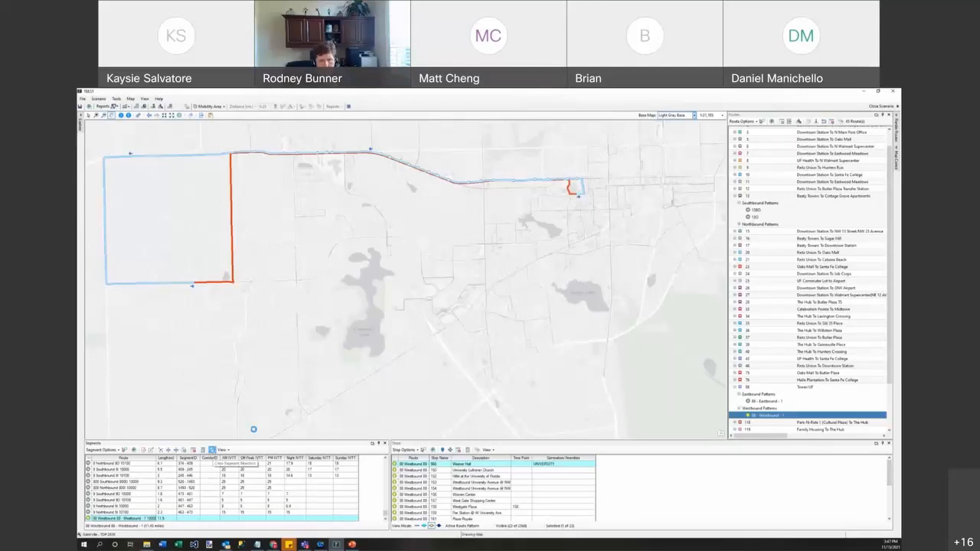
{"action": "left_click", "coordinate": [488, 471]}
{"action": "left_click", "coordinate": [488, 477]}
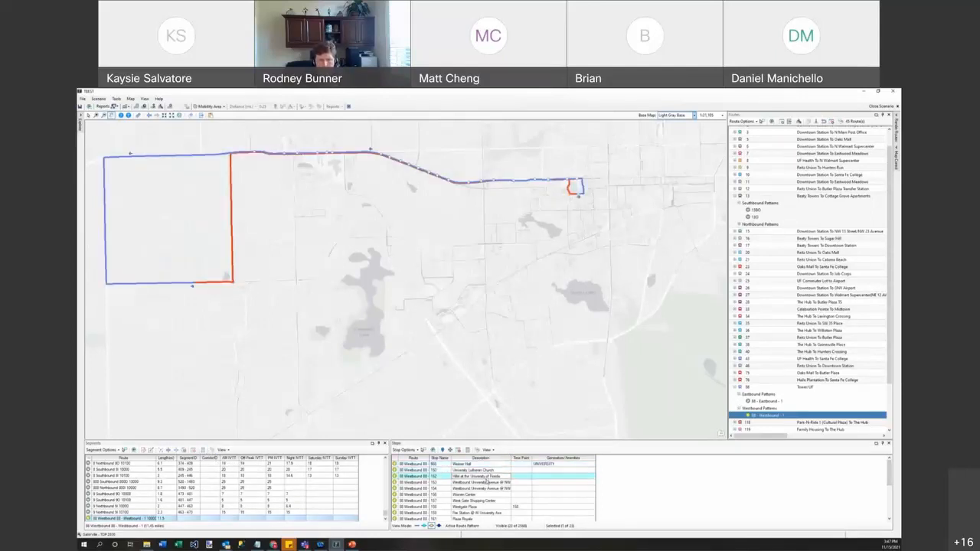
{"action": "left_click", "coordinate": [488, 483]}
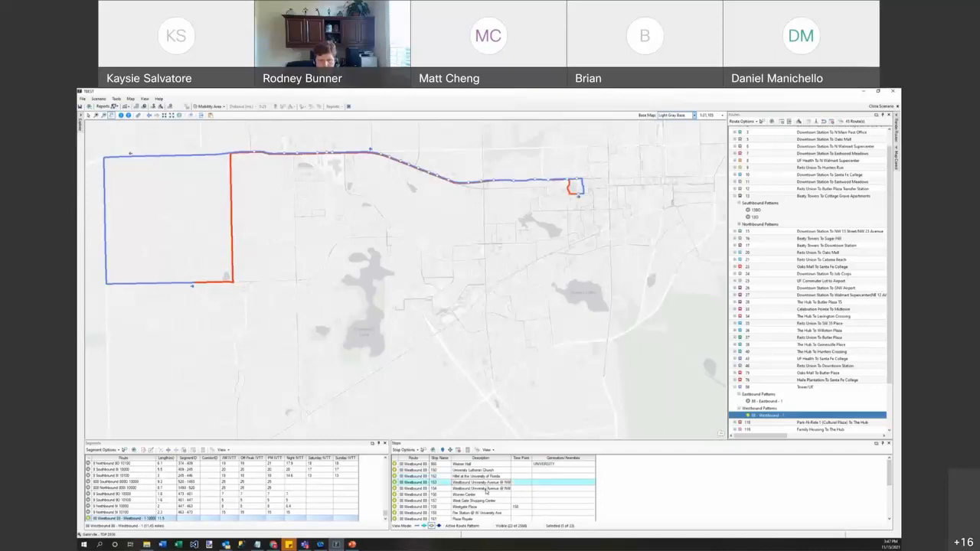
{"action": "left_click", "coordinate": [487, 488]}
{"action": "left_click", "coordinate": [487, 495]}
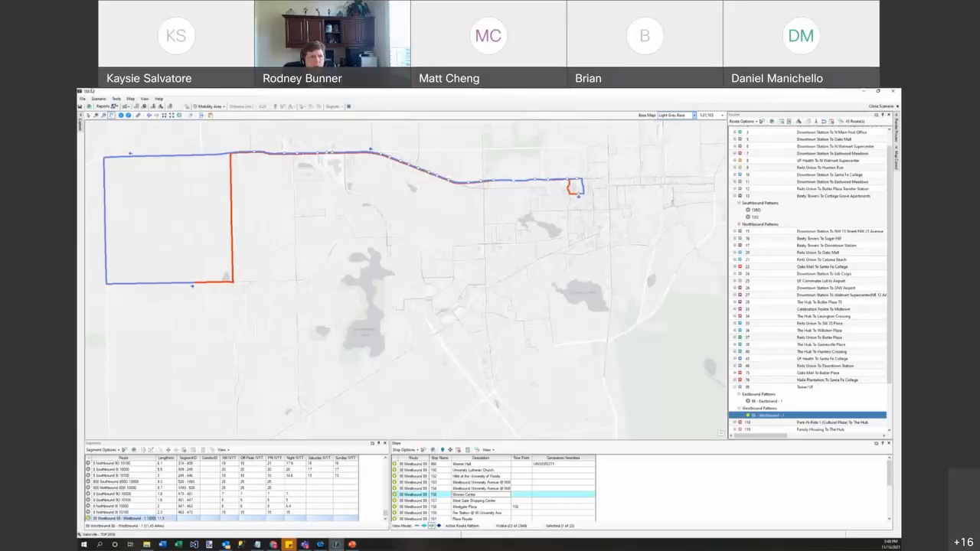
{"action": "left_click", "coordinate": [110, 116]}
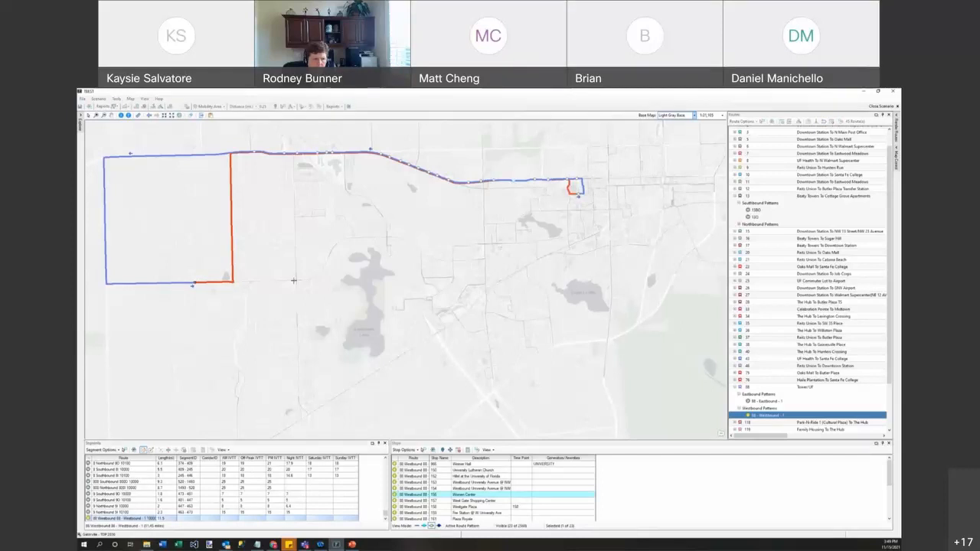
{"action": "left_click", "coordinate": [241, 335]}
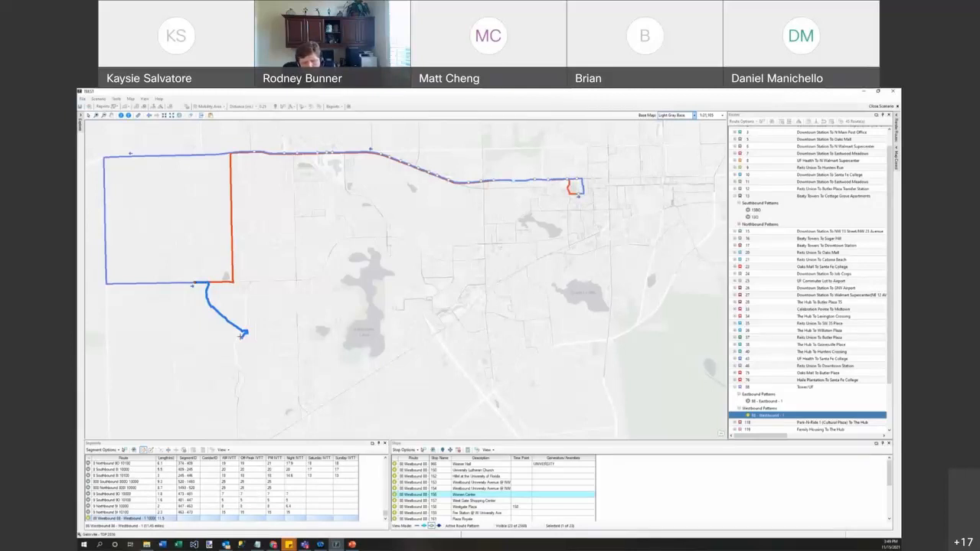
{"action": "key", "text": "Escape"}
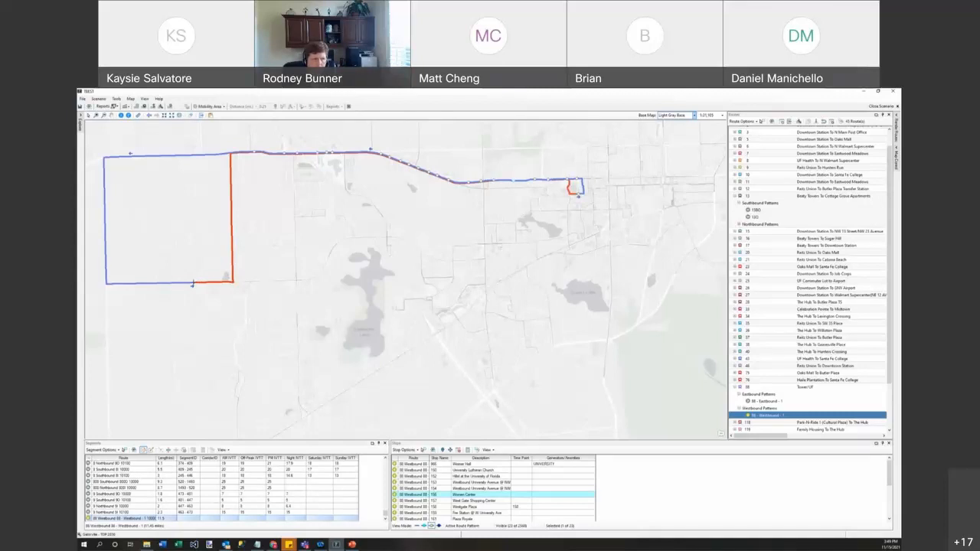
- Try several endpoints south of the large western loop to demonstrate shortest path routing from the alignment's end
{"action": "left_click", "coordinate": [240, 331]}
{"action": "left_click", "coordinate": [266, 379]}
{"action": "left_click", "coordinate": [223, 379]}
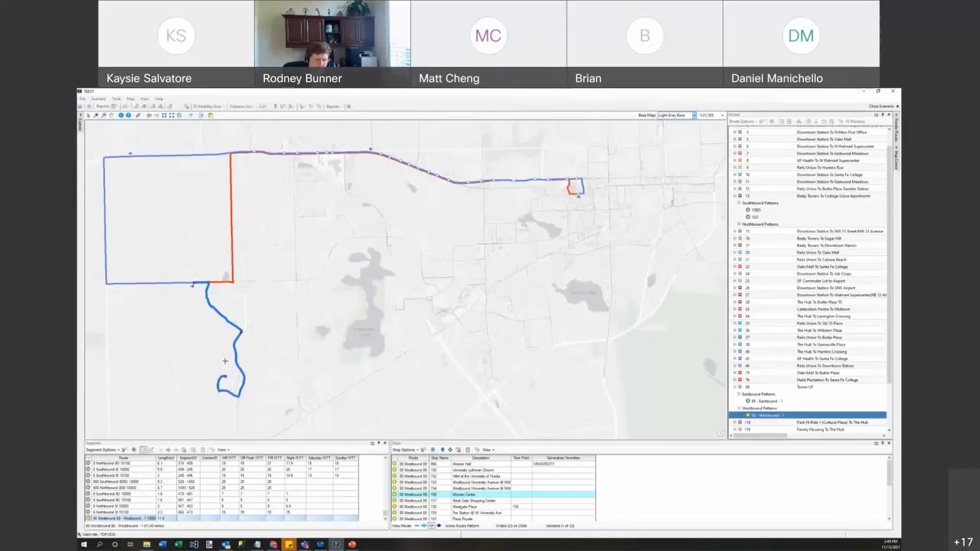
{"action": "left_click", "coordinate": [223, 360]}
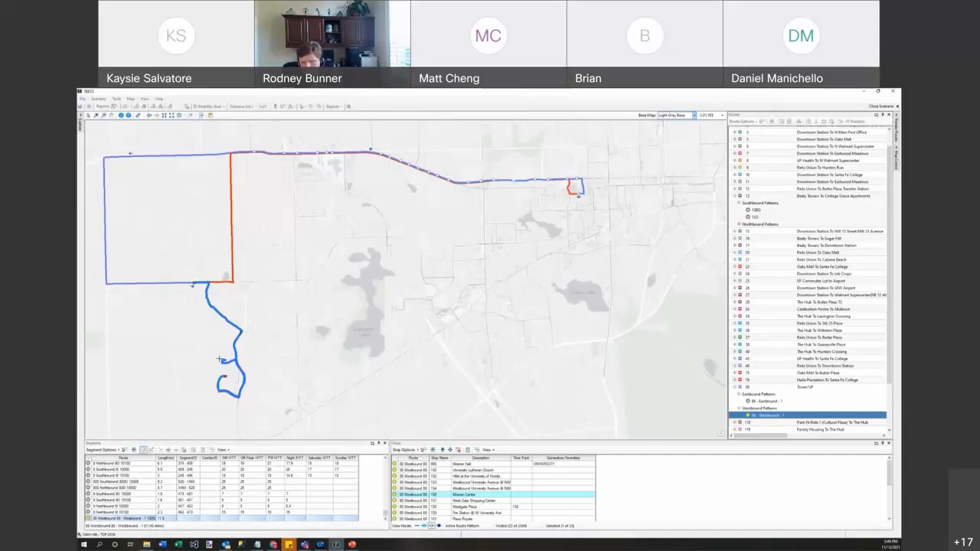
{"action": "left_click", "coordinate": [220, 360]}
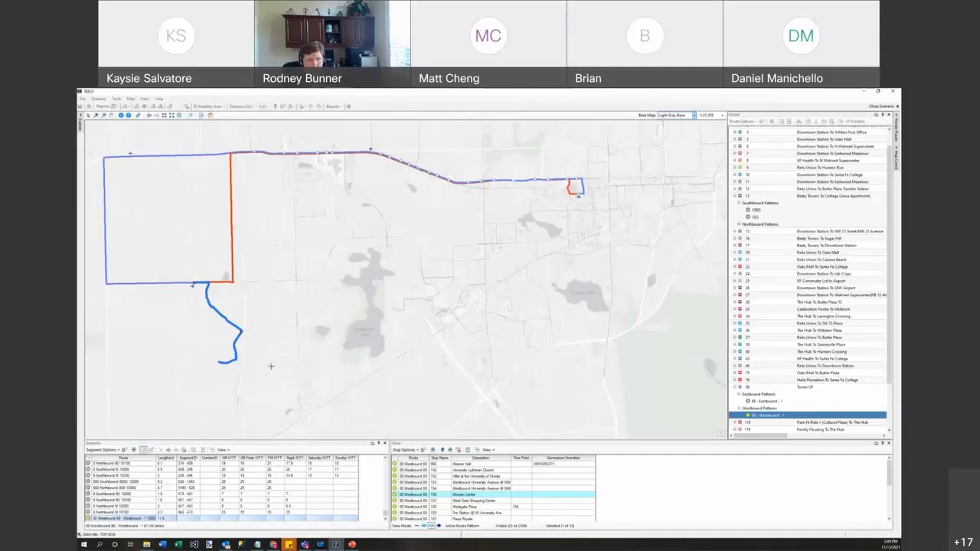
{"action": "left_click", "coordinate": [268, 322]}
{"action": "left_click", "coordinate": [275, 303]}
{"action": "left_click", "coordinate": [226, 306]}
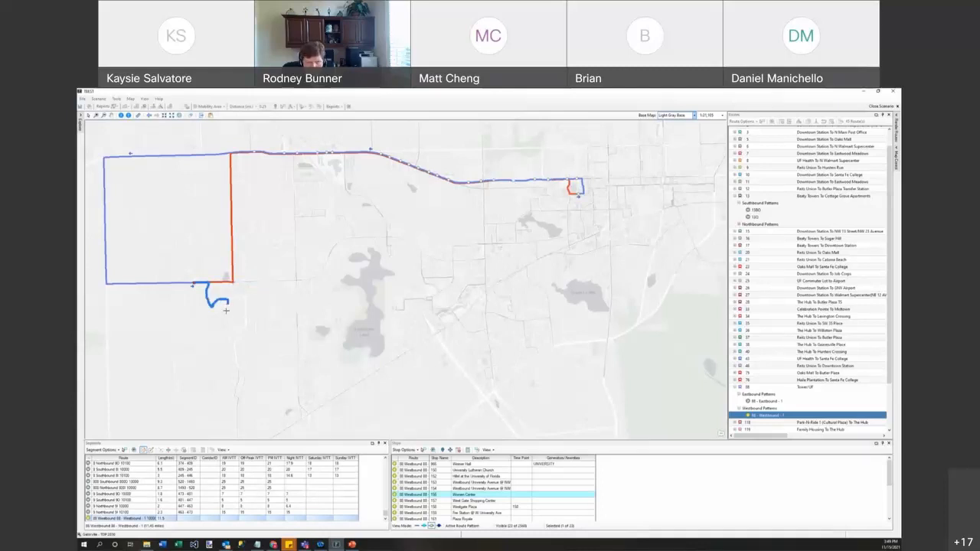
{"action": "left_click", "coordinate": [231, 328]}
{"action": "left_click", "coordinate": [220, 314]}
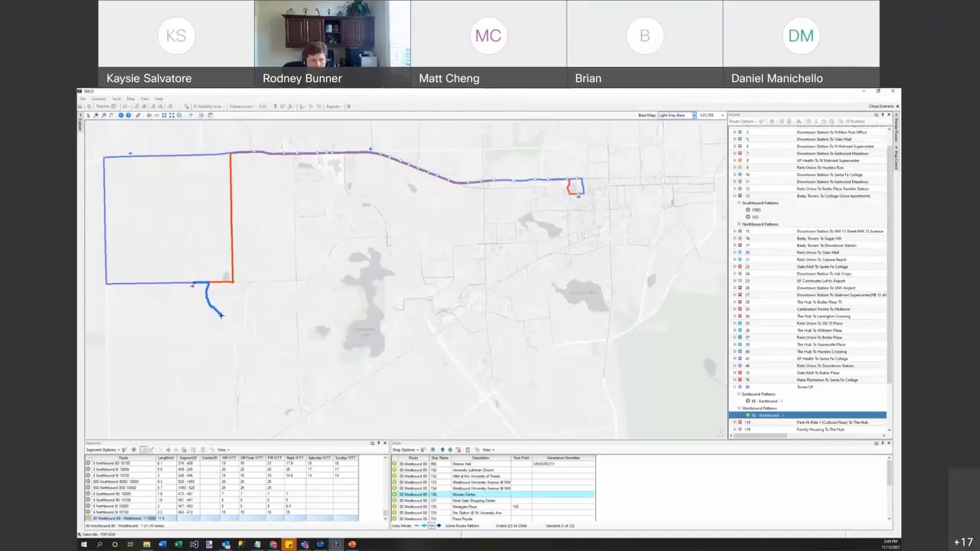
{"action": "left_click", "coordinate": [222, 334]}
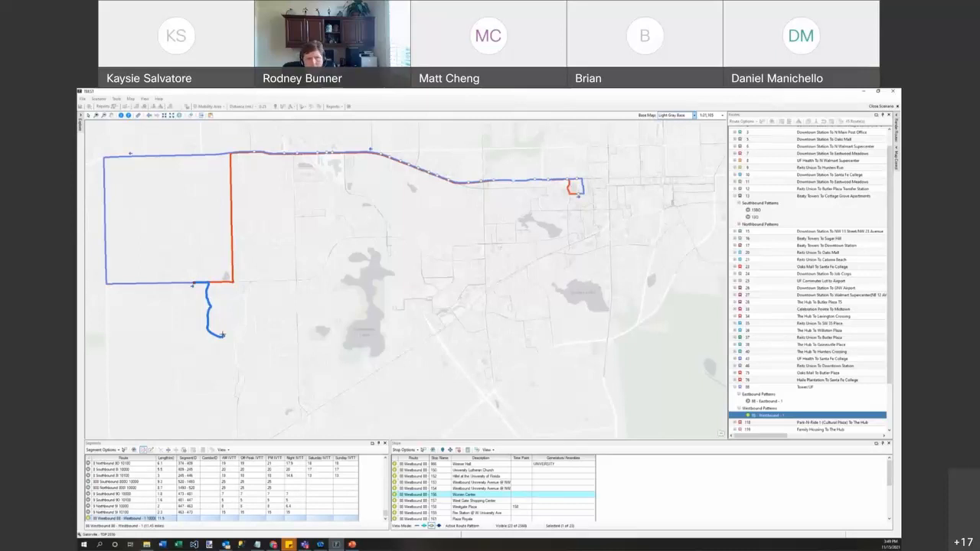
- Draw an additional 88 Westbound segment from the alignment's end southeast along the roads and finish it south of the western loop
{"action": "left_click", "coordinate": [219, 311]}
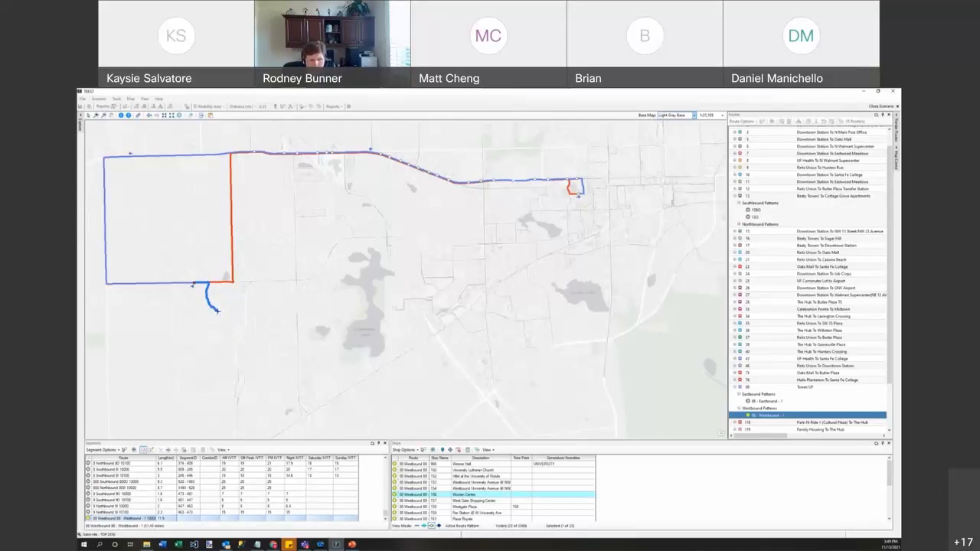
{"action": "left_click", "coordinate": [239, 330]}
{"action": "left_click", "coordinate": [239, 331]}
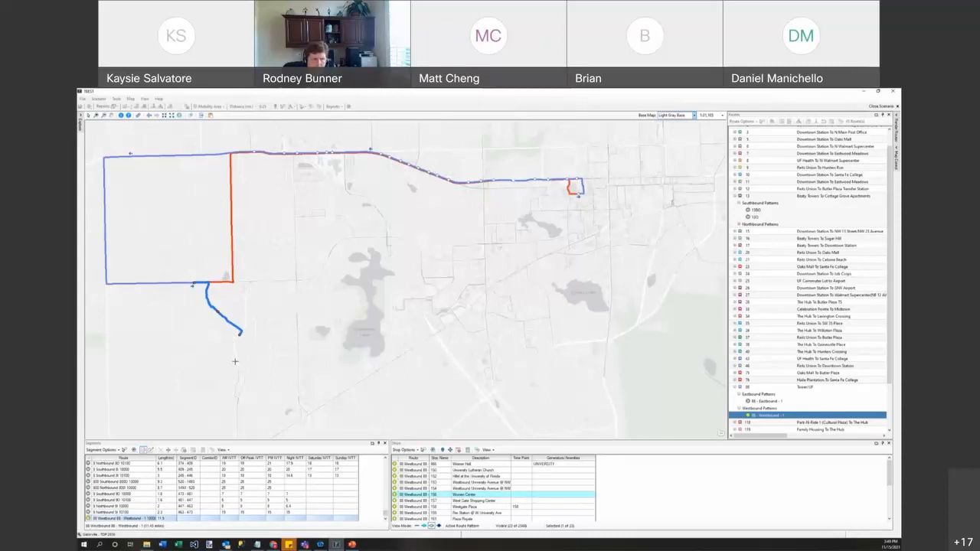
{"action": "left_click", "coordinate": [238, 364]}
{"action": "left_click", "coordinate": [236, 353]}
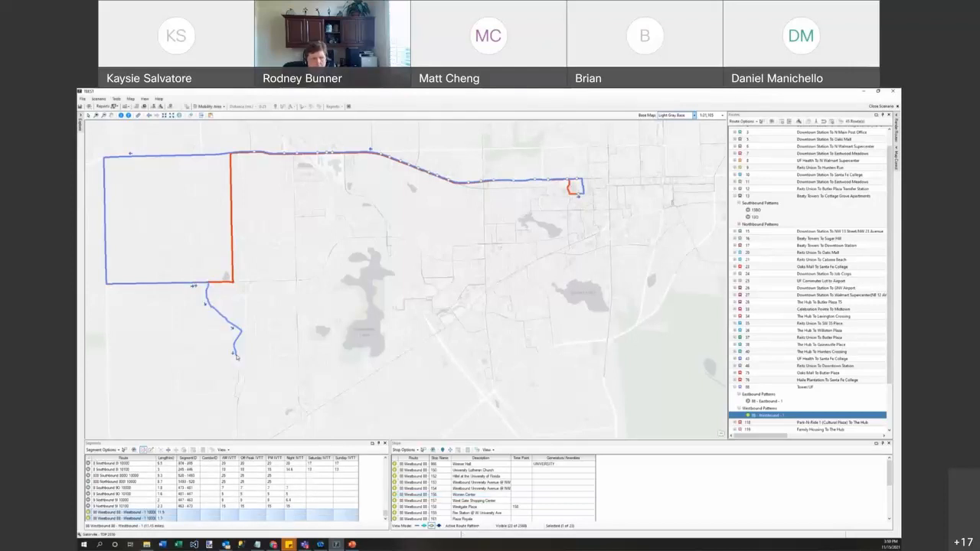
- Highlight the original 88 Westbound segment, then select and delete the additional segment south of the loop
{"action": "left_click", "coordinate": [199, 513]}
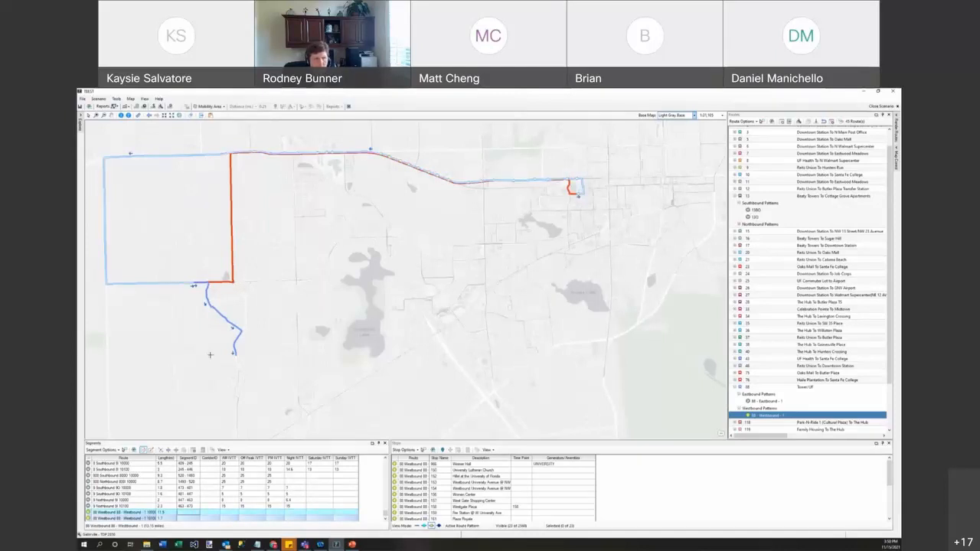
{"action": "left_click", "coordinate": [229, 520]}
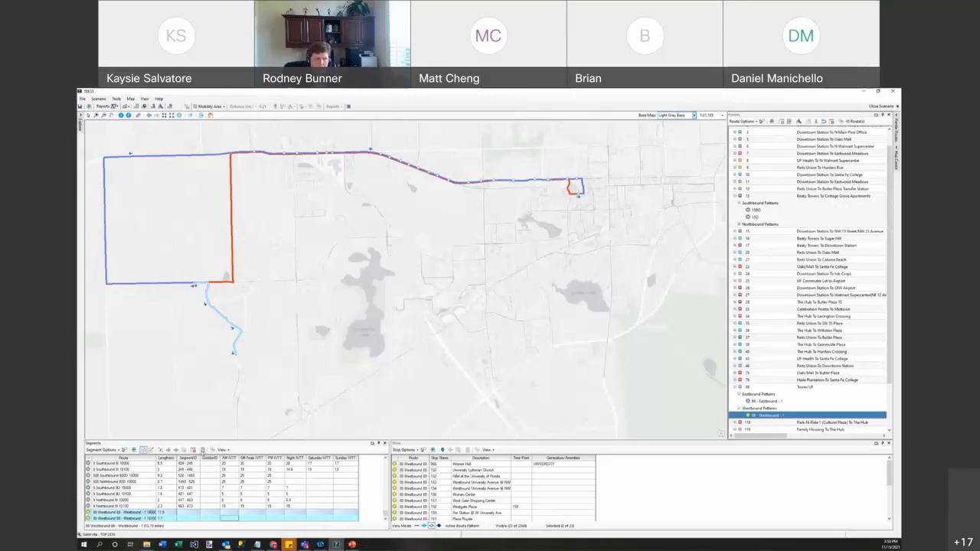
{"action": "left_click", "coordinate": [194, 451]}
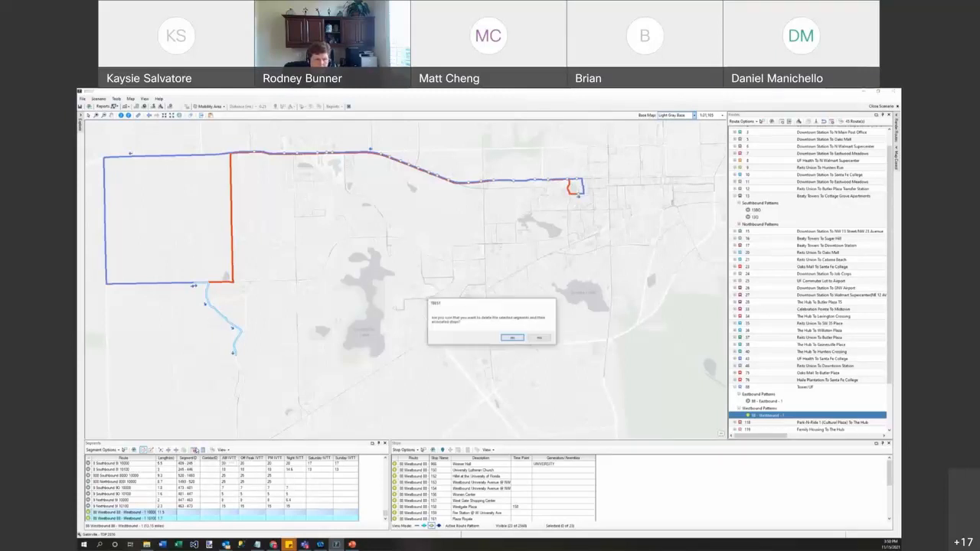
{"action": "left_click", "coordinate": [509, 336]}
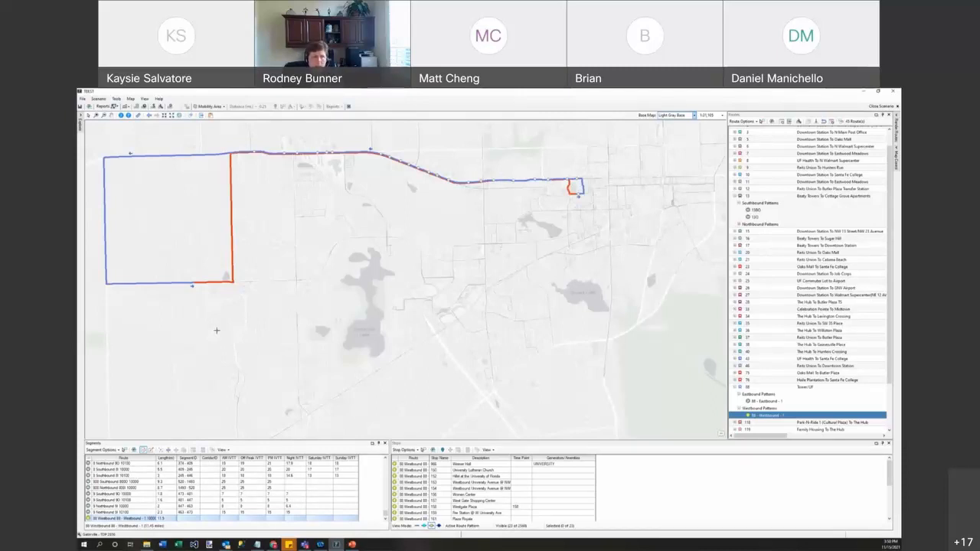
- Try to draw a segment south of the loop that does not connect to the existing alignment's endpoint
{"action": "left_click", "coordinate": [213, 330]}
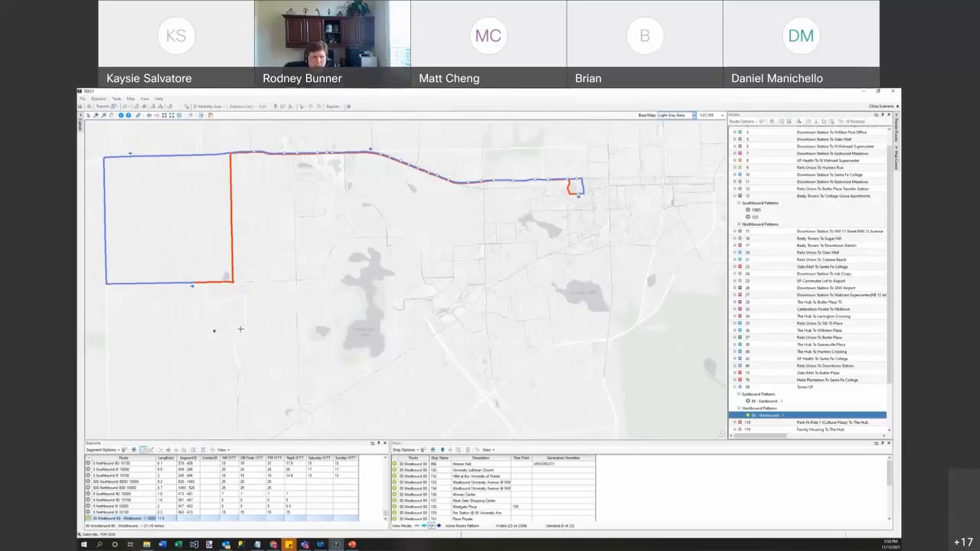
{"action": "left_click", "coordinate": [311, 366]}
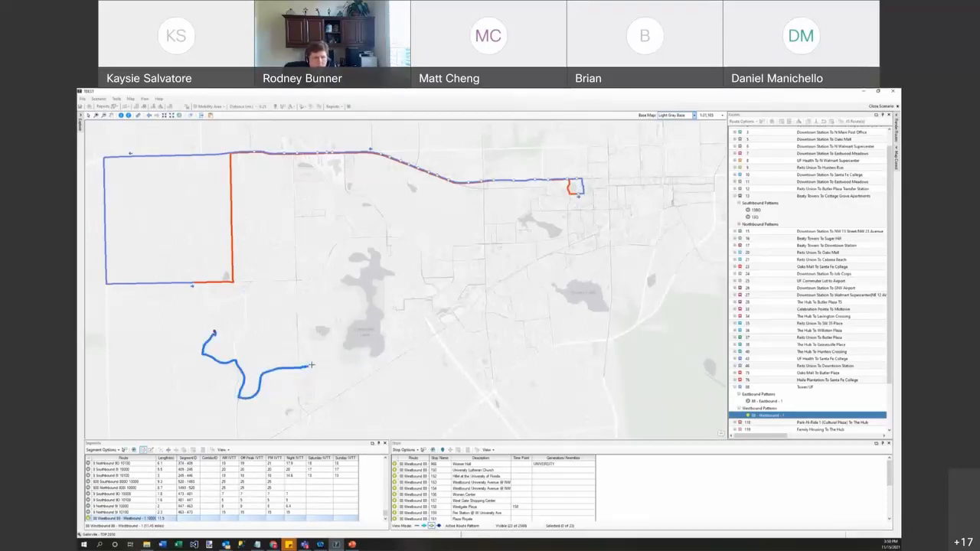
{"action": "double_click", "coordinate": [311, 366]}
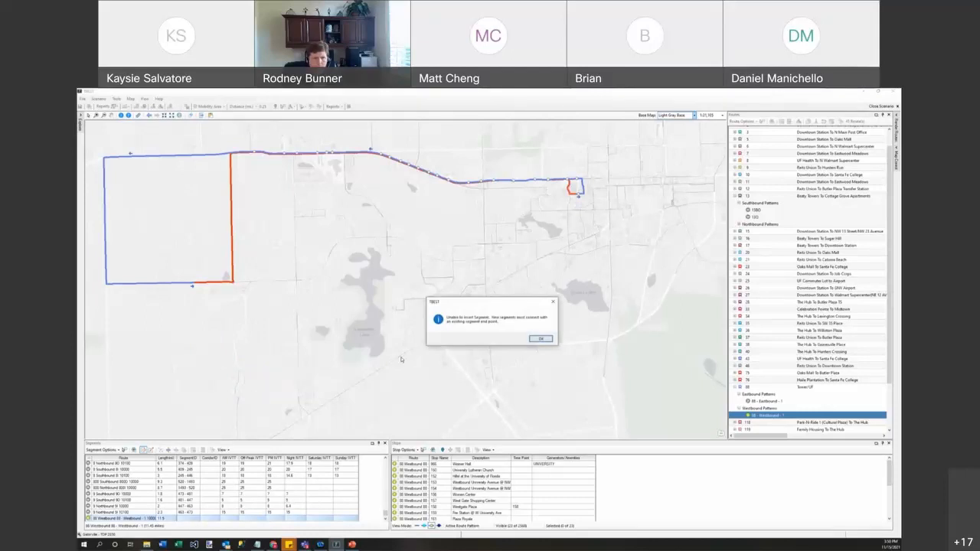
{"action": "left_click", "coordinate": [540, 339]}
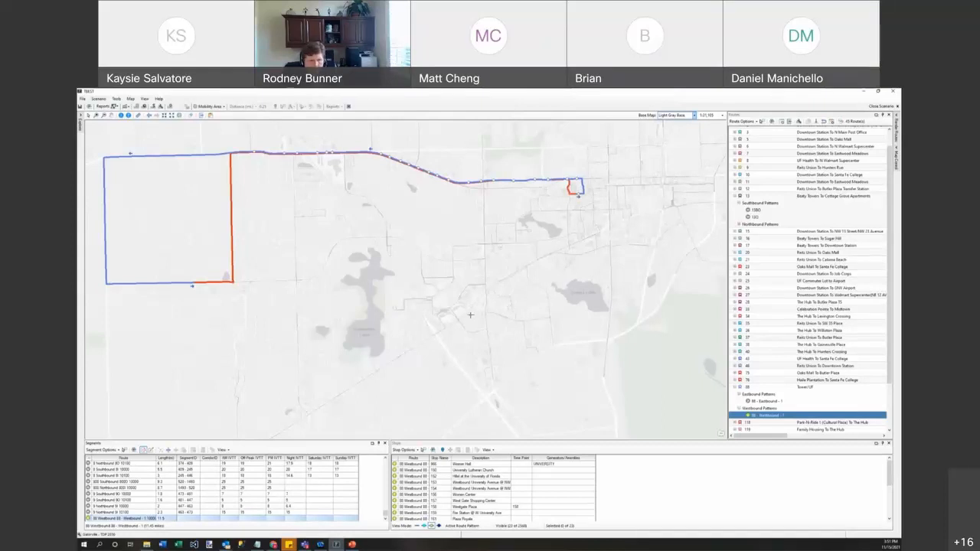
- Delete the 88 Westbound segment together with its associated stops
{"action": "left_click", "coordinate": [224, 518]}
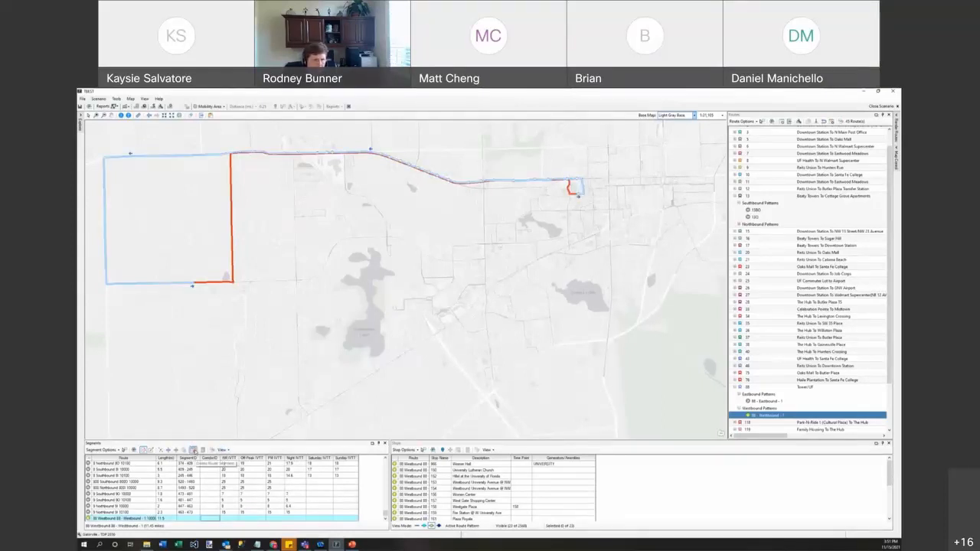
{"action": "left_click", "coordinate": [194, 452]}
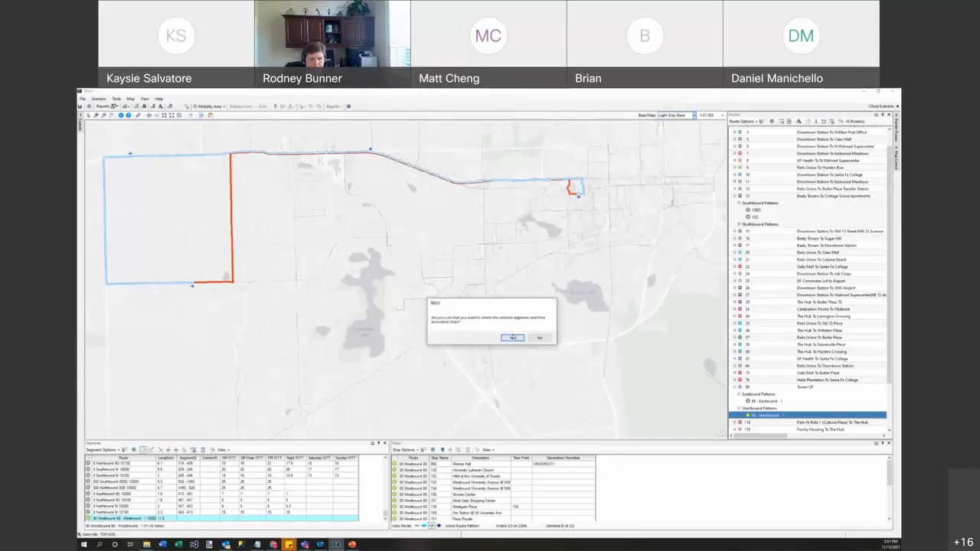
{"action": "left_click", "coordinate": [513, 338]}
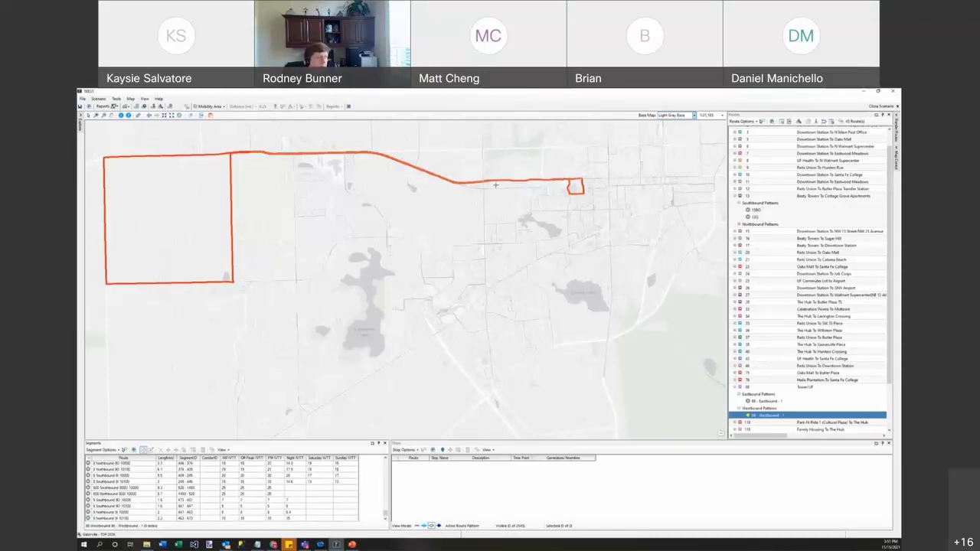
- Start a new 88 Westbound segment at the small eastern loop's southern side and route it around the loop and west along the corridor
{"action": "left_click", "coordinate": [98, 115]}
{"action": "left_click_drag", "start_coordinate": [416, 143], "coordinate": [653, 253]}
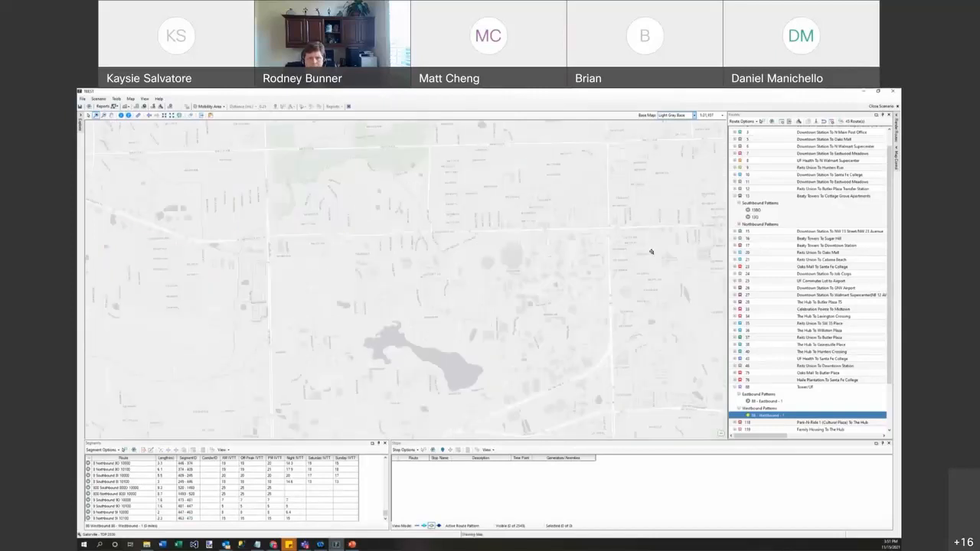
{"action": "left_click", "coordinate": [151, 451]}
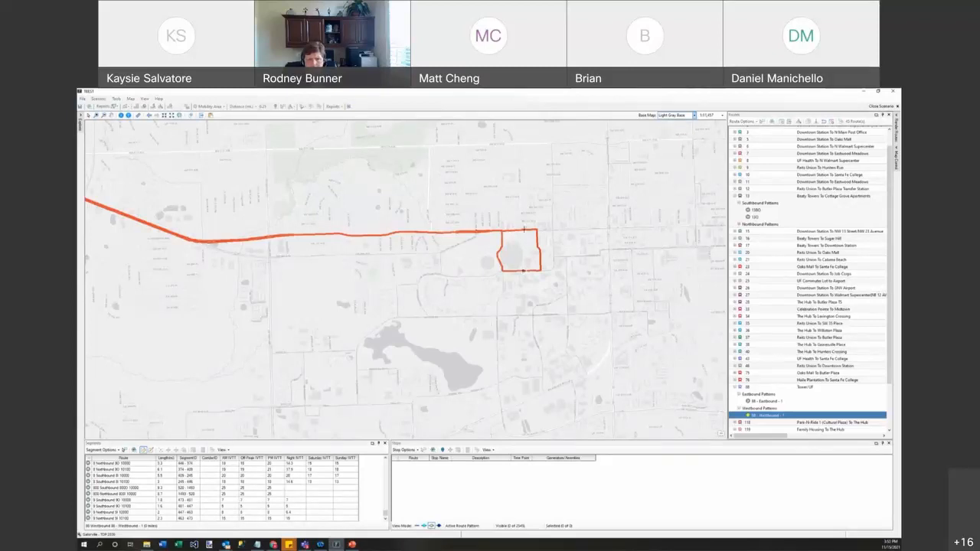
{"action": "left_click", "coordinate": [524, 229]}
{"action": "left_click", "coordinate": [126, 214]}
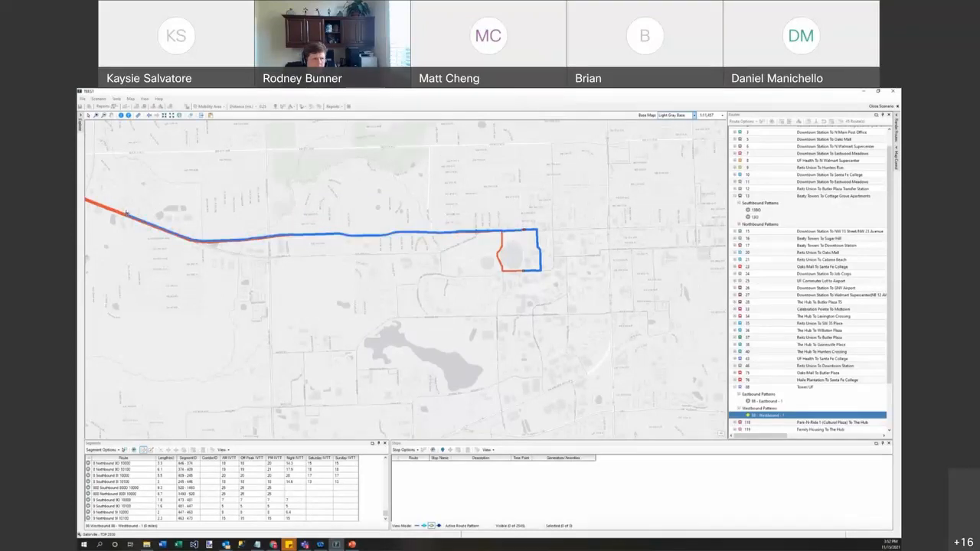
{"action": "left_click", "coordinate": [178, 213]}
{"action": "left_click", "coordinate": [96, 203]}
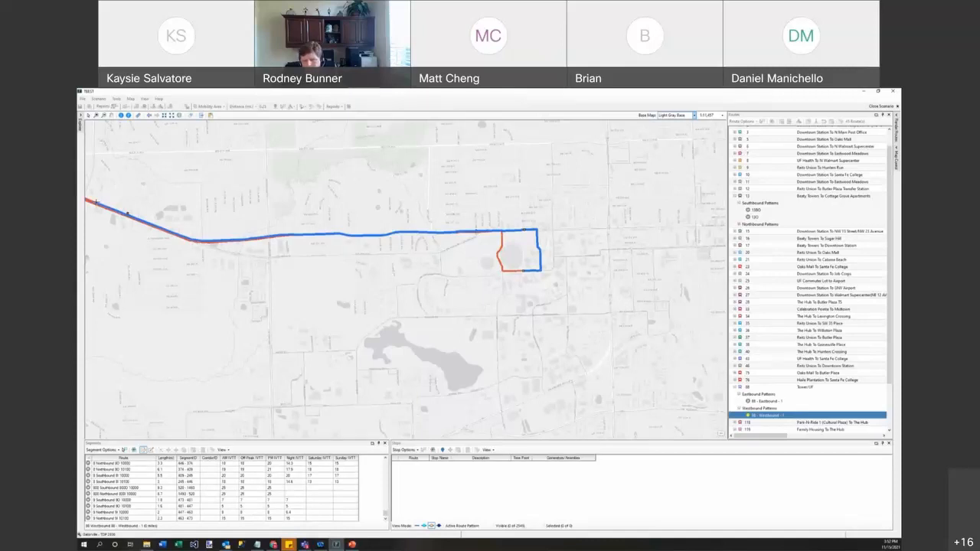
- Extend the segment west along the Routes shapefile corridor, past the large loop's northeast corner and along its northern side
{"action": "scroll", "coordinate": [96, 204], "scroll_direction": "up", "scroll_amount": 3}
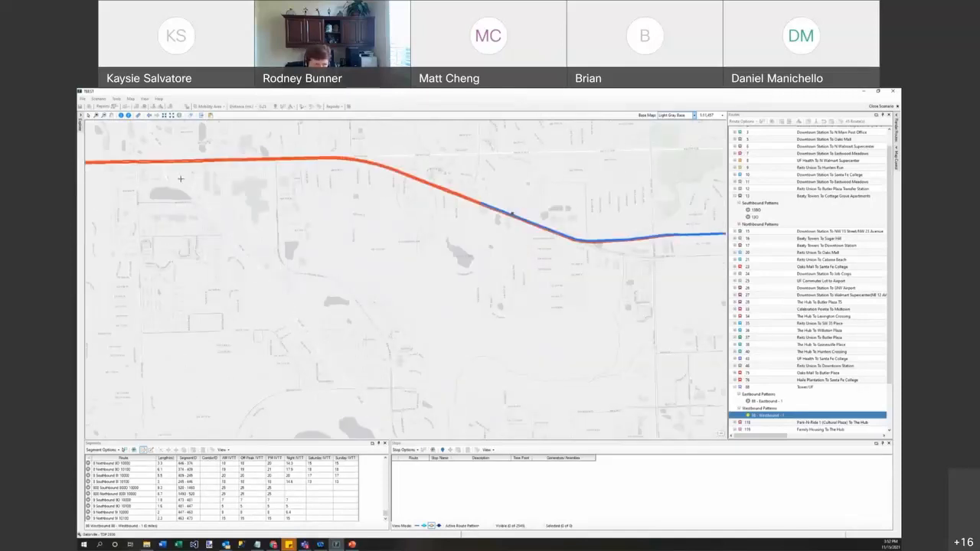
{"action": "left_click", "coordinate": [105, 160]}
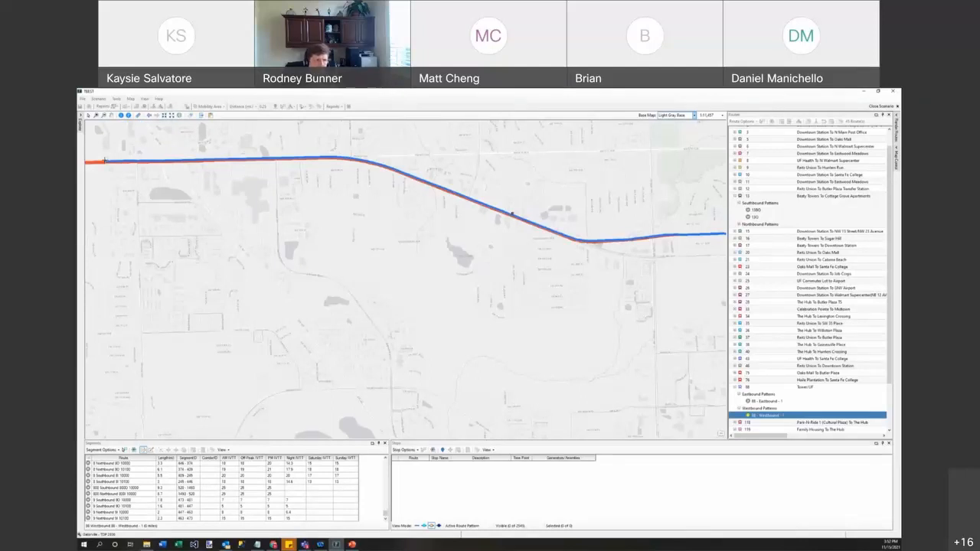
{"action": "key", "text": "Left"}
{"action": "key", "text": "Left"}
{"action": "key", "text": "Left"}
{"action": "key", "text": "Left"}
{"action": "key", "text": "Left"}
{"action": "key", "text": "Left"}
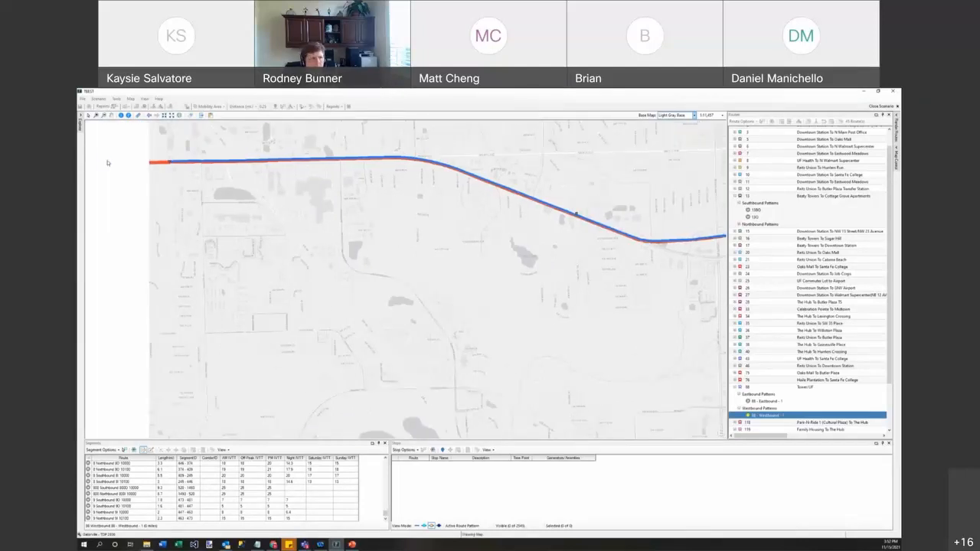
{"action": "left_click", "coordinate": [123, 167]}
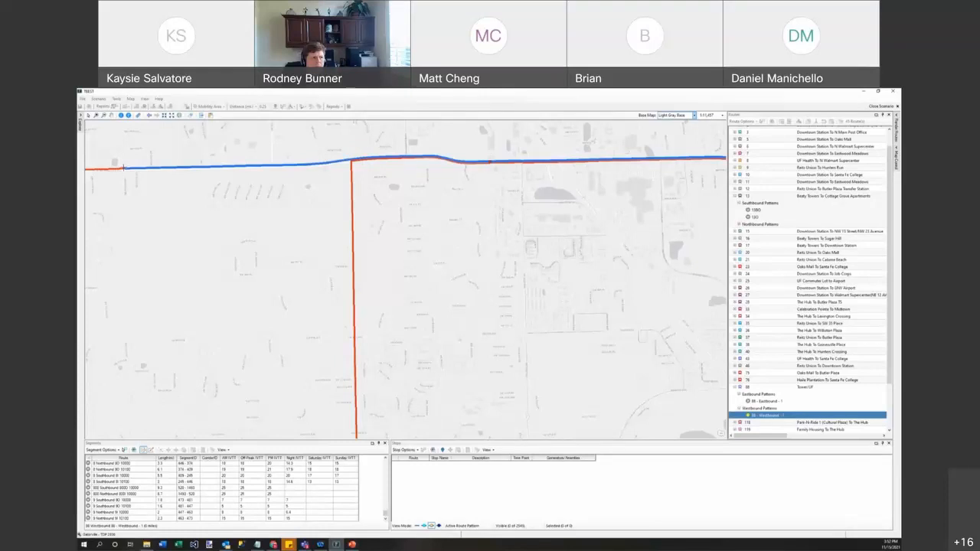
- Carry the segment around the large loop's northwest corner and partway down its western side
{"action": "key", "text": "Left"}
{"action": "key", "text": "Left"}
{"action": "key", "text": "Left"}
{"action": "key", "text": "Left"}
{"action": "key", "text": "Left"}
{"action": "key", "text": "Left"}
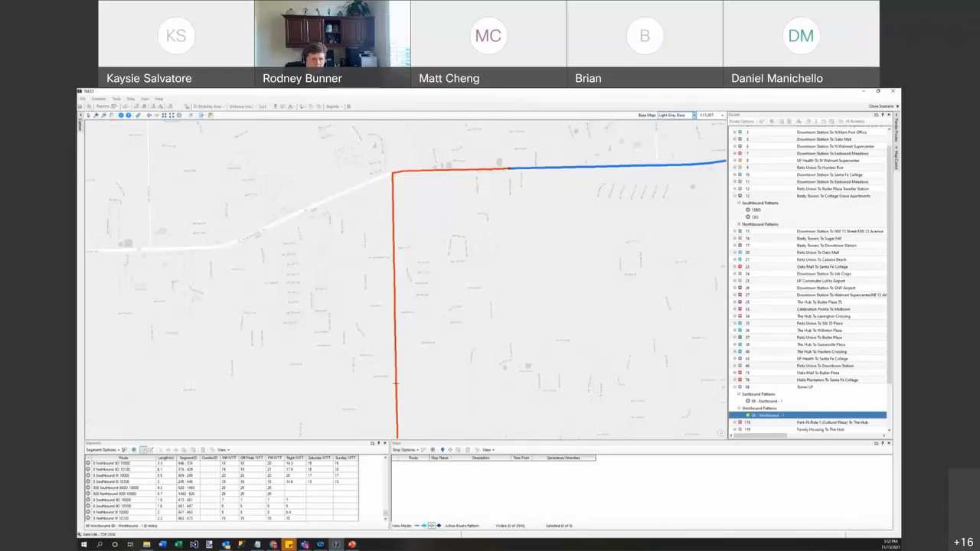
{"action": "left_click", "coordinate": [396, 383]}
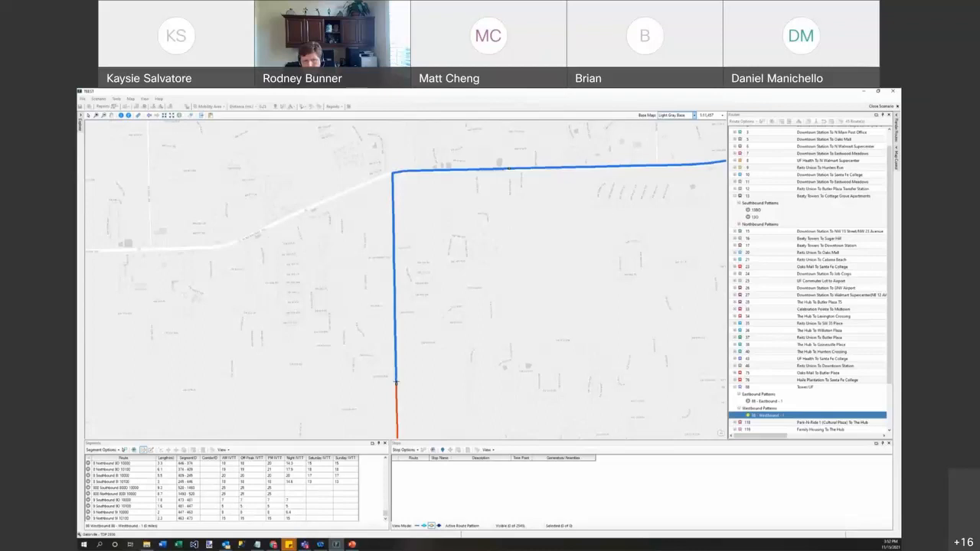
- Route the segment around the loop's southwest corner and east along the southern side, finishing it short of the southeast corner
{"action": "key", "text": "Down"}
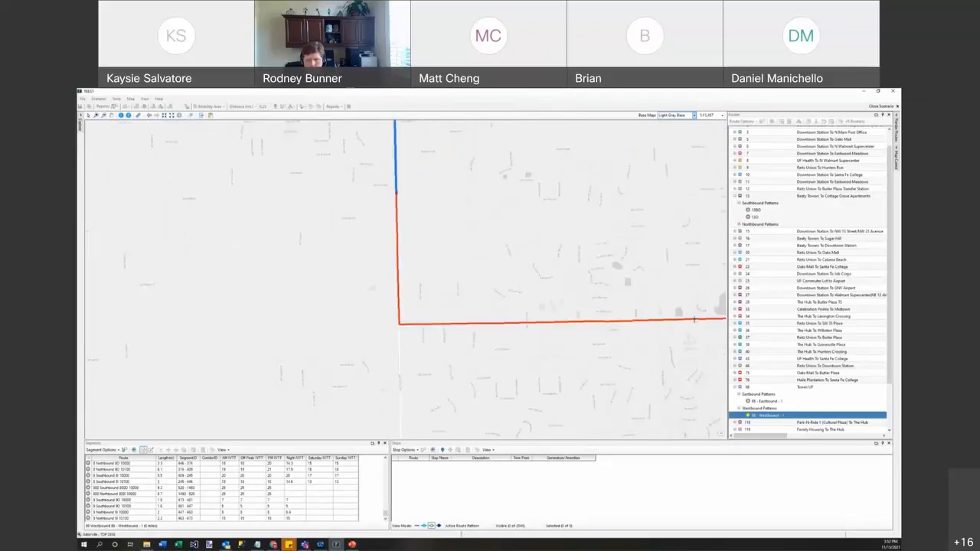
{"action": "left_click", "coordinate": [695, 320]}
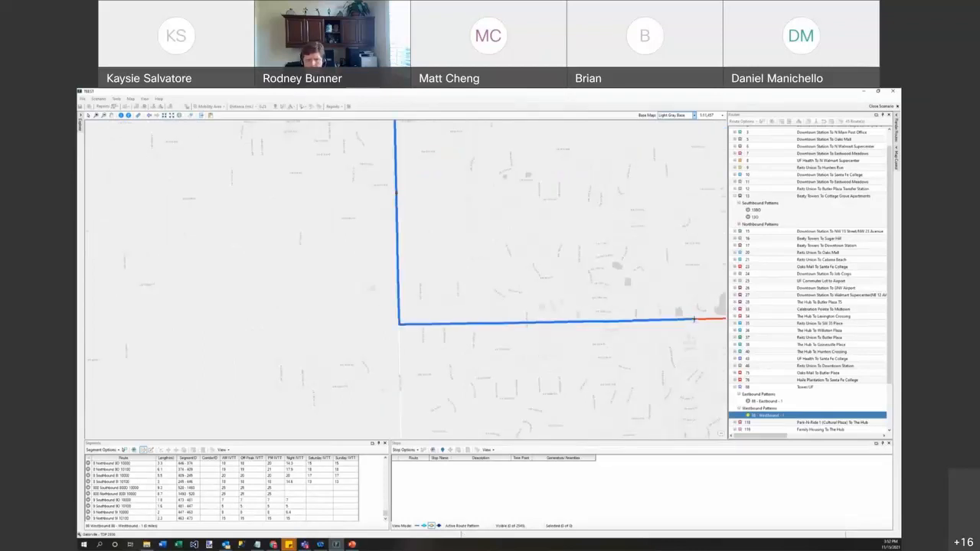
{"action": "key", "text": "Right"}
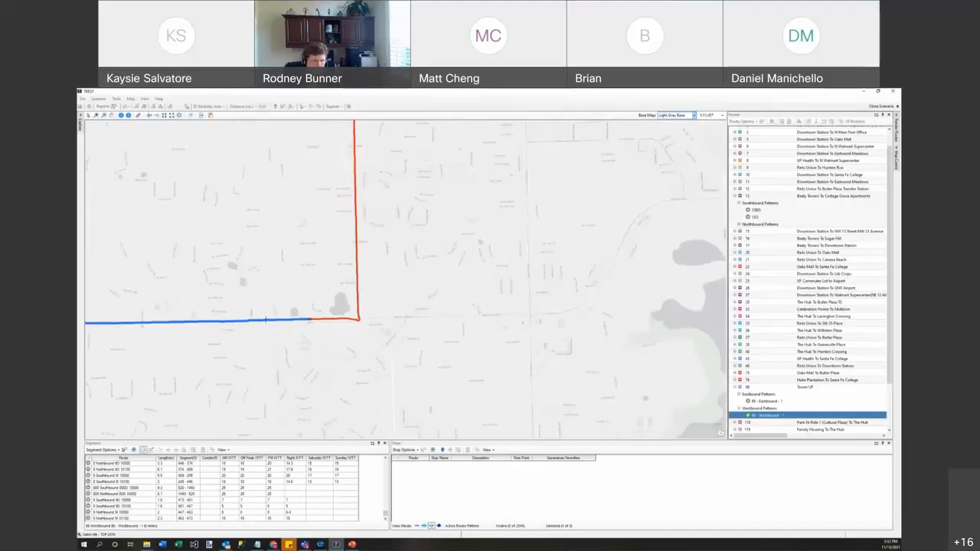
{"action": "left_click", "coordinate": [301, 307]}
{"action": "key", "text": "ctrl+z"}
{"action": "left_click", "coordinate": [318, 329]}
{"action": "left_click", "coordinate": [253, 323]}
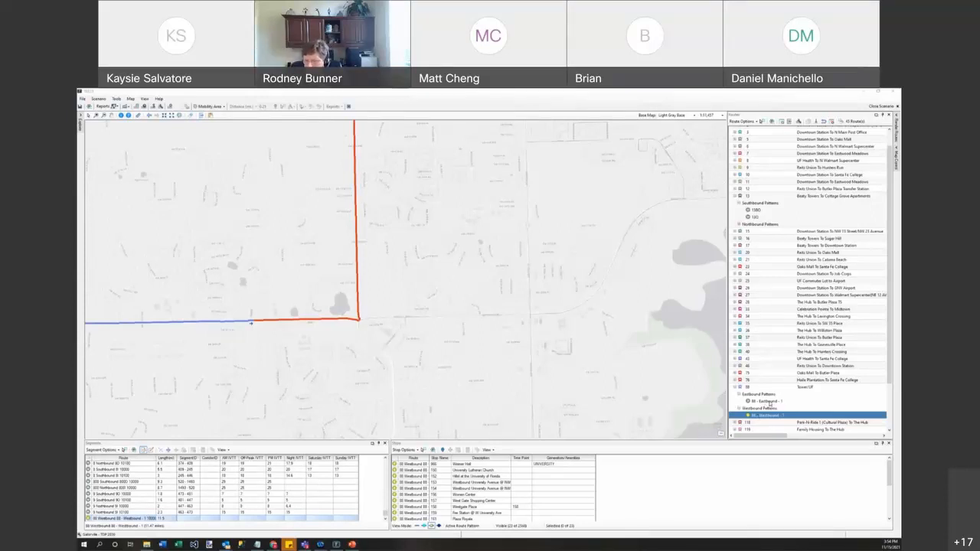
- Activate the 88 Eastbound pattern and route its segment from the westbound segment's end around the large loop's southeast corner and up the eastern side
{"action": "left_click", "coordinate": [769, 401]}
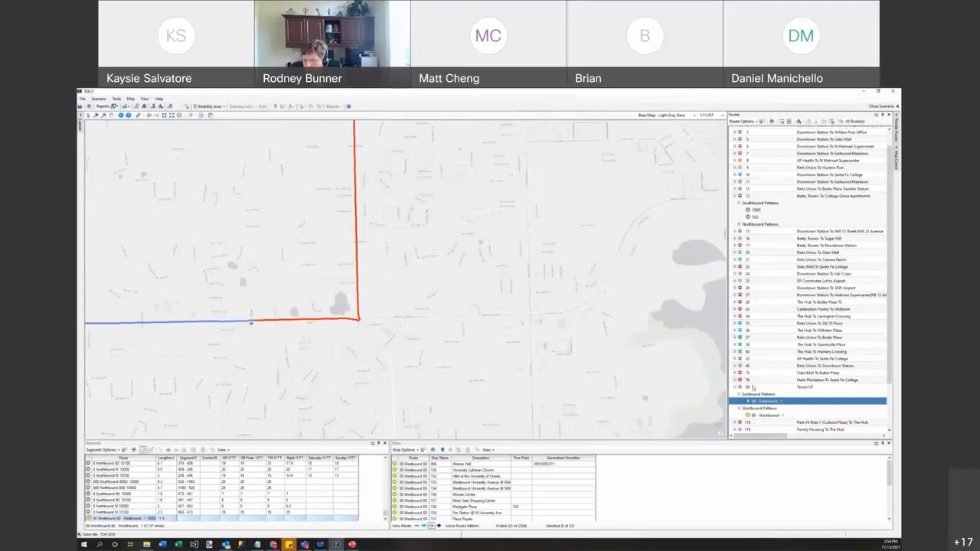
{"action": "double_click", "coordinate": [774, 403]}
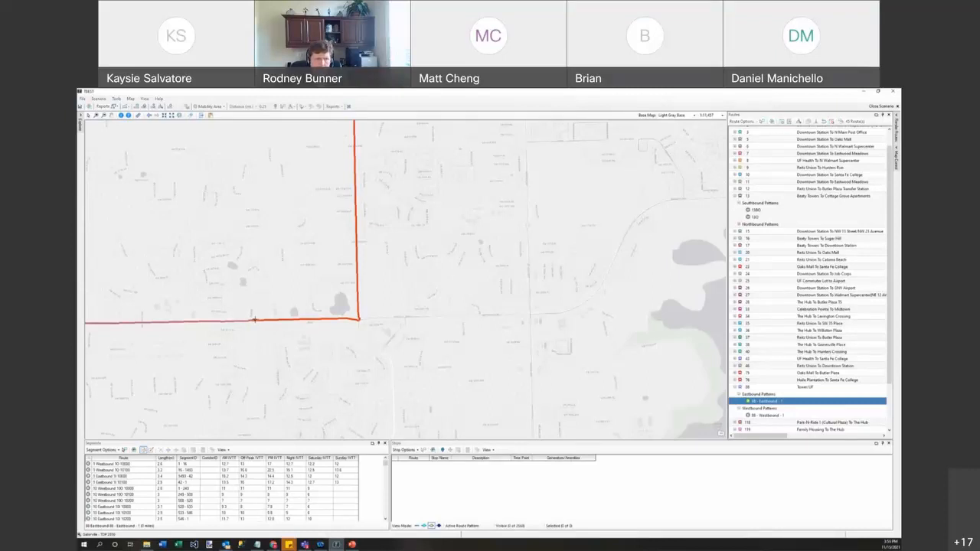
{"action": "left_click", "coordinate": [355, 173]}
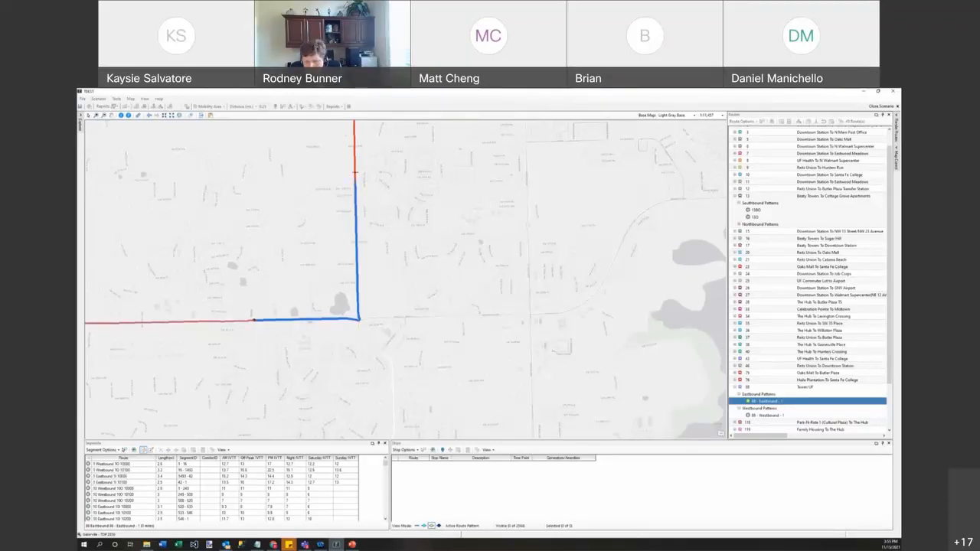
{"action": "key", "text": "Up"}
{"action": "key", "text": "Up"}
{"action": "key", "text": "Up"}
{"action": "key", "text": "Up"}
{"action": "key", "text": "Up"}
{"action": "key", "text": "Up"}
{"action": "left_click", "coordinate": [356, 178]}
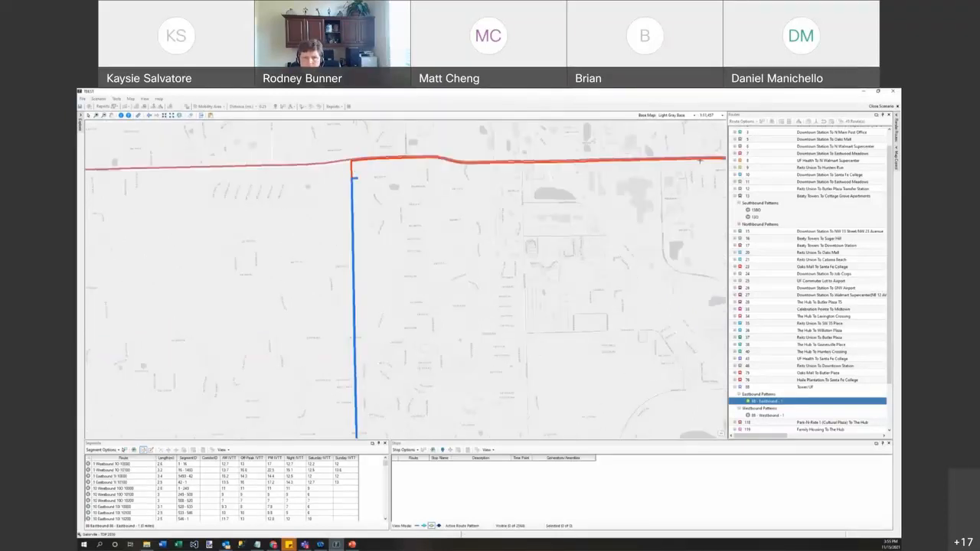
- Extend the eastbound segment past the large loop's northeast corner and east along the Routes shapefile corridor, beyond the diagonal stretch
{"action": "left_click", "coordinate": [699, 160]}
{"action": "left_click", "coordinate": [389, 159]}
{"action": "left_click", "coordinate": [391, 157]}
{"action": "left_click", "coordinate": [707, 159]}
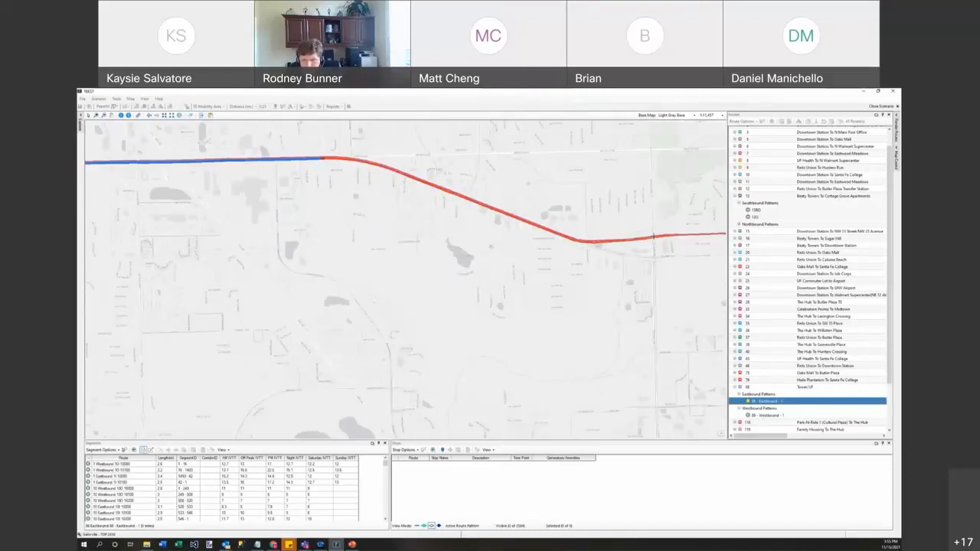
{"action": "left_click", "coordinate": [653, 237]}
{"action": "left_click", "coordinate": [616, 241]}
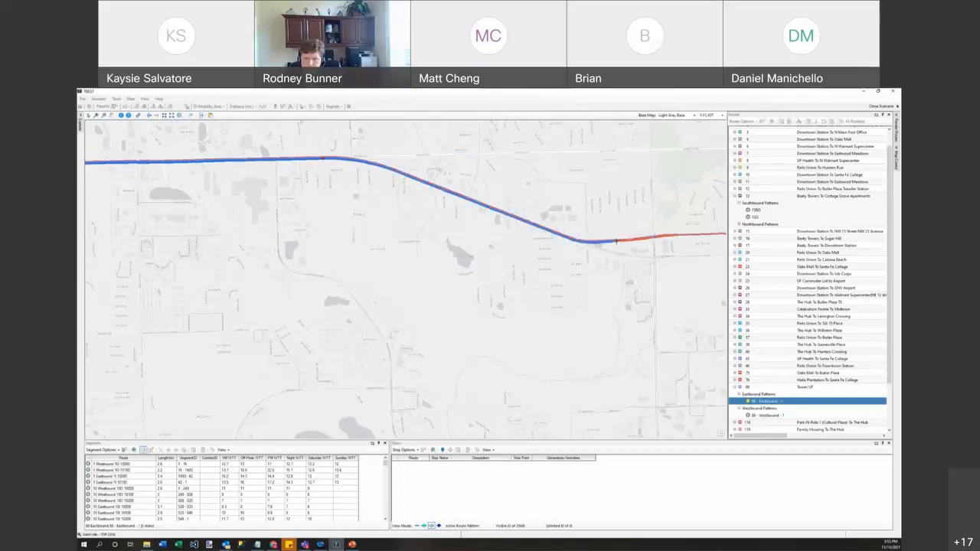
{"action": "left_click", "coordinate": [617, 241]}
- Carry the eastbound segment to the small eastern loop and down its western side, finishing it midway along the southern side
{"action": "key", "text": "Right"}
{"action": "key", "text": "Right"}
{"action": "key", "text": "Right"}
{"action": "key", "text": "Right"}
{"action": "key", "text": "Right"}
{"action": "key", "text": "Right"}
{"action": "left_click", "coordinate": [577, 231]}
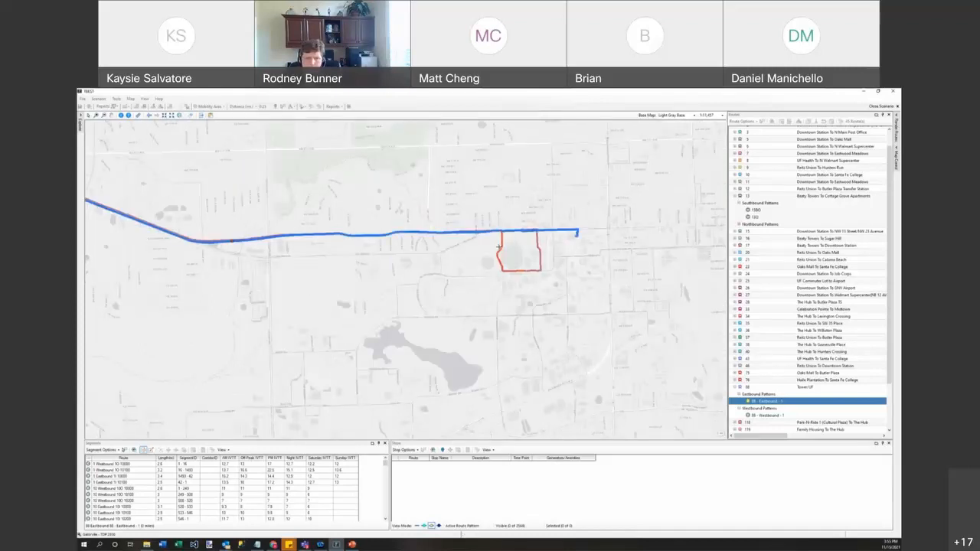
{"action": "left_click", "coordinate": [499, 247]}
{"action": "left_click", "coordinate": [499, 259]}
{"action": "left_click", "coordinate": [524, 270]}
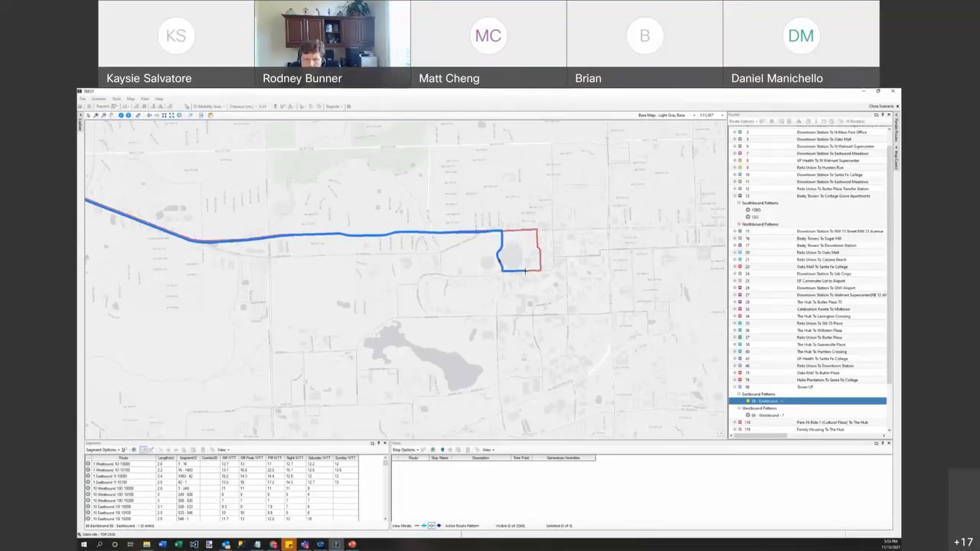
{"action": "double_click", "coordinate": [525, 271]}
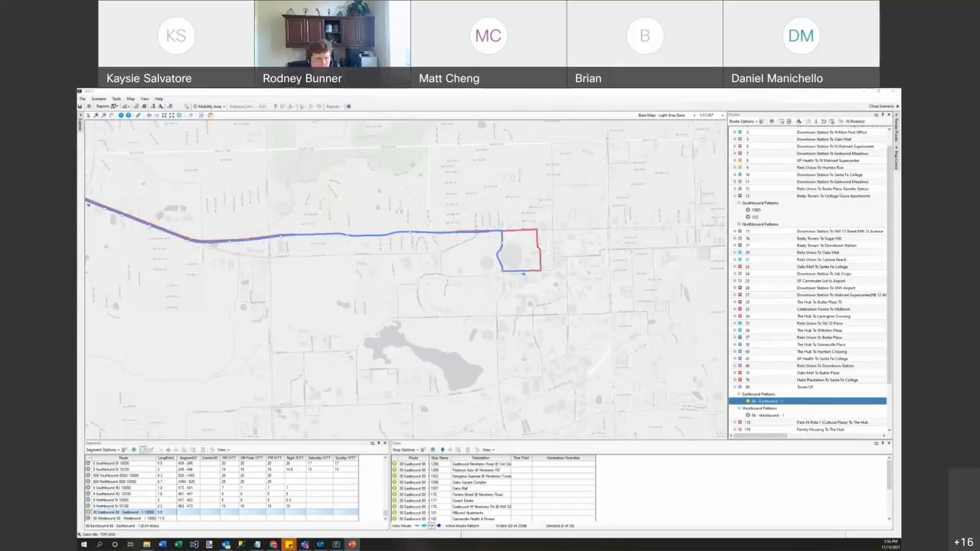
- Switch to the PowerPoint training deck to review Step 1 of the 6.3 Stops Editor exercise, and return to TBEST
{"action": "left_click", "coordinate": [352, 545]}
{"action": "scroll", "coordinate": [203, 290], "scroll_direction": "up", "scroll_amount": 4}
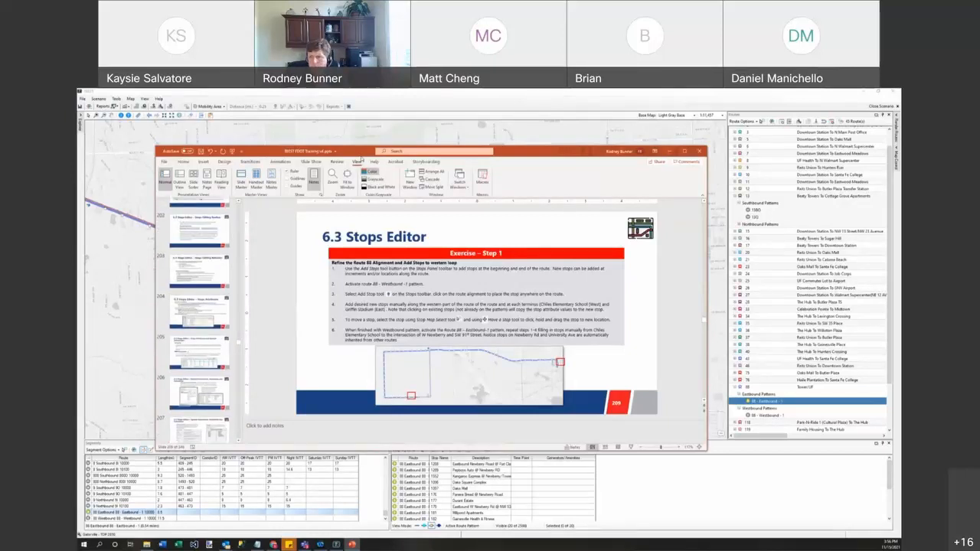
{"action": "left_click", "coordinate": [96, 115]}
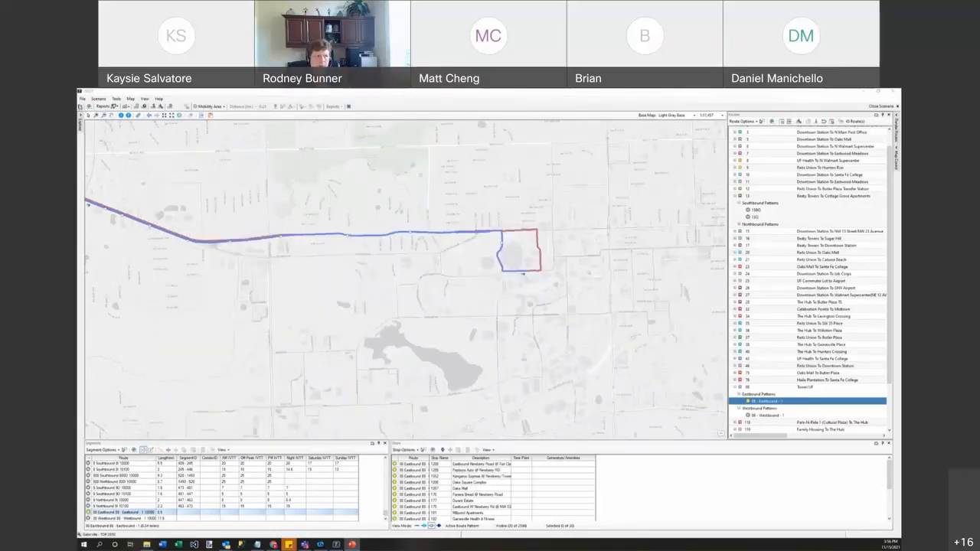